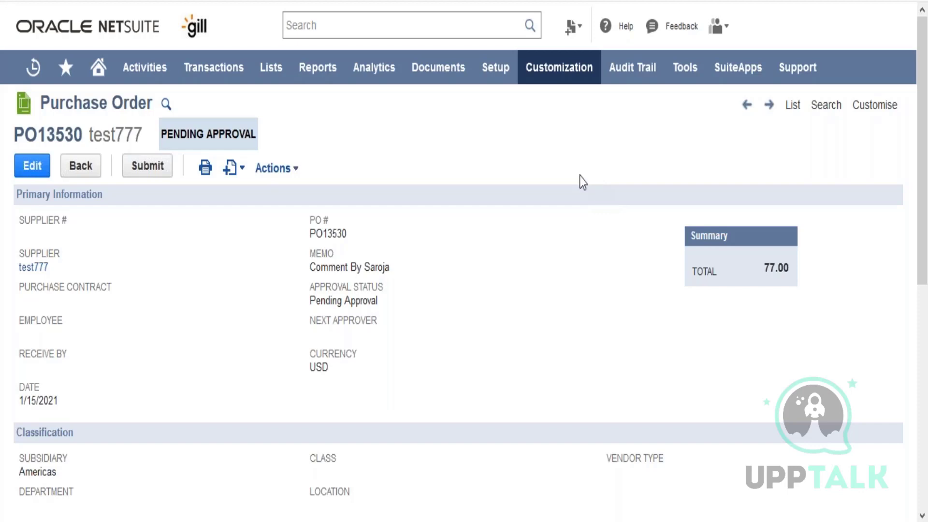
- Open the Import Assistant for importing CSV records from the import/export setup tasks
mouse_move(498, 75)
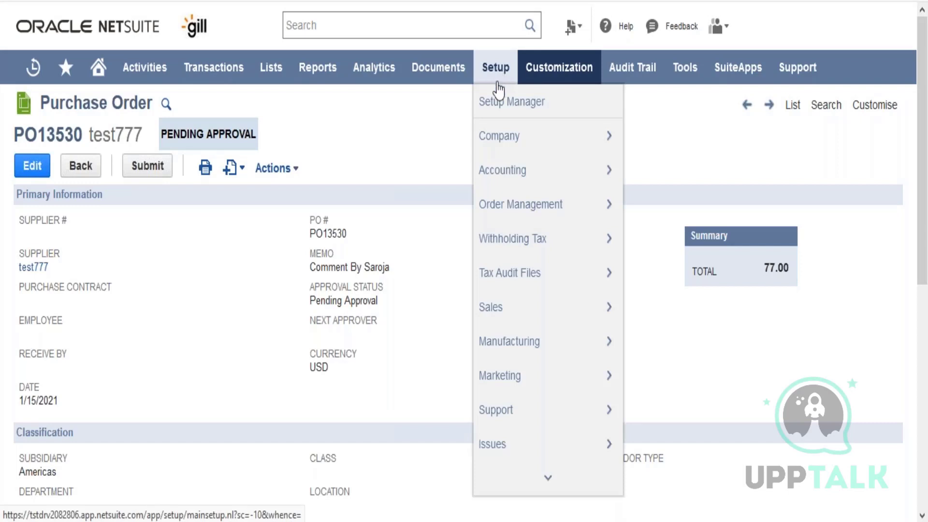
mouse_move(543, 483)
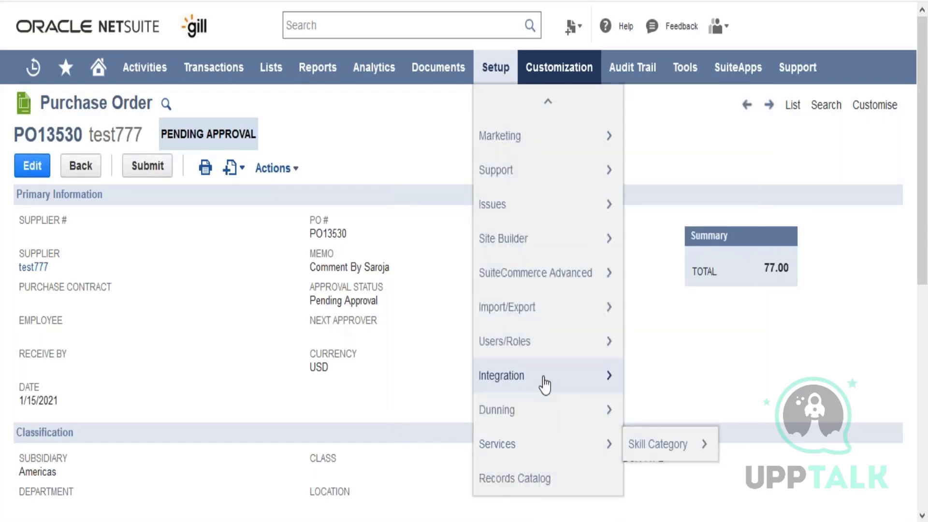
mouse_move(550, 309)
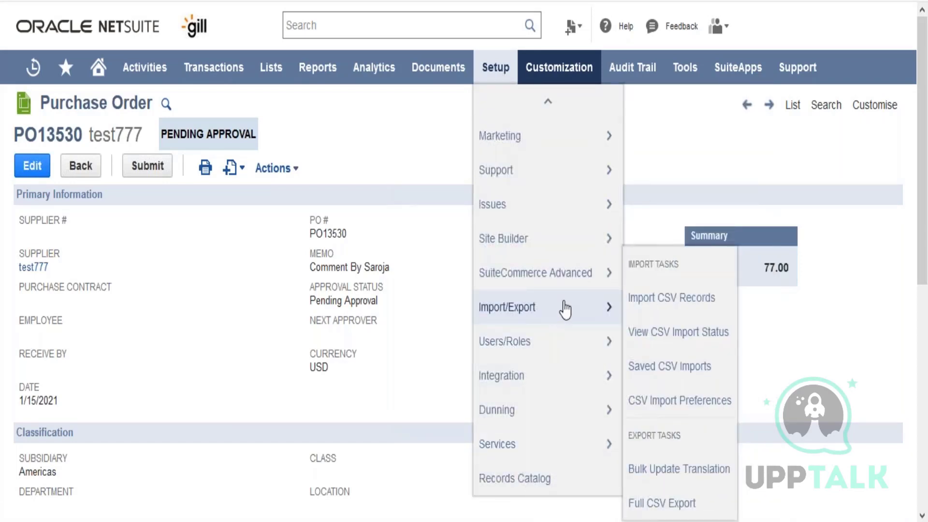
left_click(652, 299)
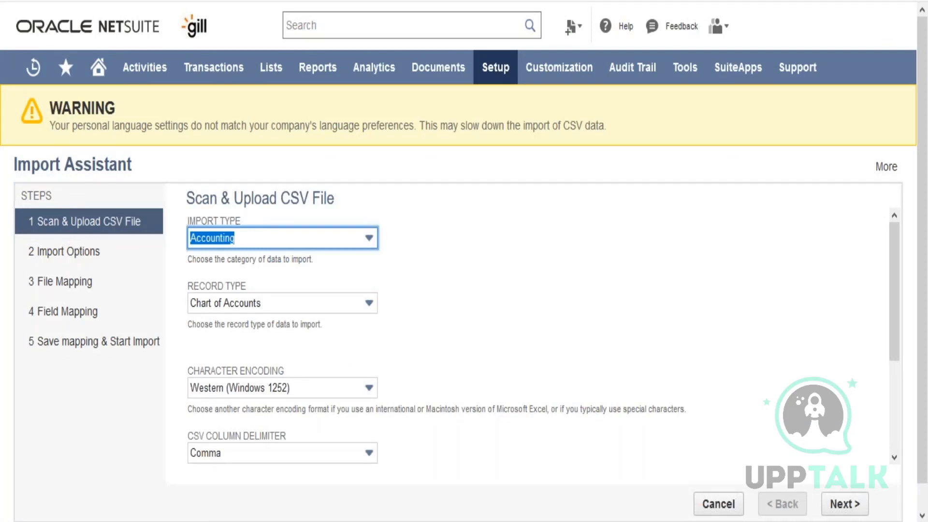
- Choose Classification as the import type and examine its available record types
left_click(320, 242)
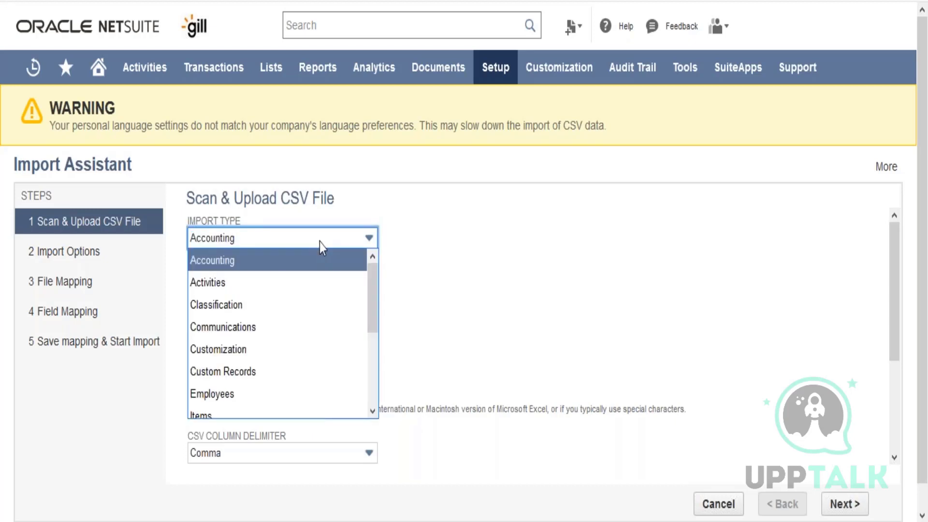
left_click(315, 305)
left_click(303, 305)
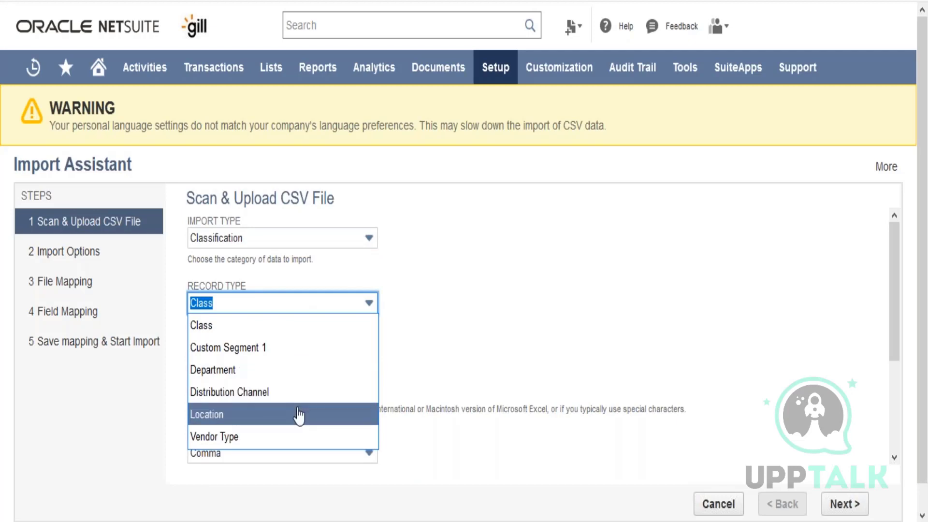
- Change the import type to Accounting and look through the record types it offers
left_click(318, 242)
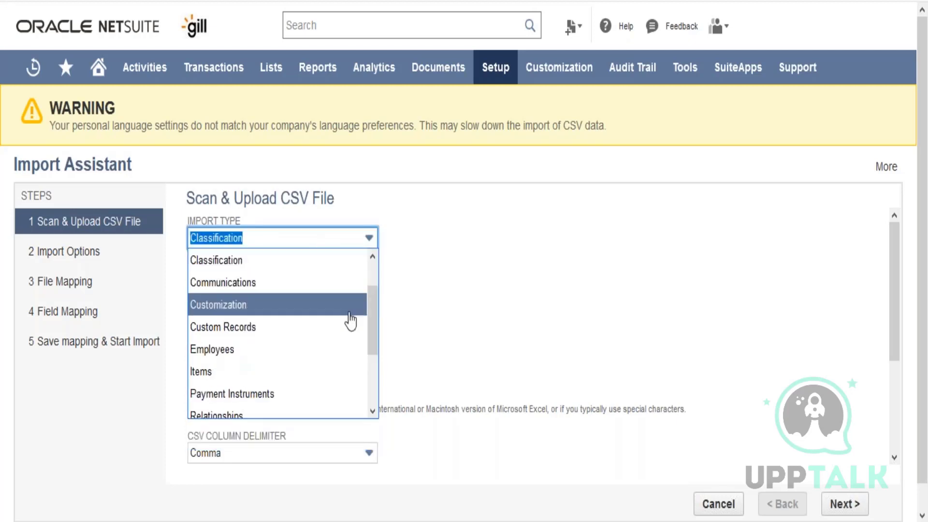
left_click_drag(370, 327, 373, 261)
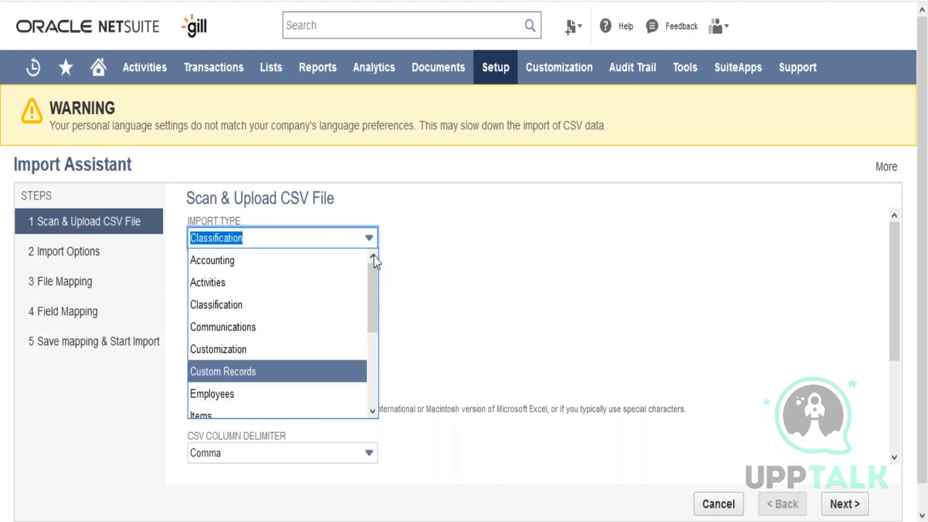
left_click(302, 276)
left_click(288, 306)
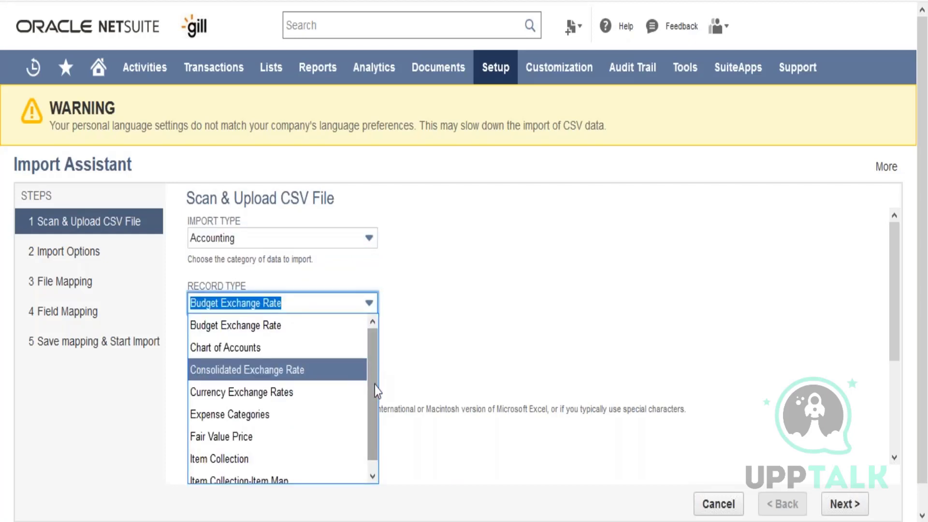
scroll(376, 391, "down", 1)
scroll(376, 396, "up", 1)
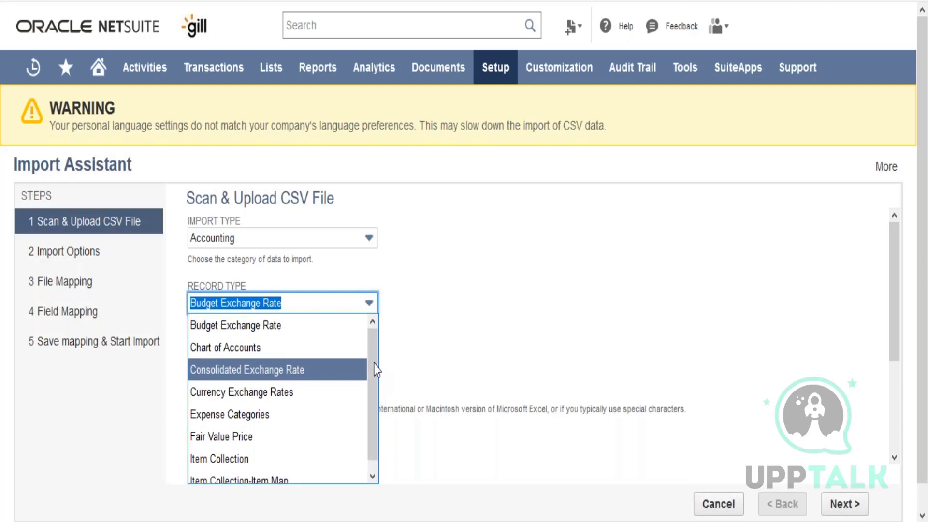
- Switch the import type to Employees and examine the matching record types
left_click(319, 240)
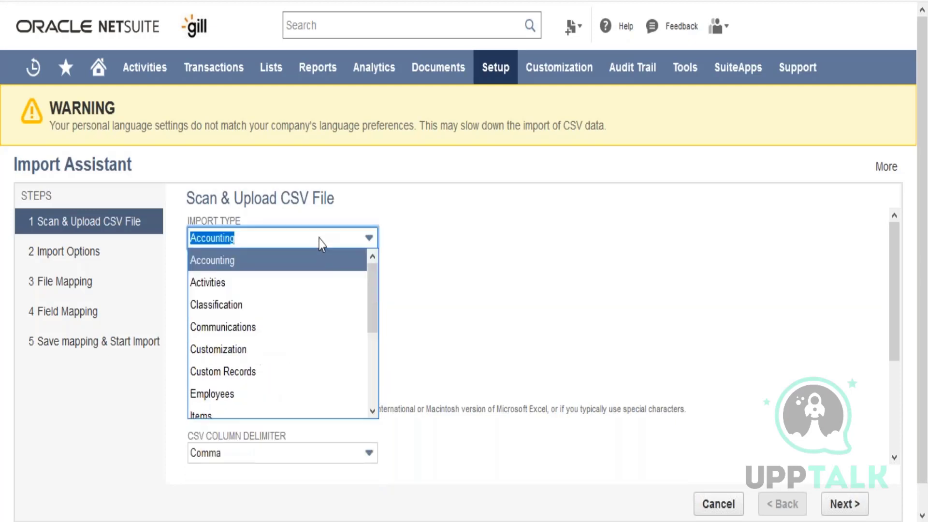
left_click(290, 393)
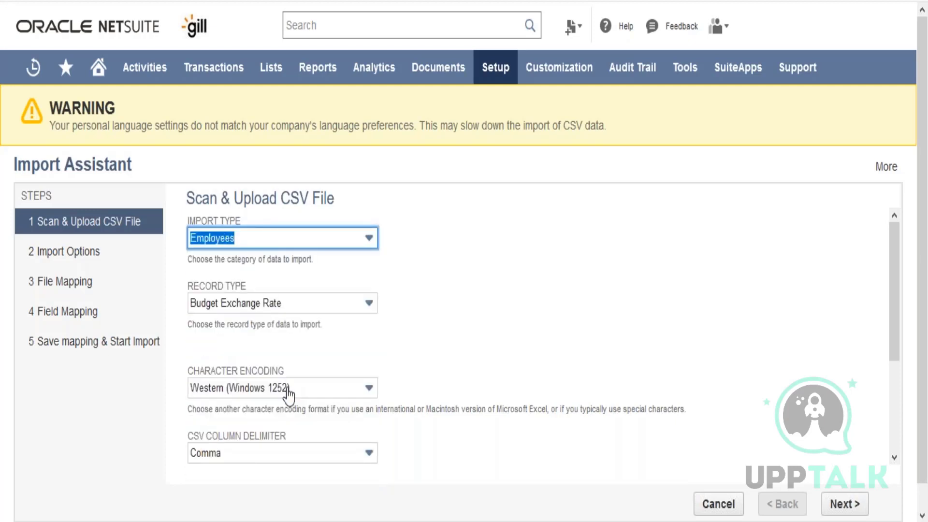
left_click(264, 309)
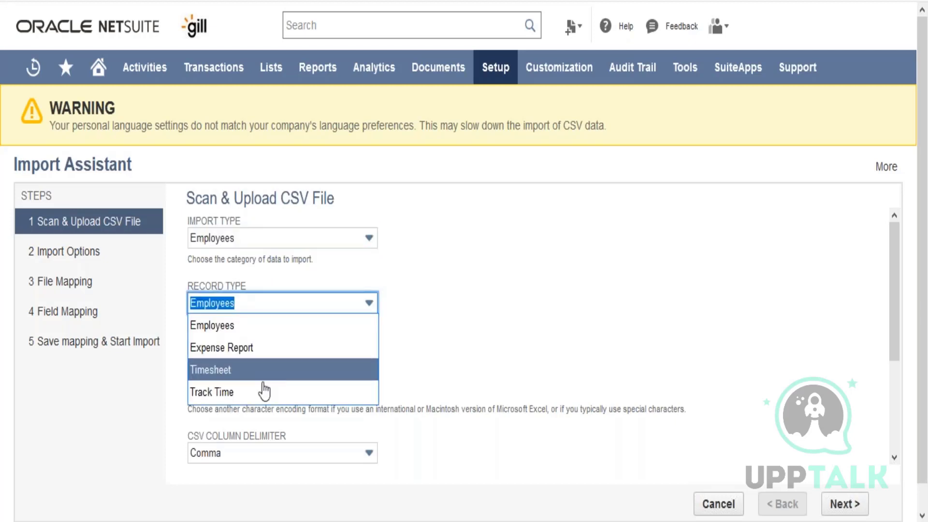
- Choose Items as the import type and look through the full list of item record types
left_click(281, 245)
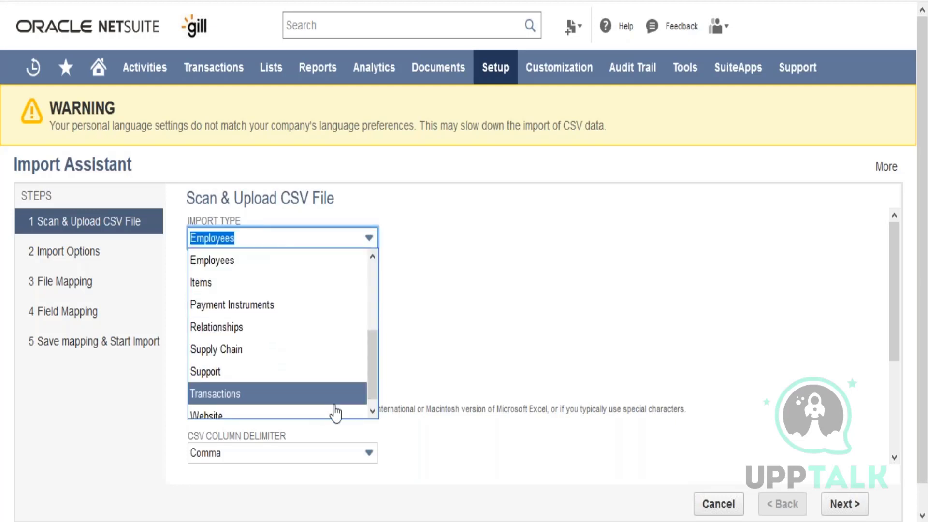
left_click(325, 286)
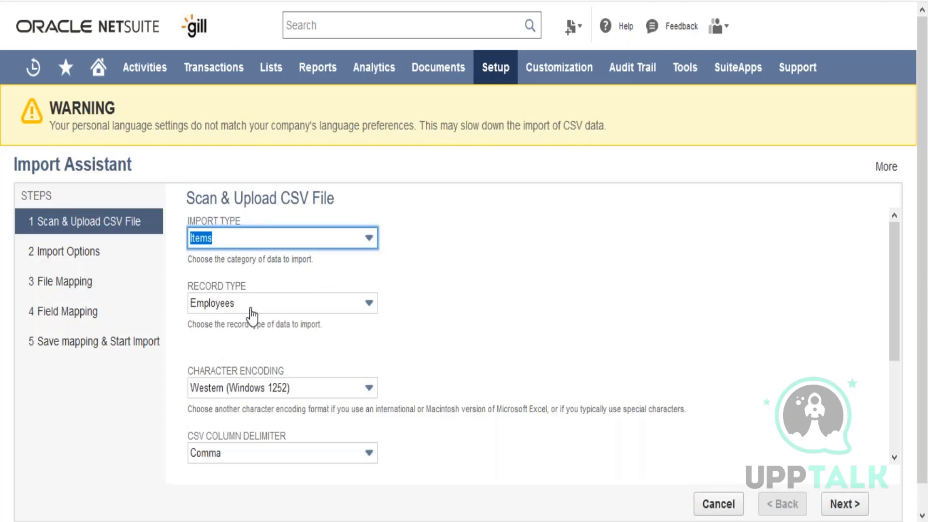
left_click(323, 303)
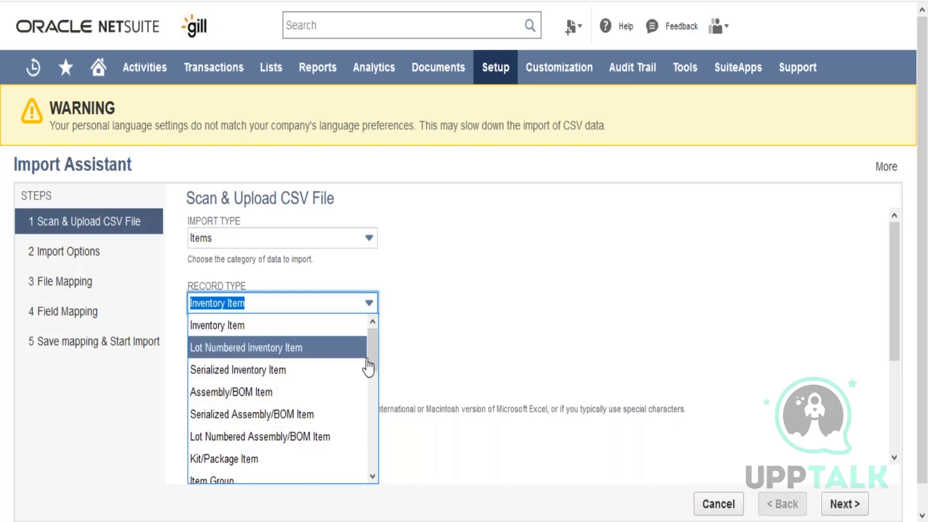
left_click_drag(370, 366, 376, 457)
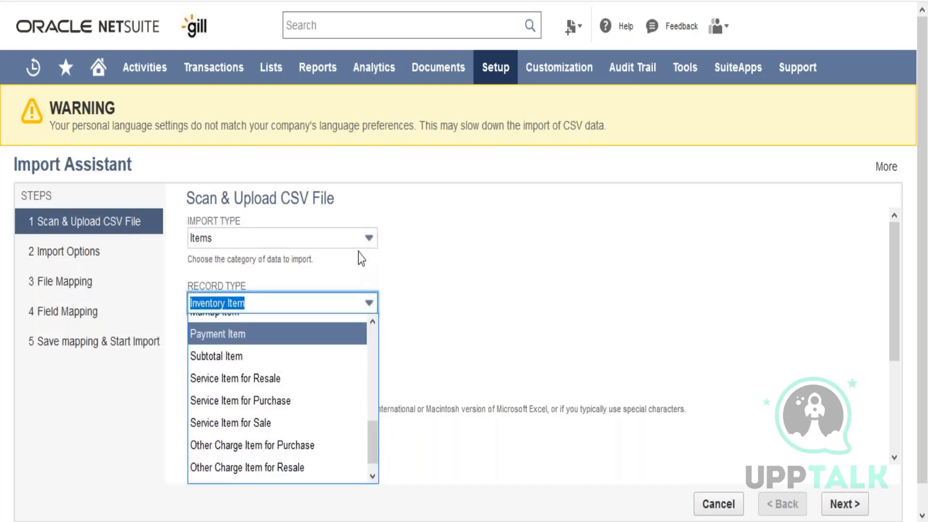
- Set the import type back to Employees, keeping Employees as the record type
left_click(362, 238)
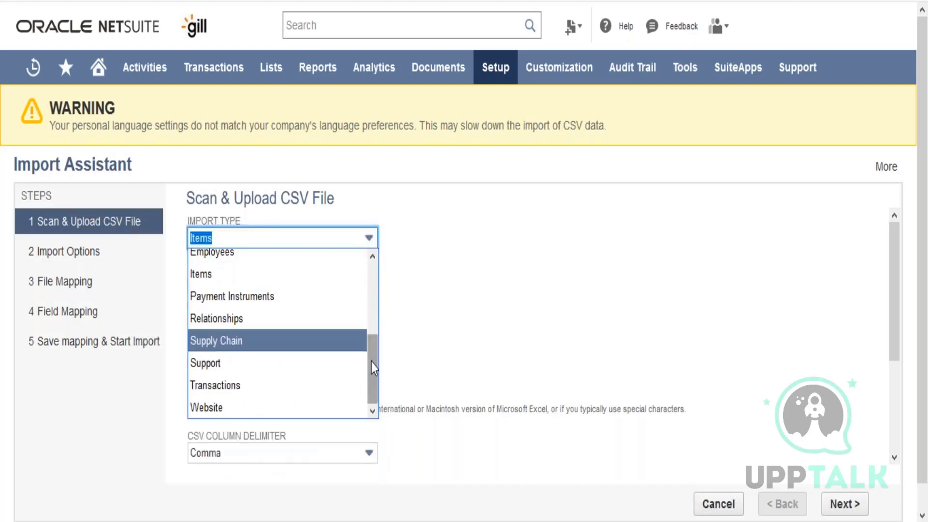
left_click_drag(371, 363, 372, 318)
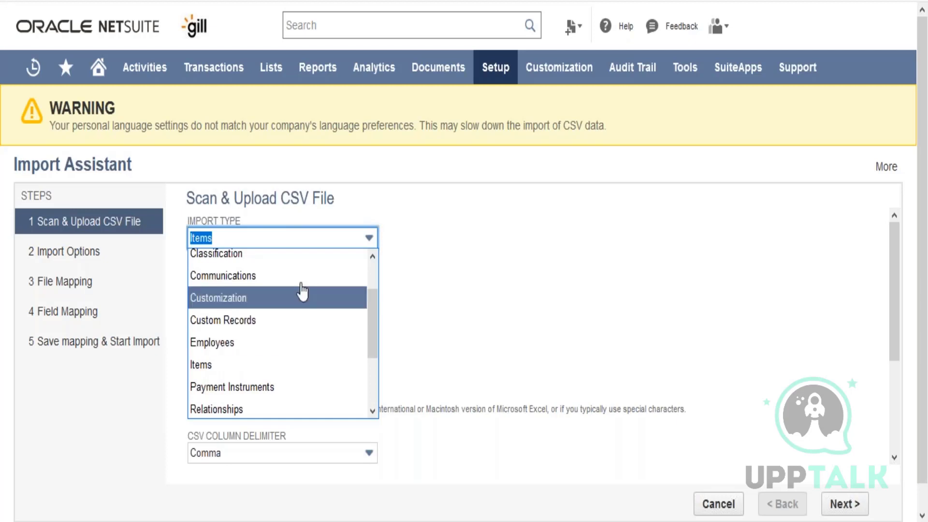
left_click(285, 342)
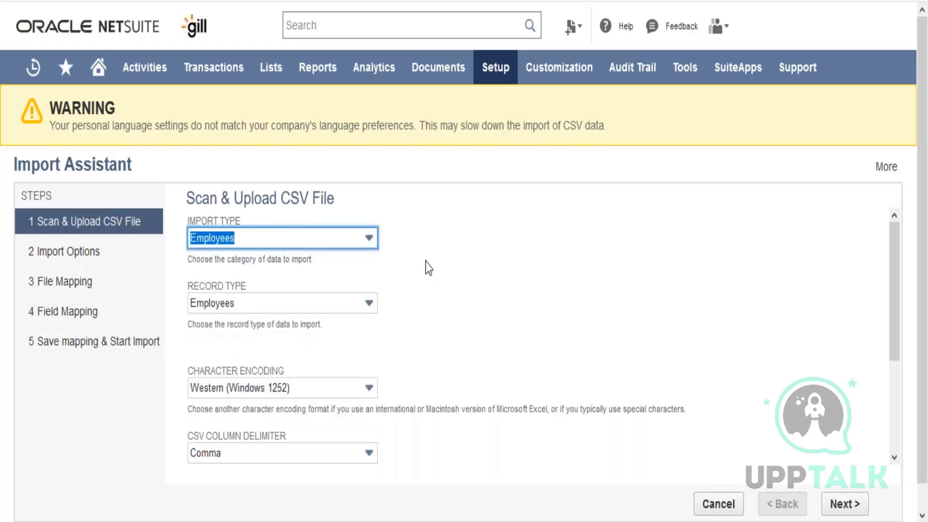
left_click(431, 259)
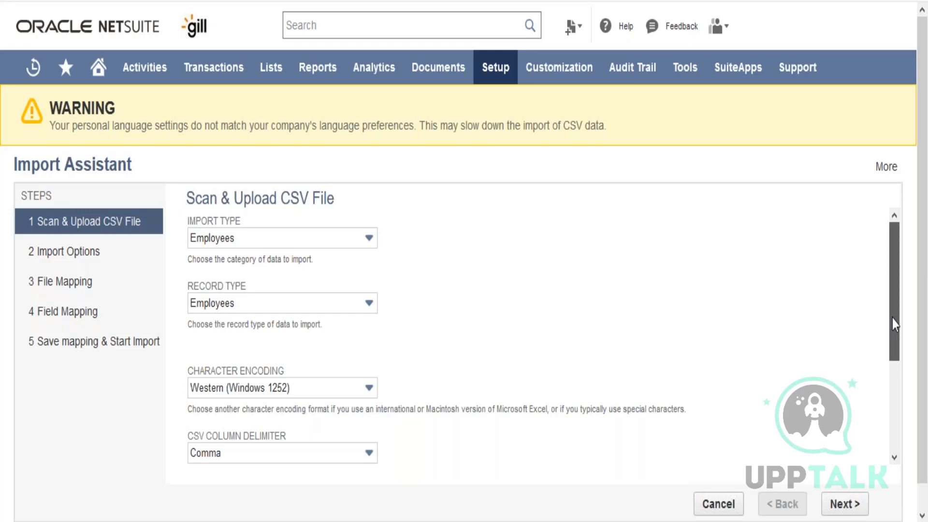
- Open the file selection for a single CSV upload and look through the Desktop and Downloads folders for an import file
left_click_drag(892, 318, 892, 336)
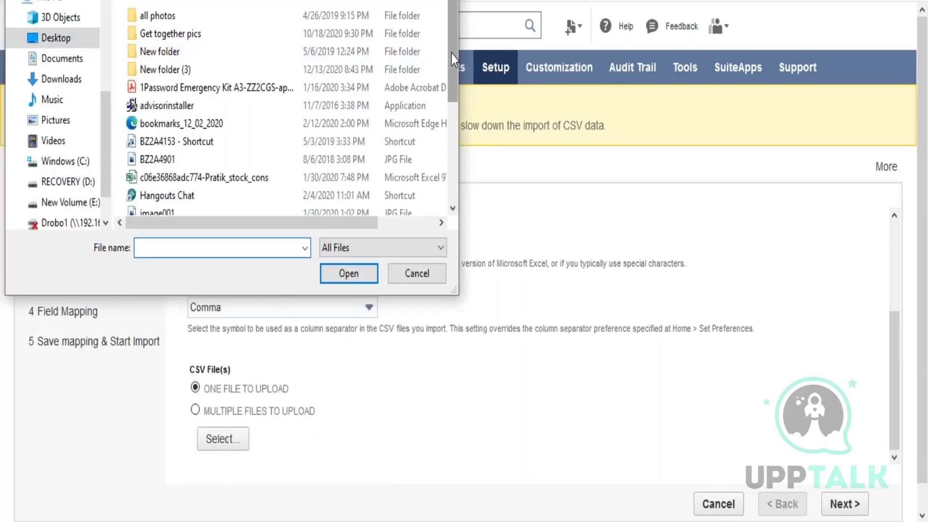
left_click_drag(451, 54, 450, 176)
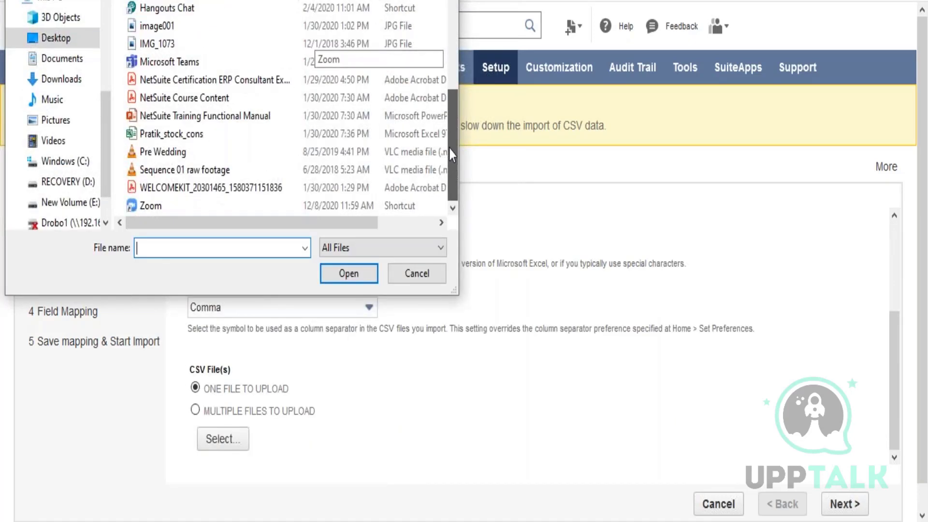
left_click(352, 252)
left_click(355, 261)
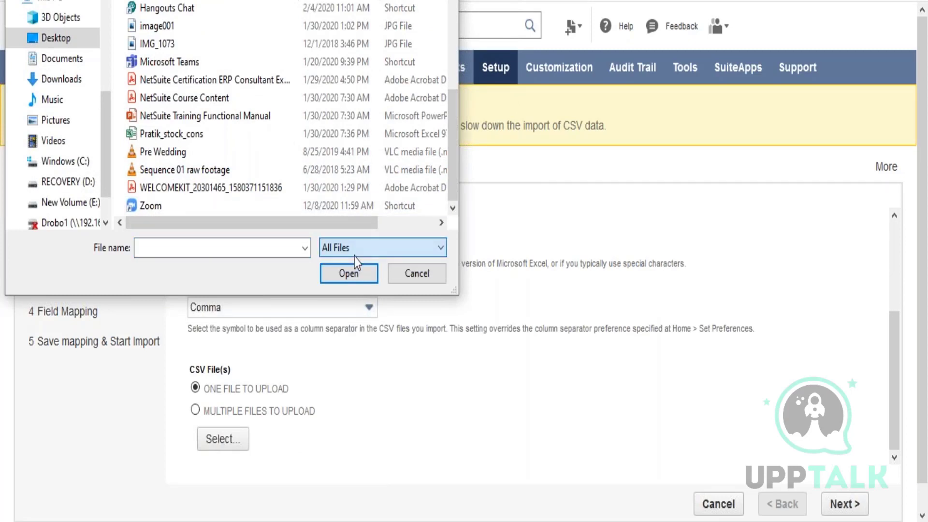
left_click(62, 78)
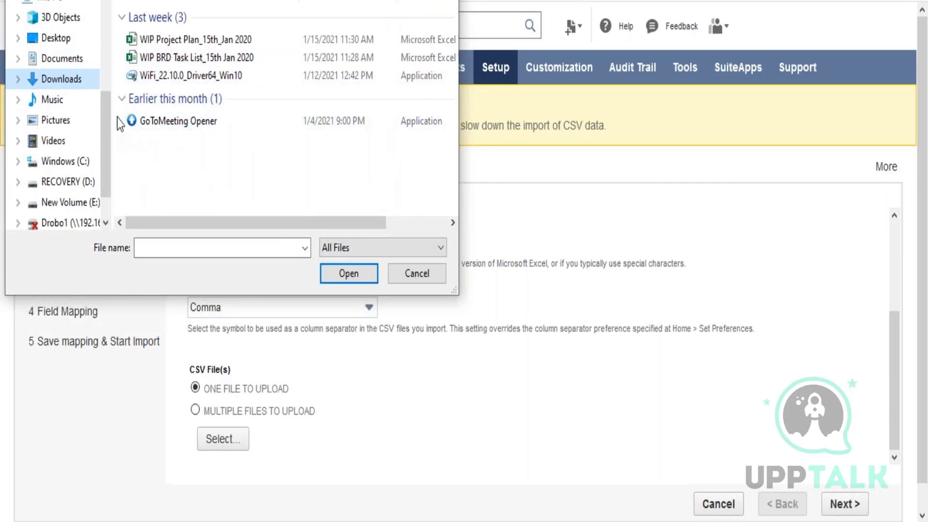
left_click(65, 38)
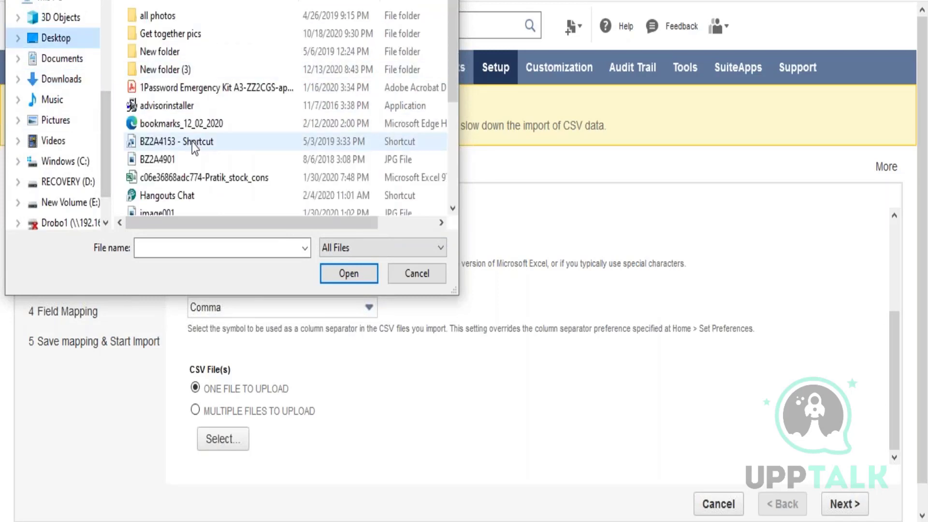
mouse_move(450, 47)
left_mouse_down()
mouse_move(454, 154)
mouse_move(451, 46)
left_mouse_up()
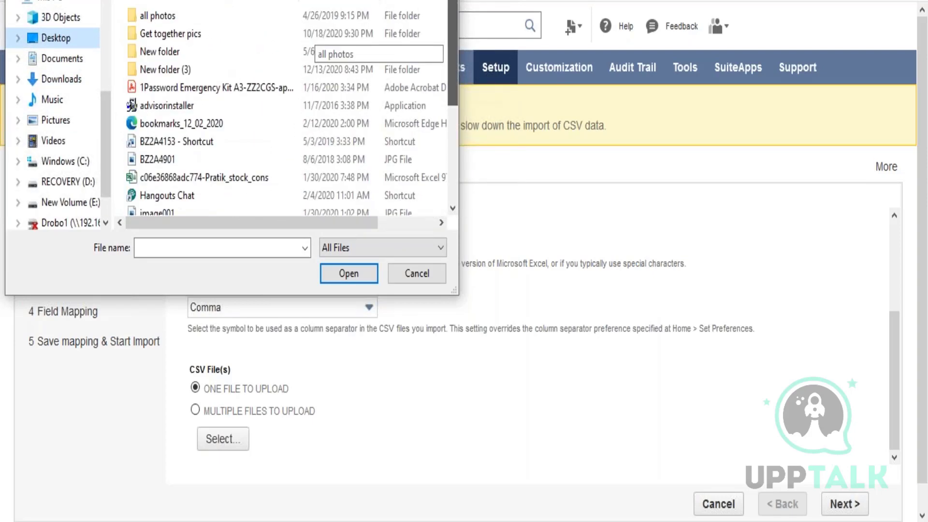
- Look through the Documents folder for an import file, and close the file selection without choosing one
left_click(62, 58)
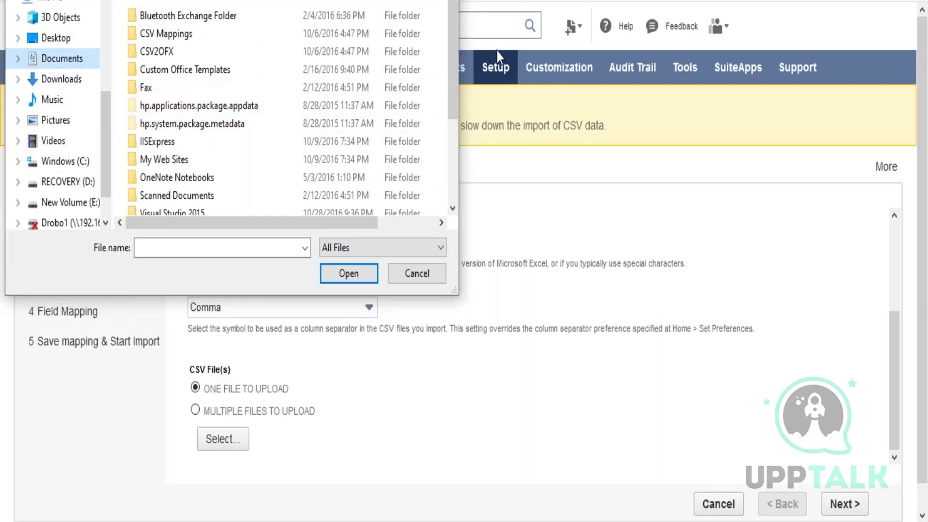
left_click_drag(457, 77, 456, 14)
left_click_drag(203, 0, 242, 21)
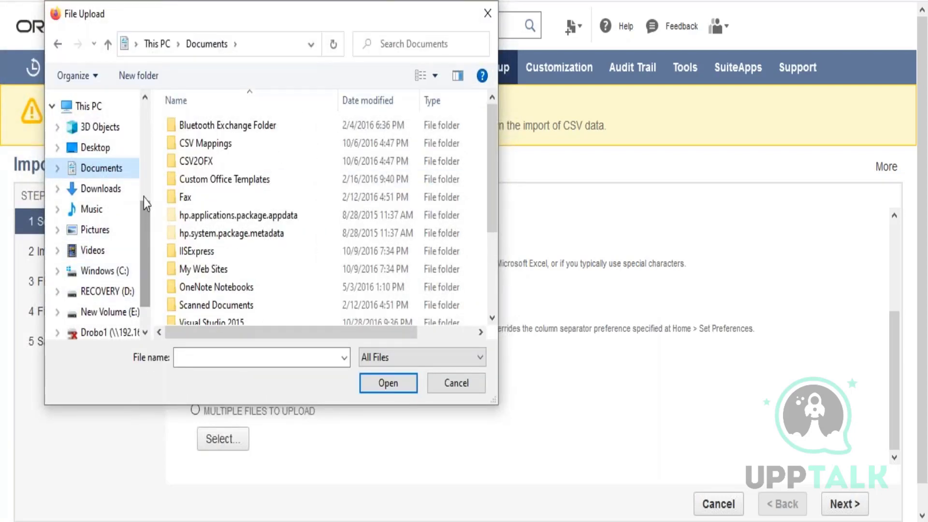
scroll(143, 198, "up", 3)
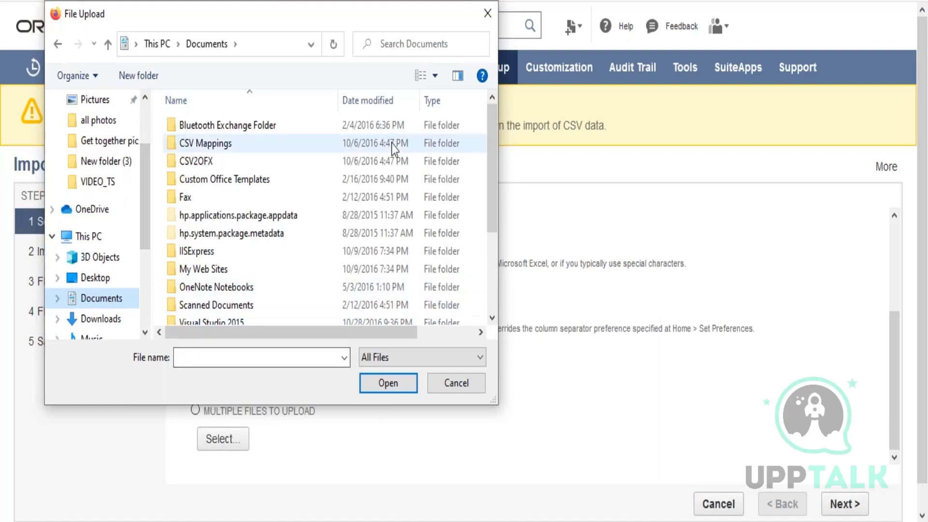
left_click(488, 14)
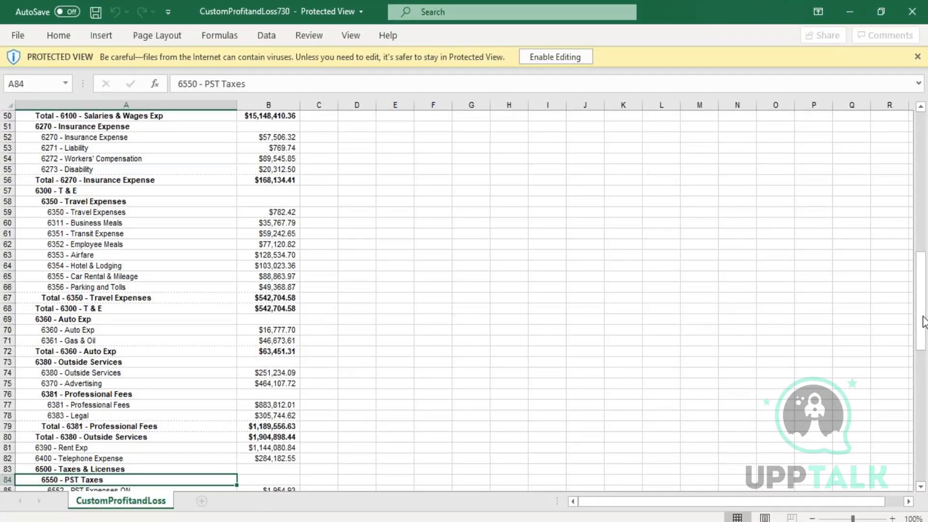
- Enable editing of the protected CustomProfitandLoss730 workbook so its report title rows can be deleted
left_click_drag(923, 323, 925, 141)
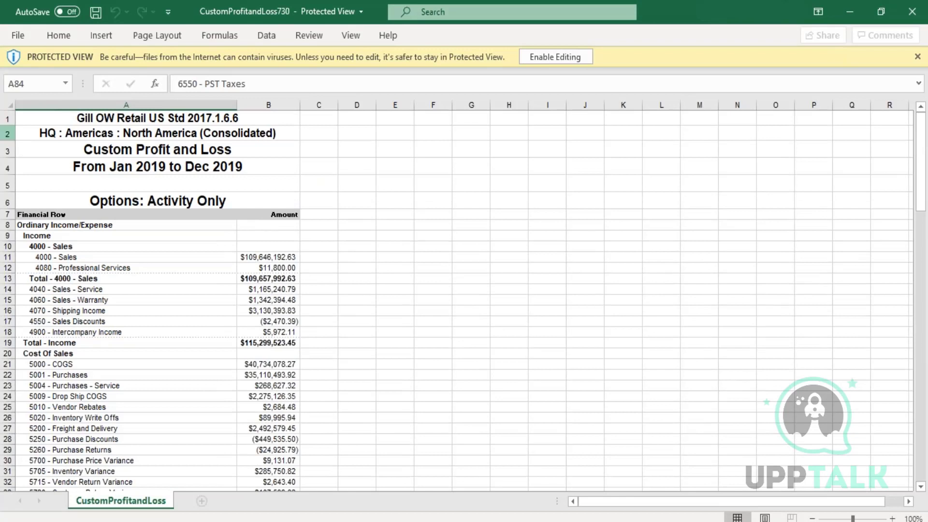
left_click_drag(8, 116, 5, 193)
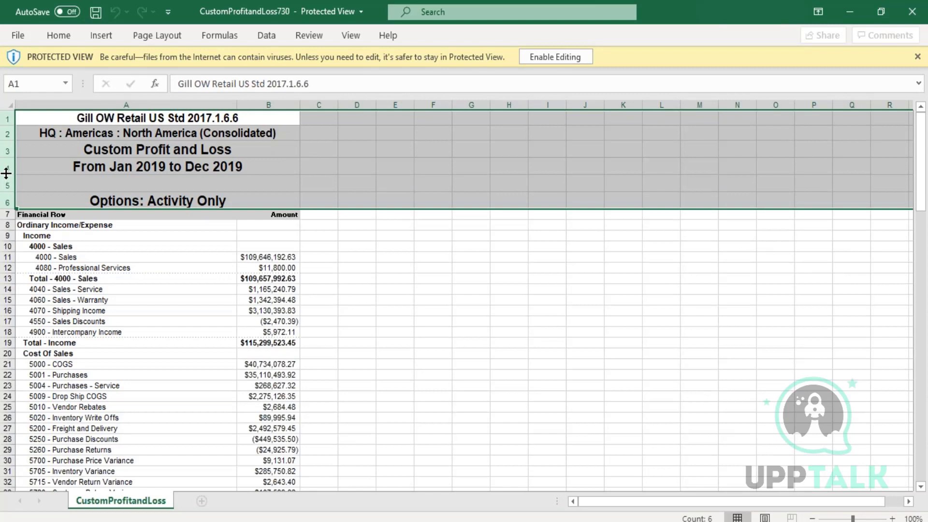
right_click(5, 175)
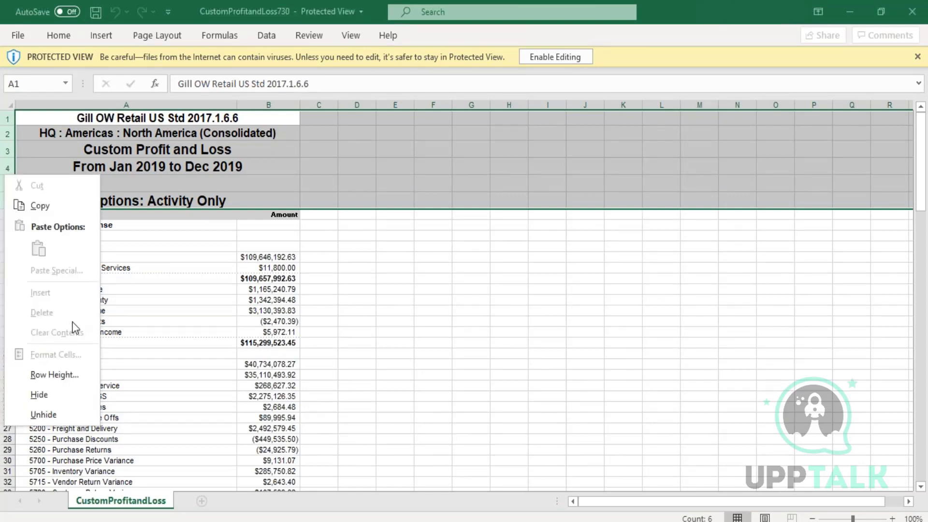
left_click(567, 57)
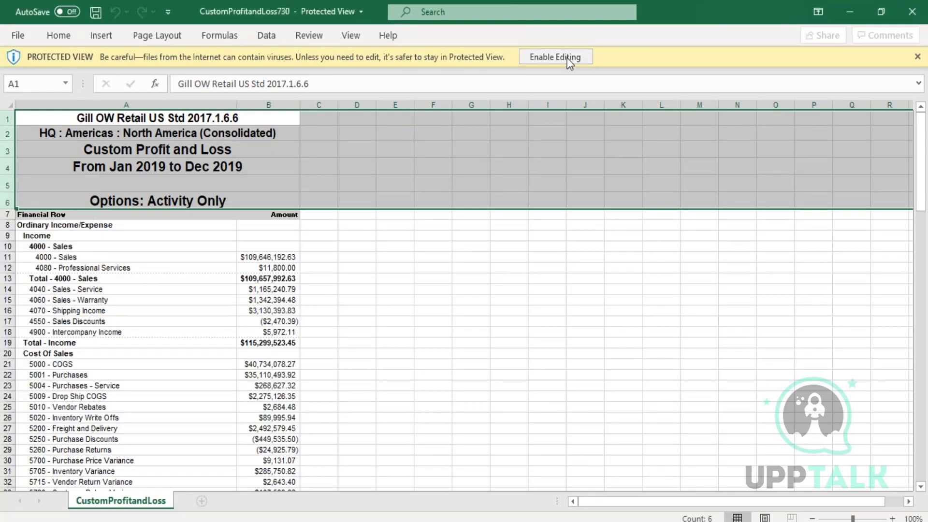
left_click(566, 57)
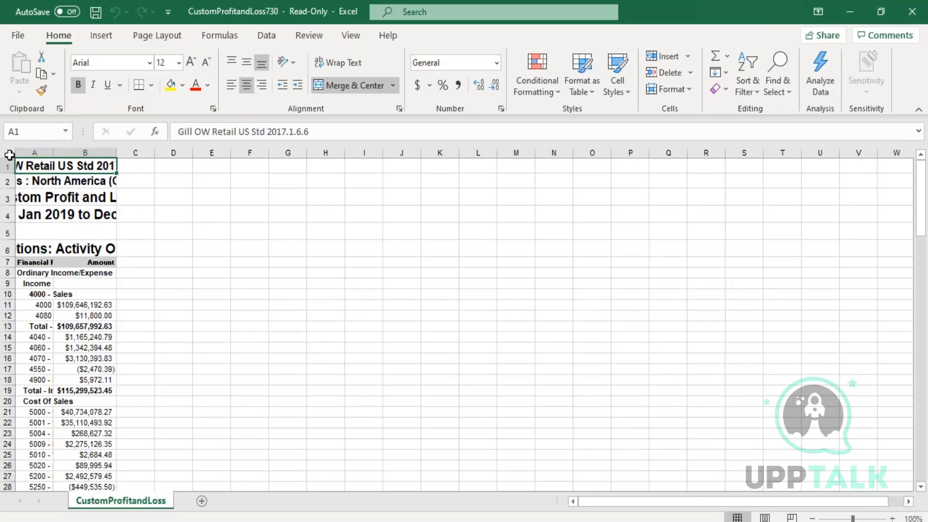
- Auto-fit the sheet's column widths and delete the six title rows above the Financial Row header
left_click(9, 155)
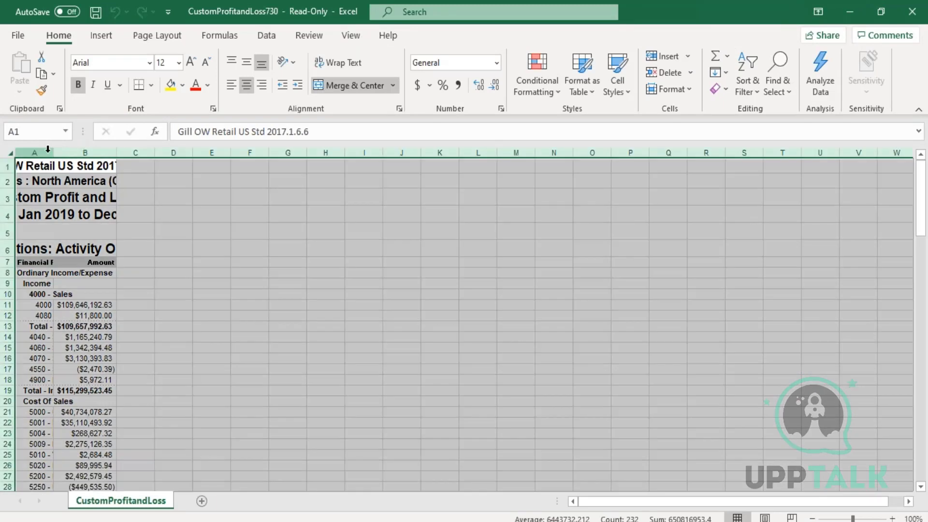
double_click(53, 153)
left_click_drag(10, 167, 7, 250)
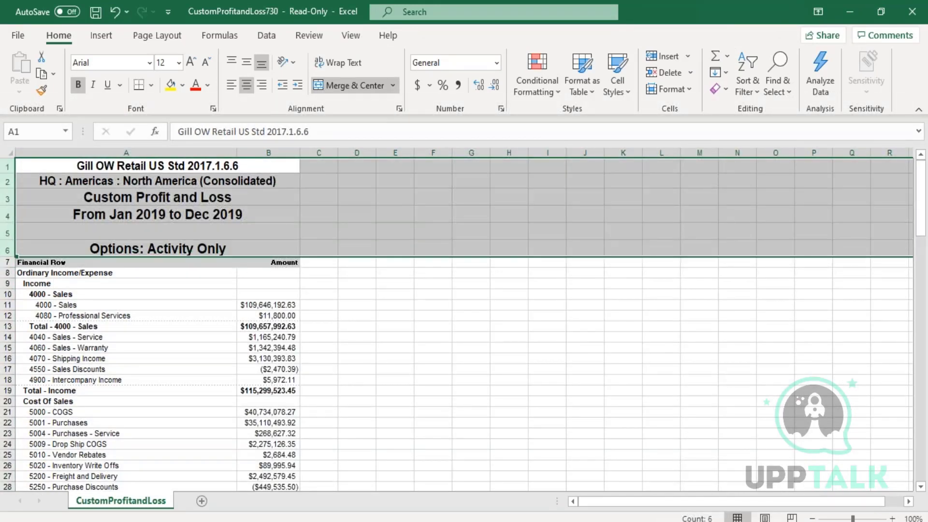
right_click(8, 242)
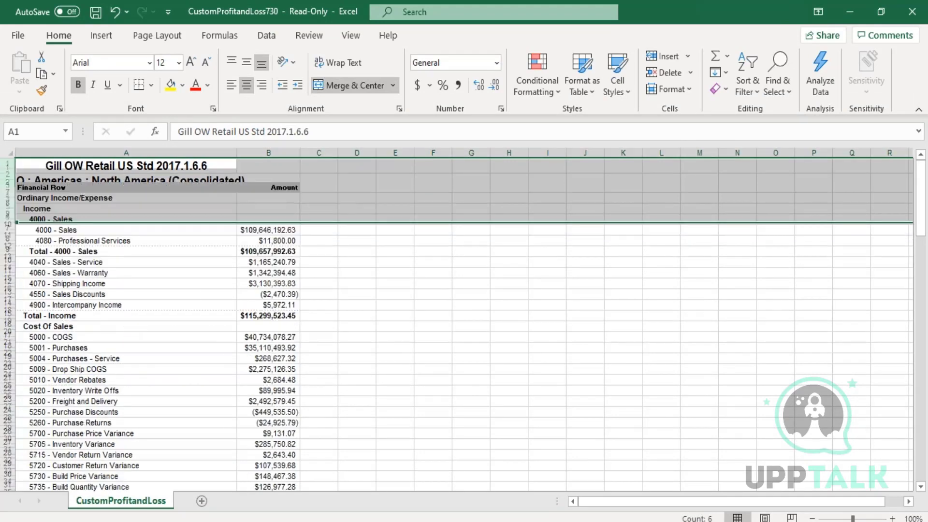
- Replace the 5001 - Purchases label in cell A16 with F
left_click(133, 326)
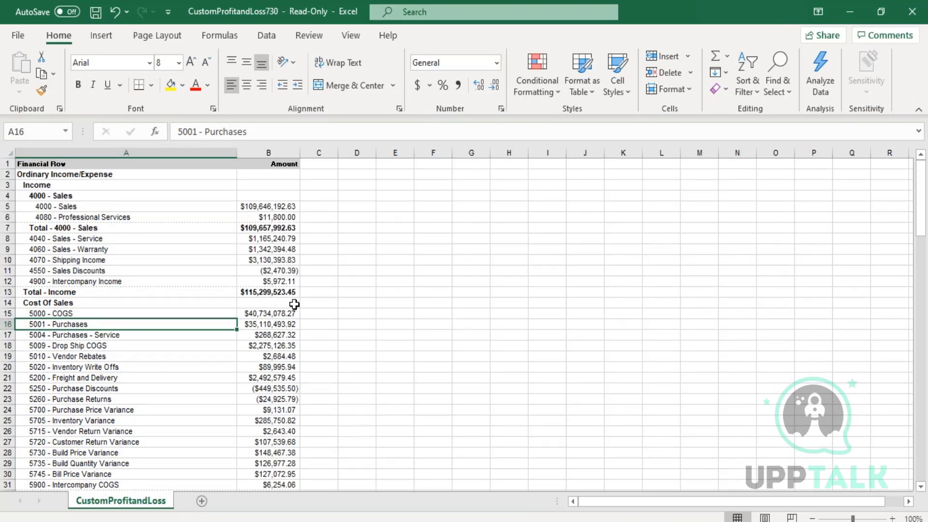
key("BackSpace")
type("F")
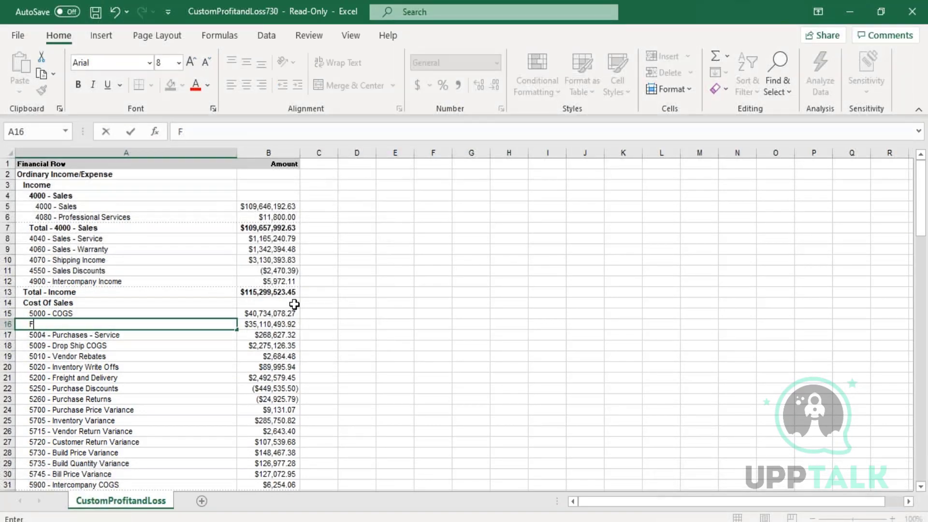
left_click(366, 306)
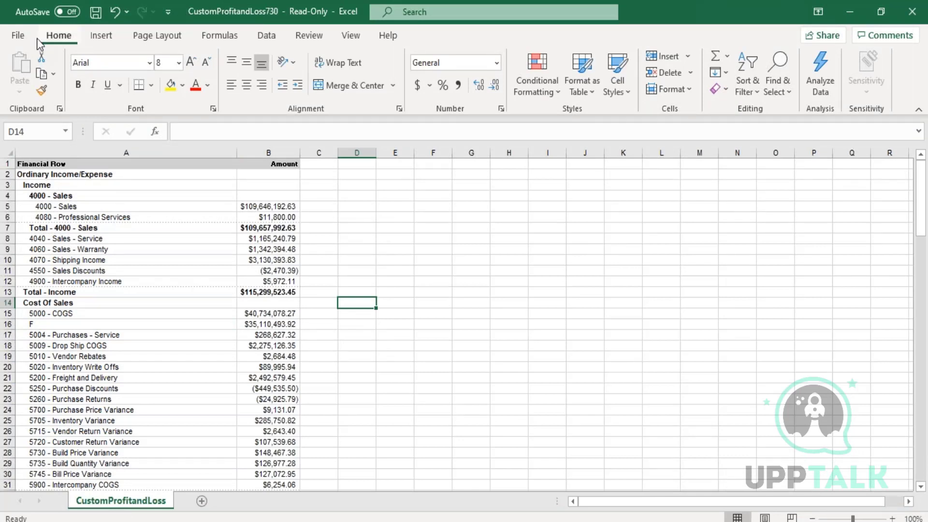
- Save a copy of the workbook as Test Csv in the Downloads folder, in CSV (Comma delimited) format
left_click(19, 36)
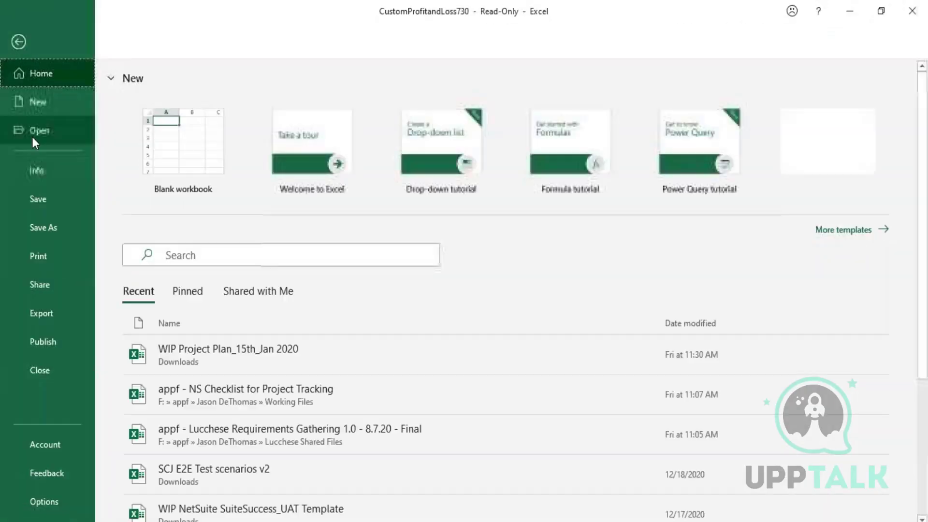
left_click(46, 231)
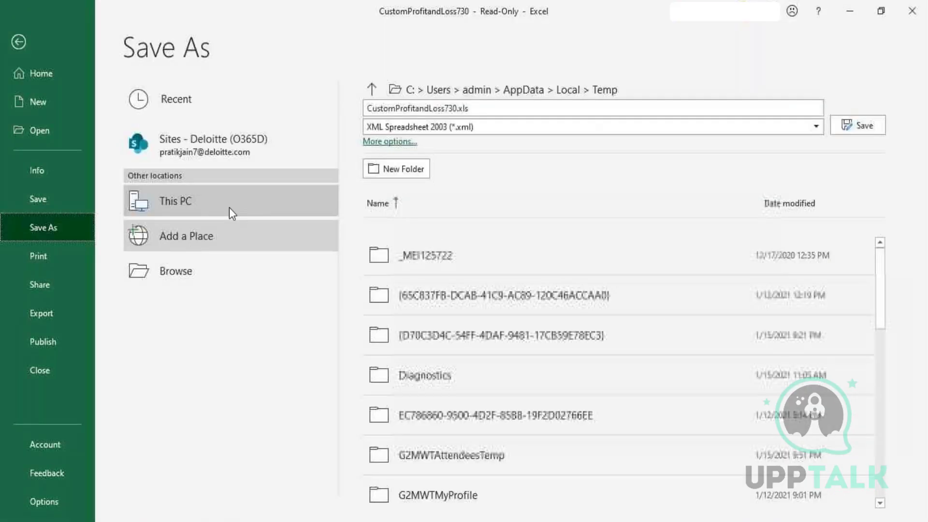
left_click(502, 127)
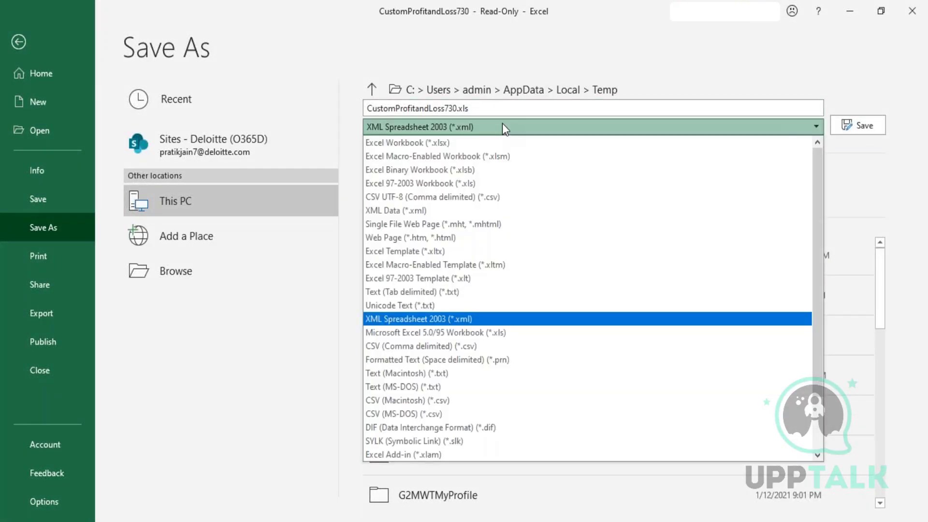
left_click(477, 351)
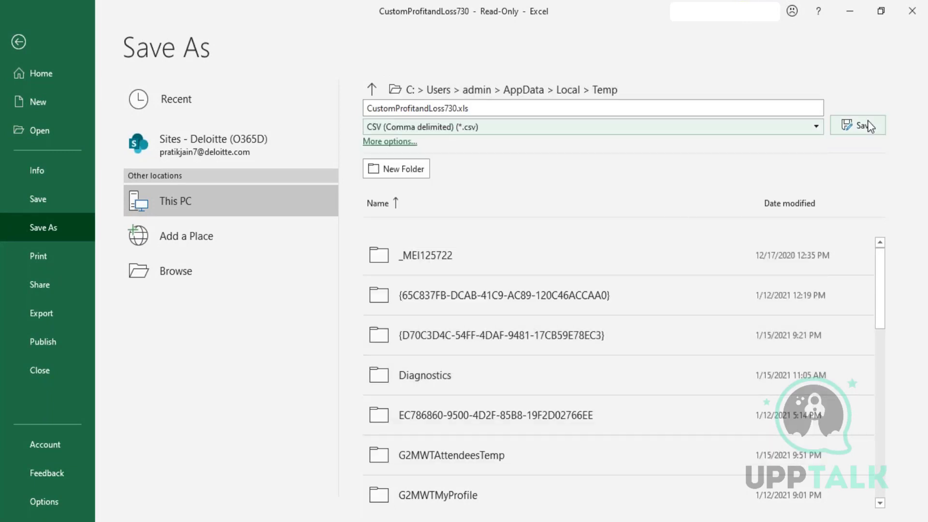
left_click(173, 275)
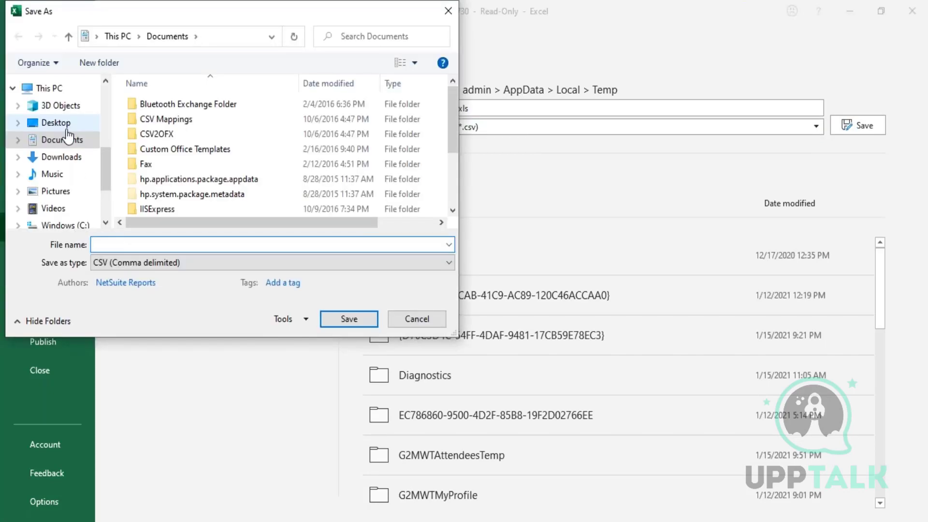
left_click(61, 157)
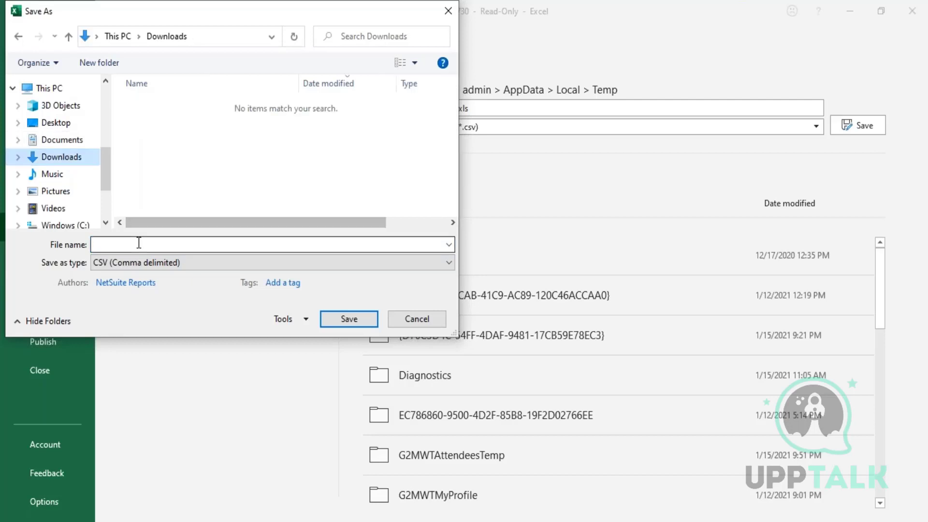
type("Test")
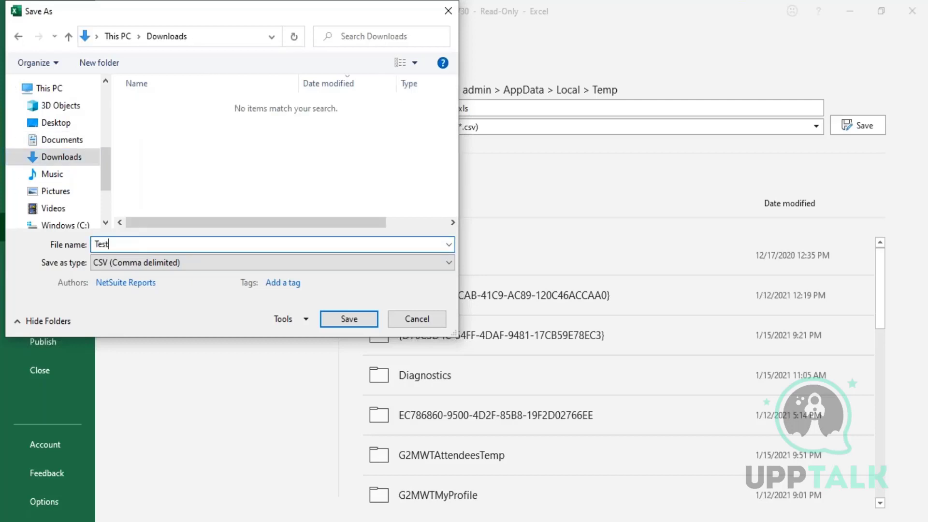
type(" Csv")
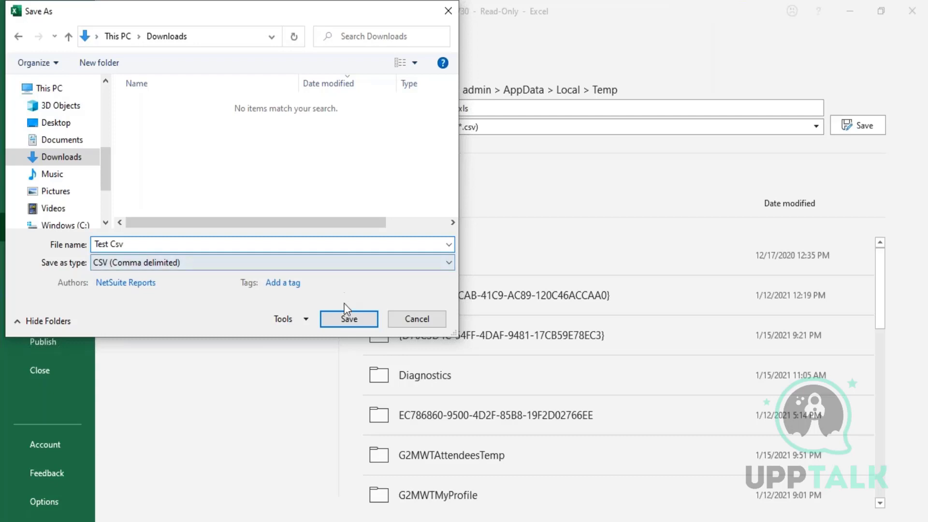
left_click(346, 321)
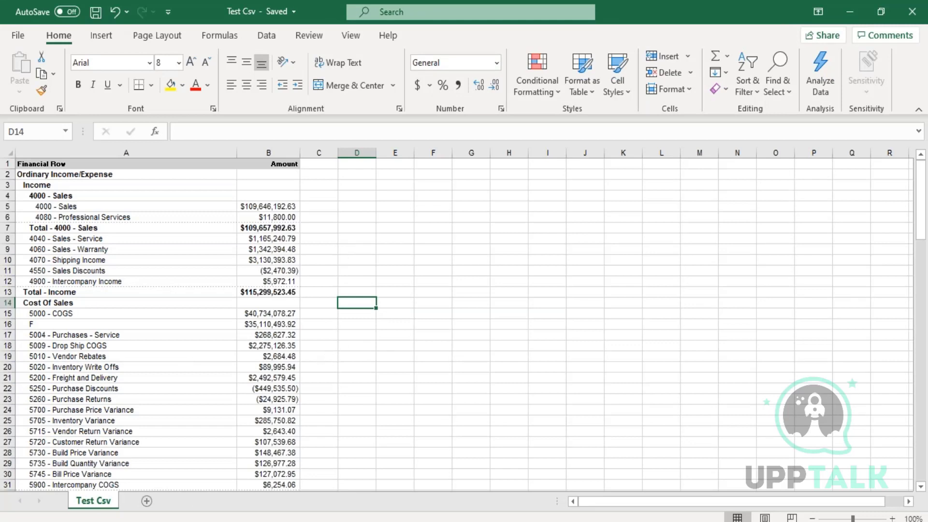
- Switch to NetSuite, choose Test Csv from the Downloads folder as the file to upload, and continue to Import Options
left_click(246, 492)
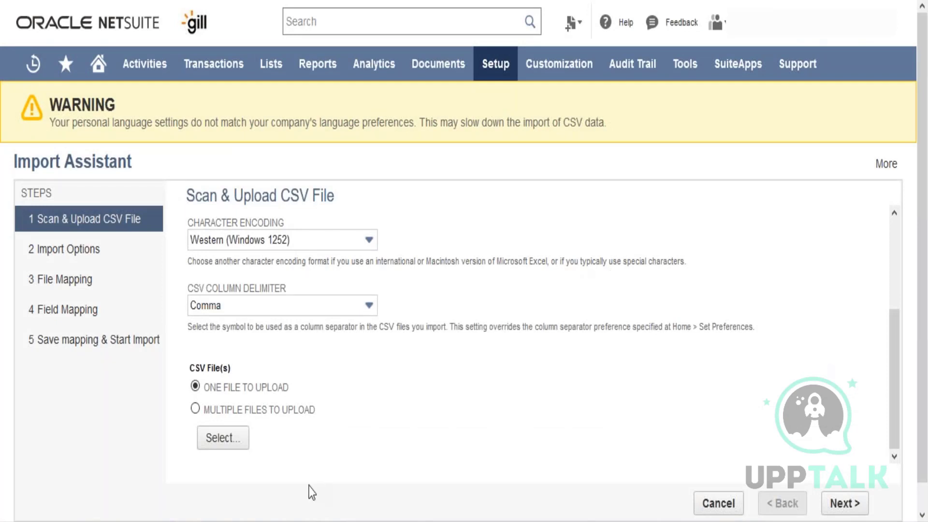
left_click(226, 442)
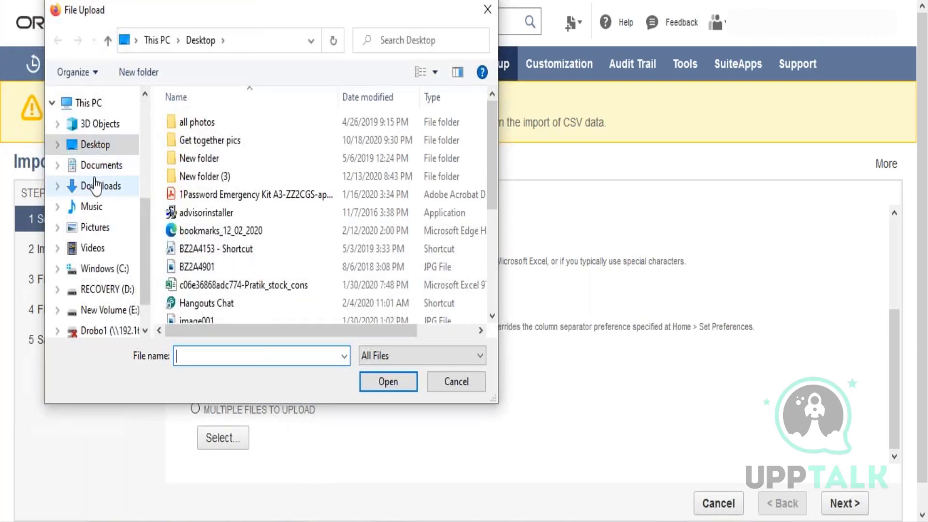
left_click(94, 184)
left_click(190, 153)
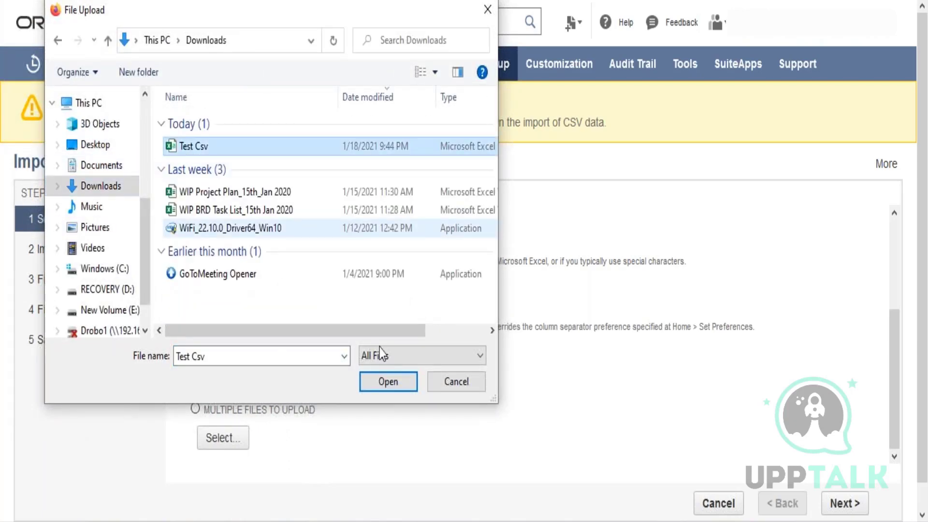
left_click(403, 388)
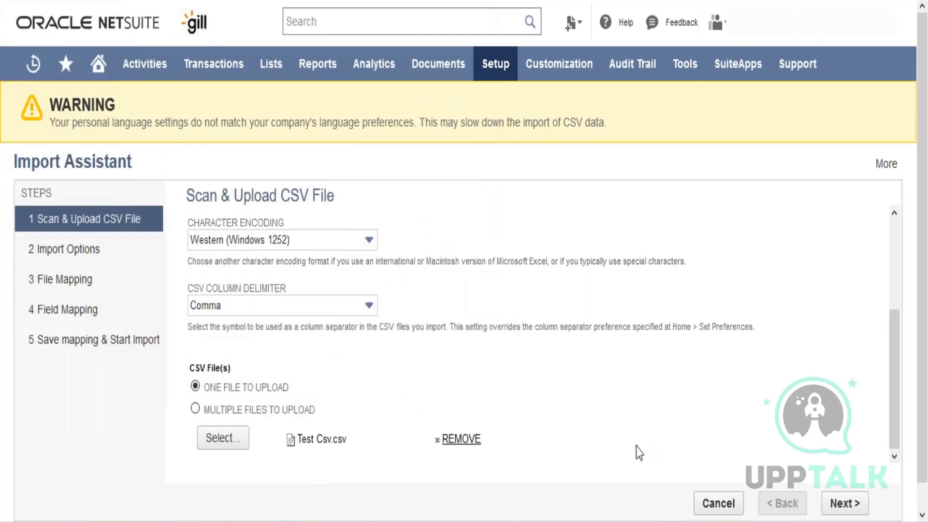
left_click(845, 514)
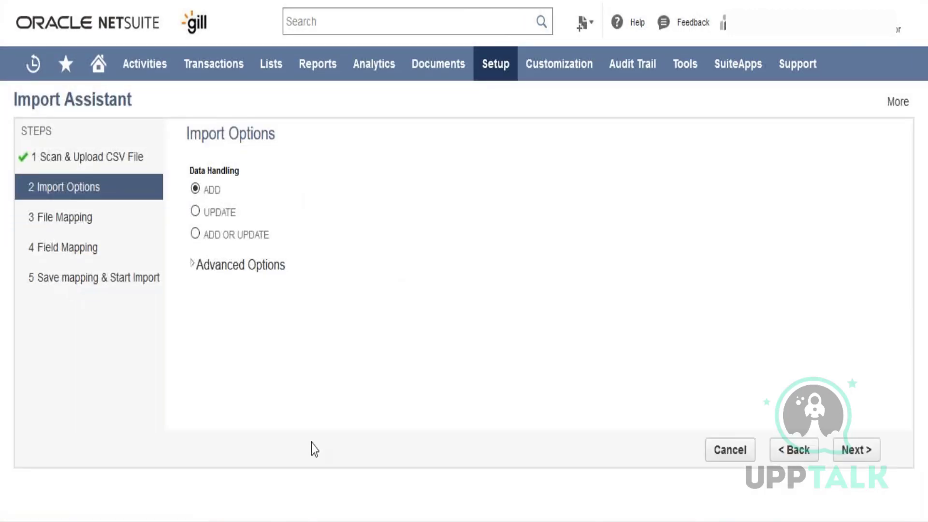
- Try the Add or Update data handling option, set it back to Add, and continue to Field Mapping
key("alt+Tab")
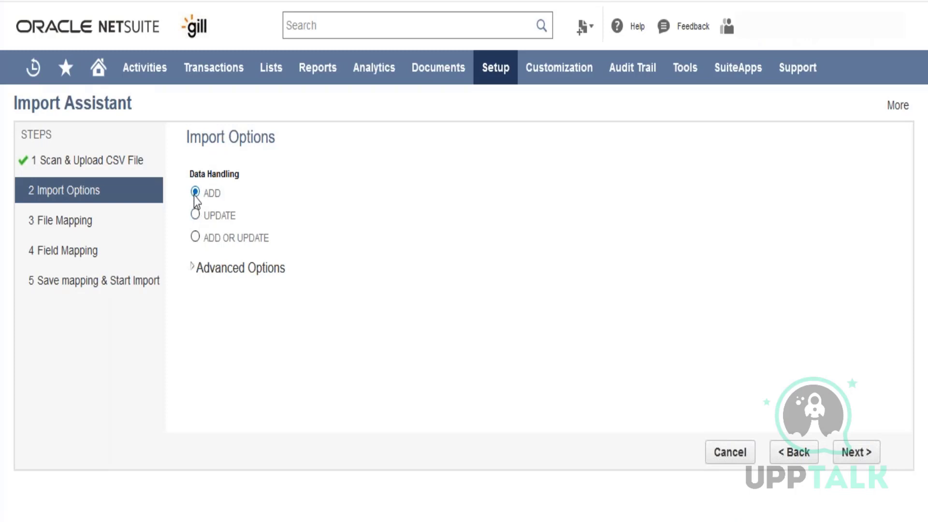
left_click(195, 237)
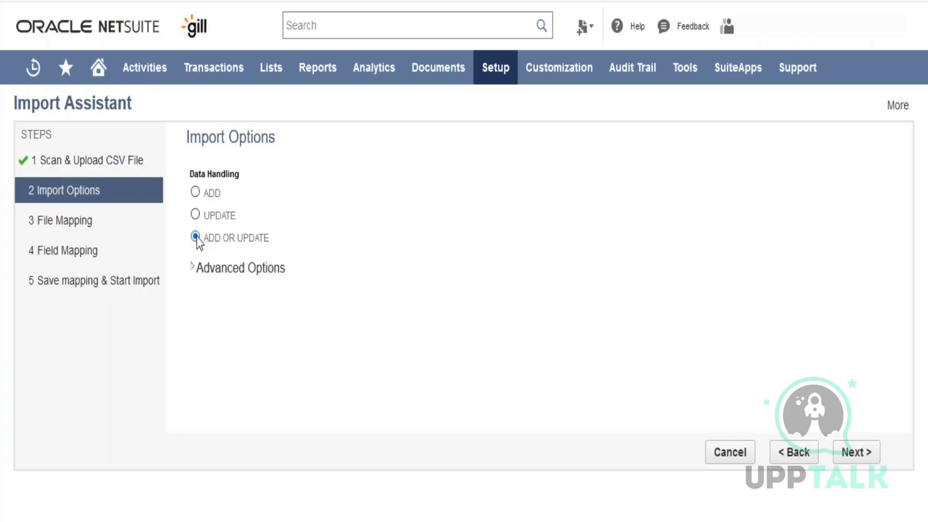
left_click(195, 192)
left_click(868, 462)
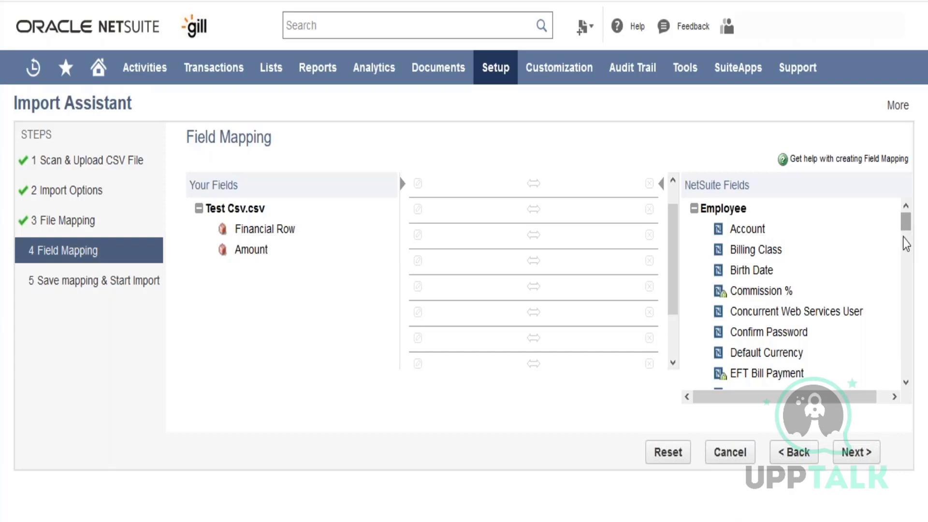
- Map the CSV's Financial Row column to the employee Account field and its Amount column to Default Currency
mouse_move(906, 230)
left_mouse_down()
mouse_move(906, 244)
mouse_move(905, 229)
left_mouse_up()
left_click_drag(265, 230, 437, 186)
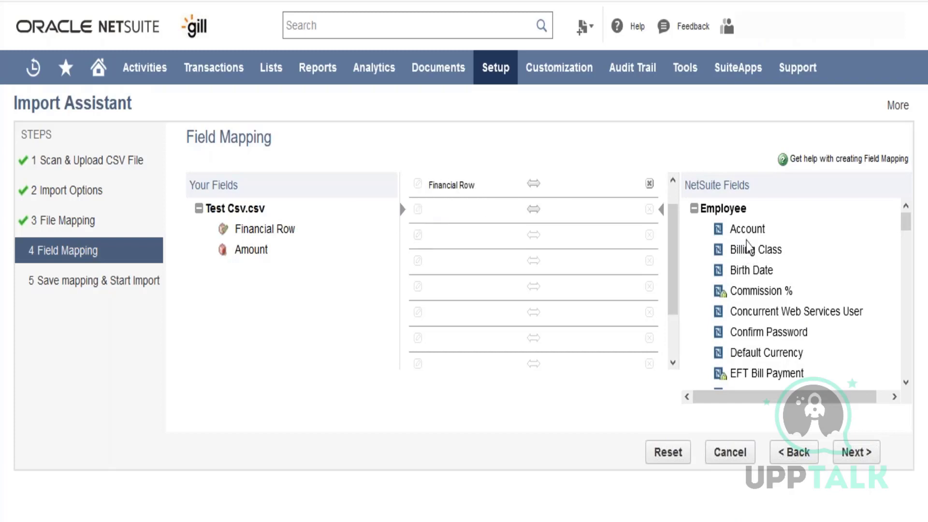
left_click_drag(747, 232, 610, 190)
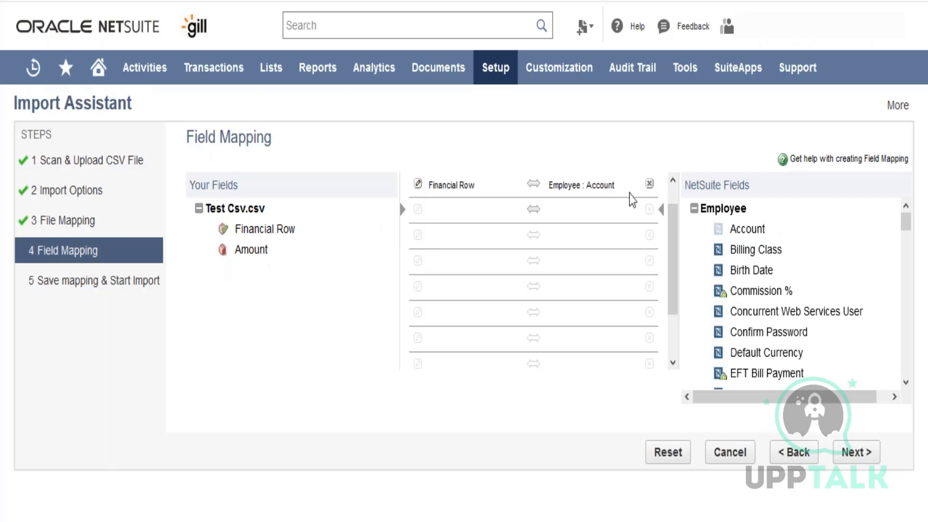
left_click_drag(244, 258, 444, 215)
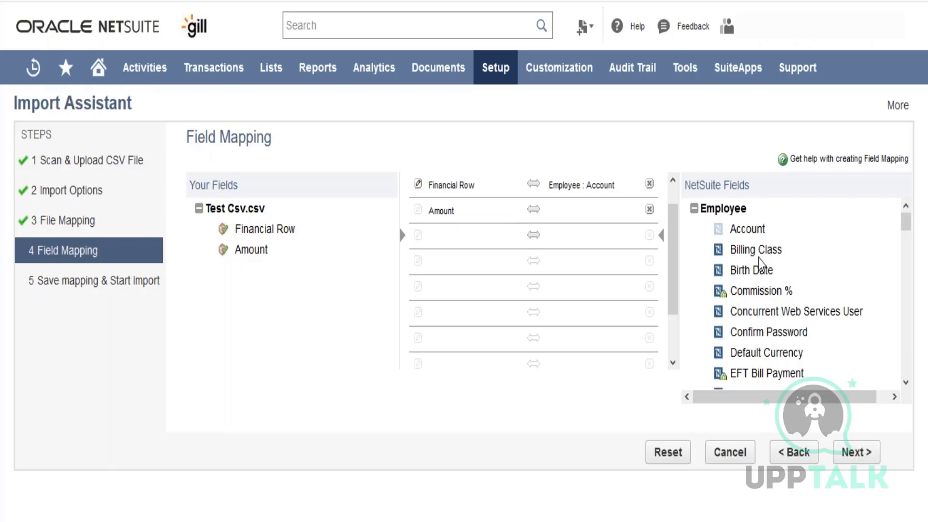
left_click_drag(756, 359, 614, 210)
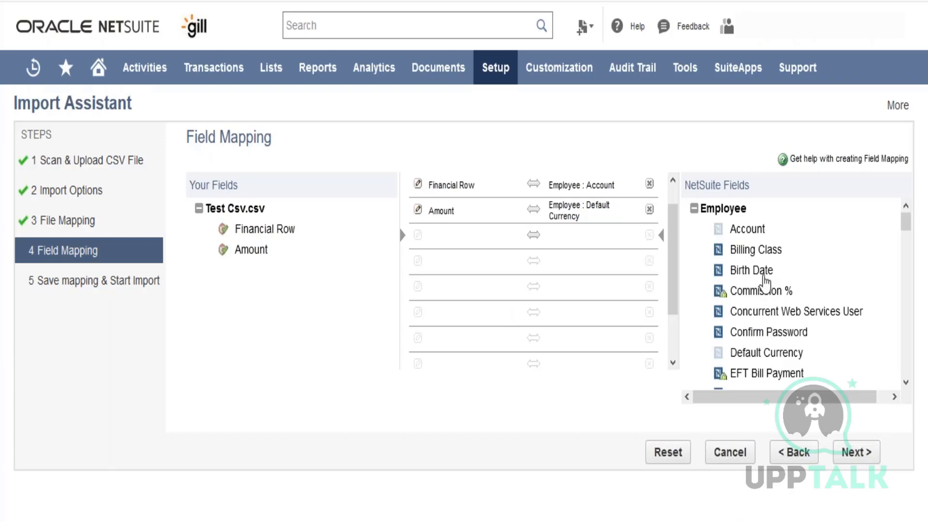
- Add the employee Birth Date field to the mapping with today's date as its default value, and continue to Save mapping & Start Import
left_click_drag(755, 277, 574, 246)
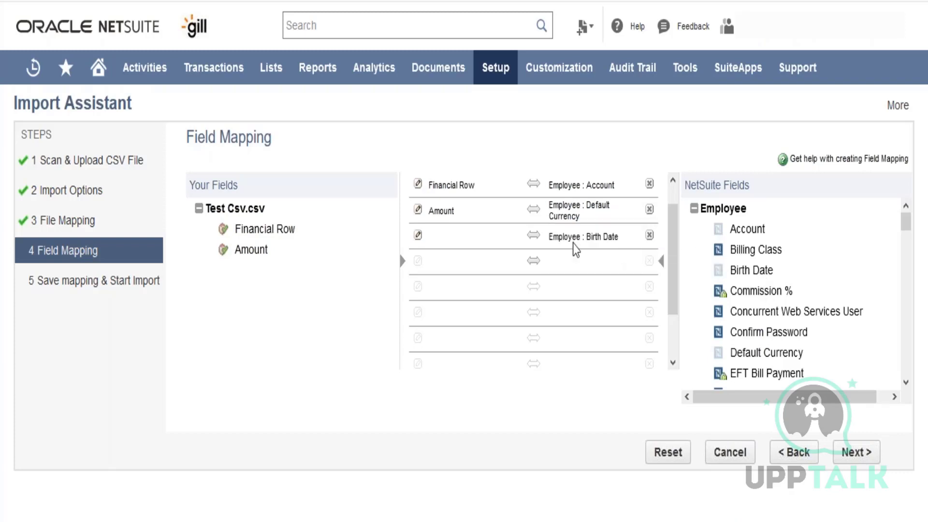
left_click(446, 235)
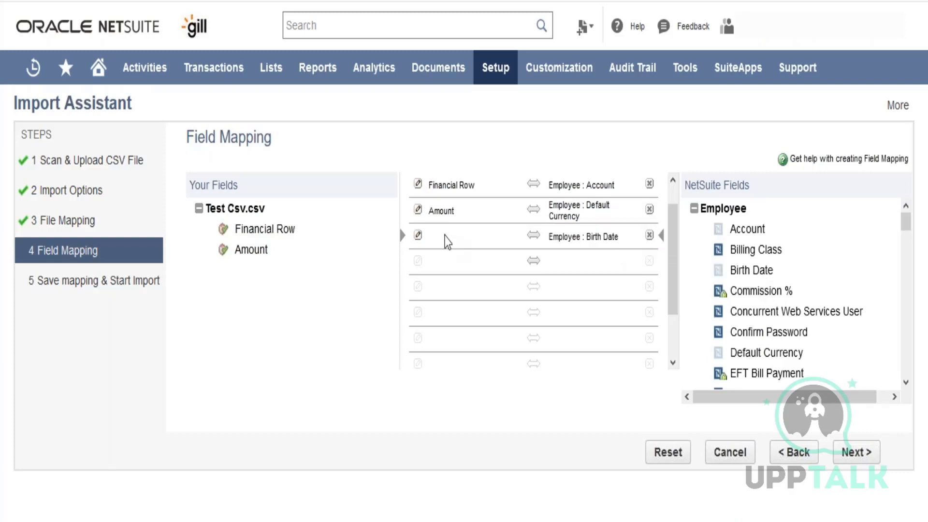
left_click(418, 236)
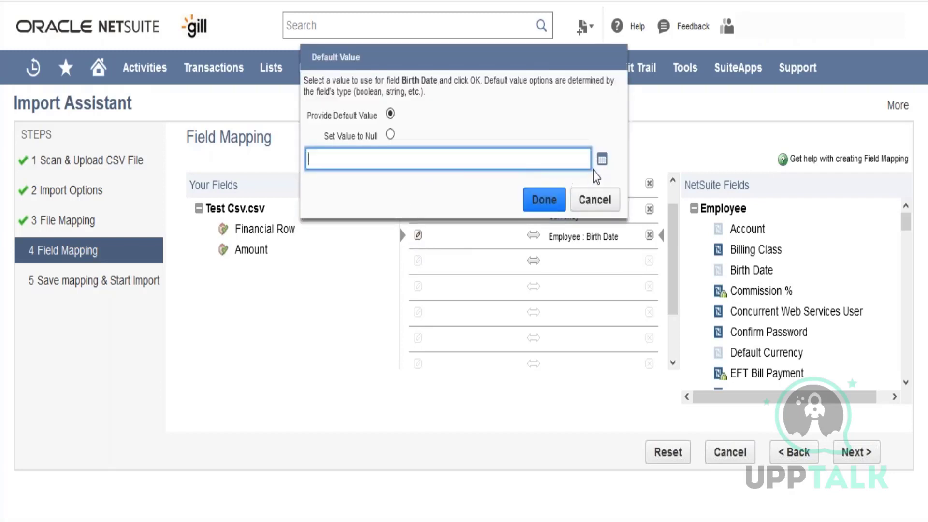
left_click(602, 159)
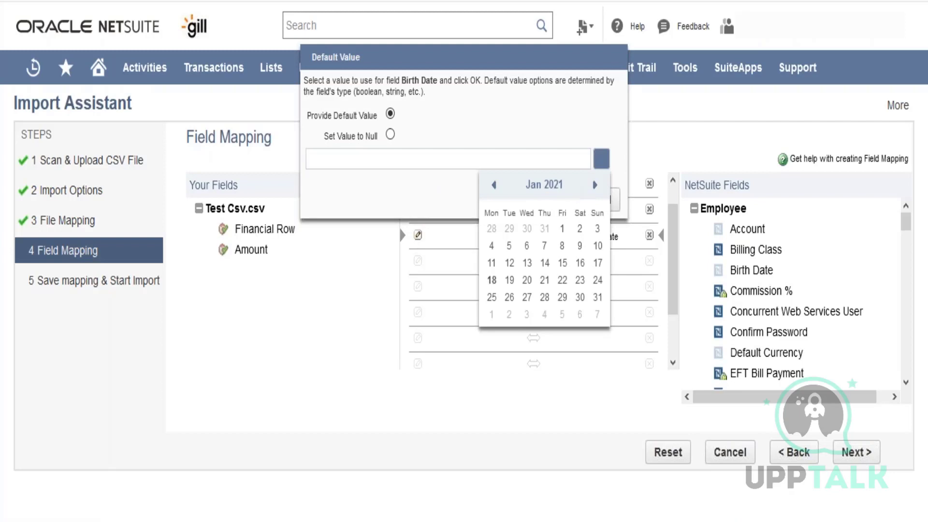
left_click(492, 279)
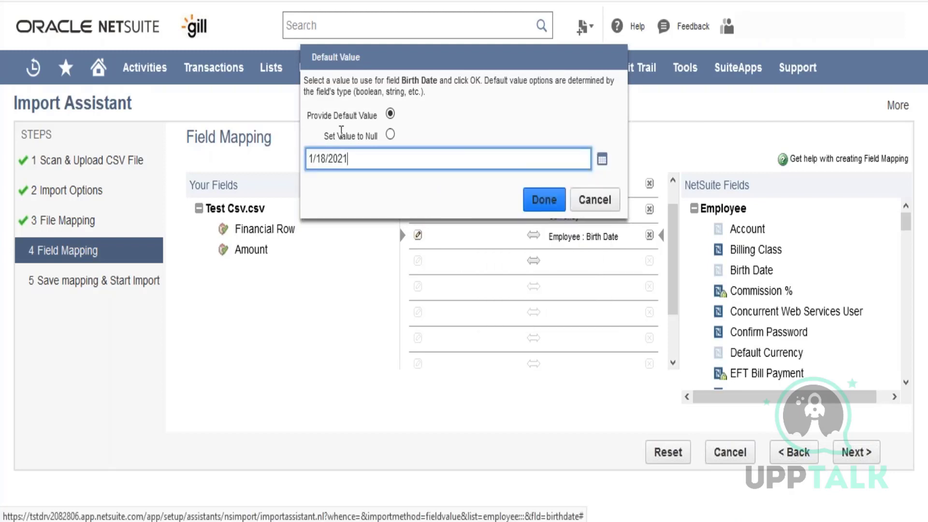
left_click(543, 200)
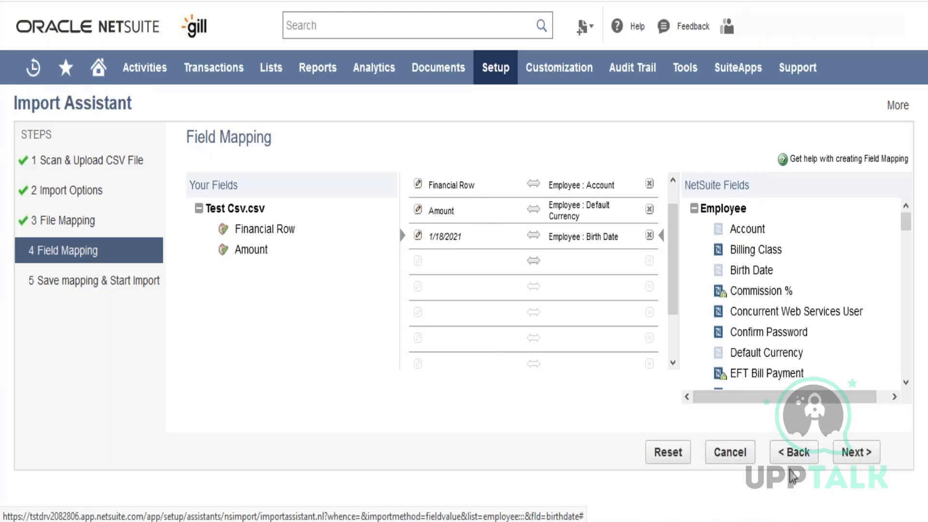
left_click(841, 457)
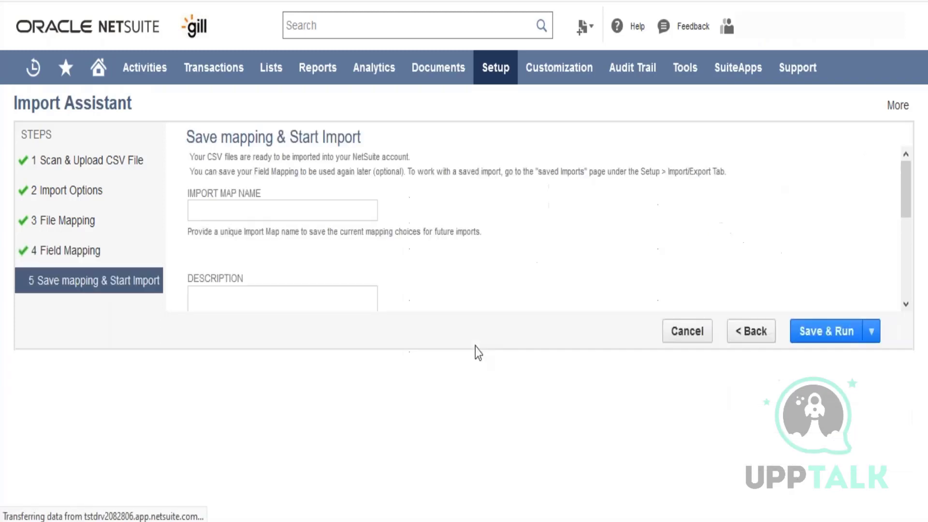
- Name the import map Test, leave its description empty, and save and run the import
left_click(305, 210)
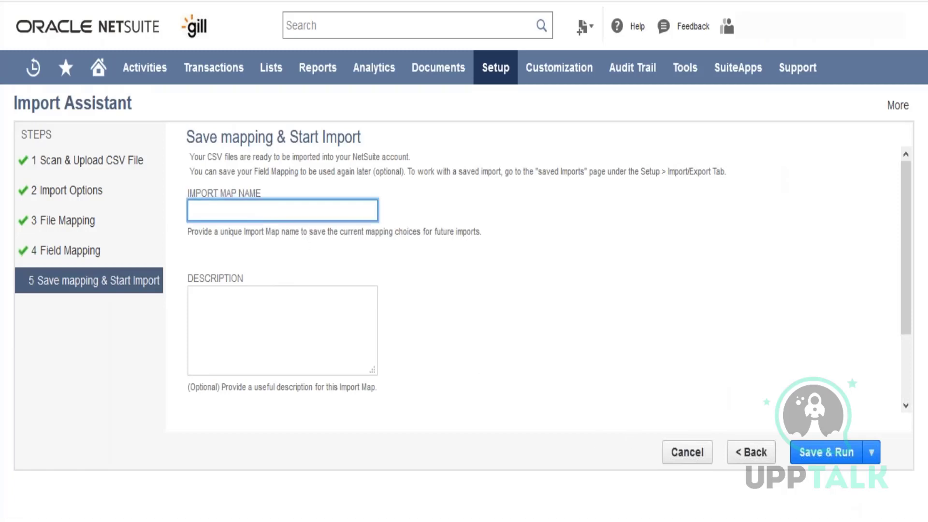
type("Test")
key("Tab")
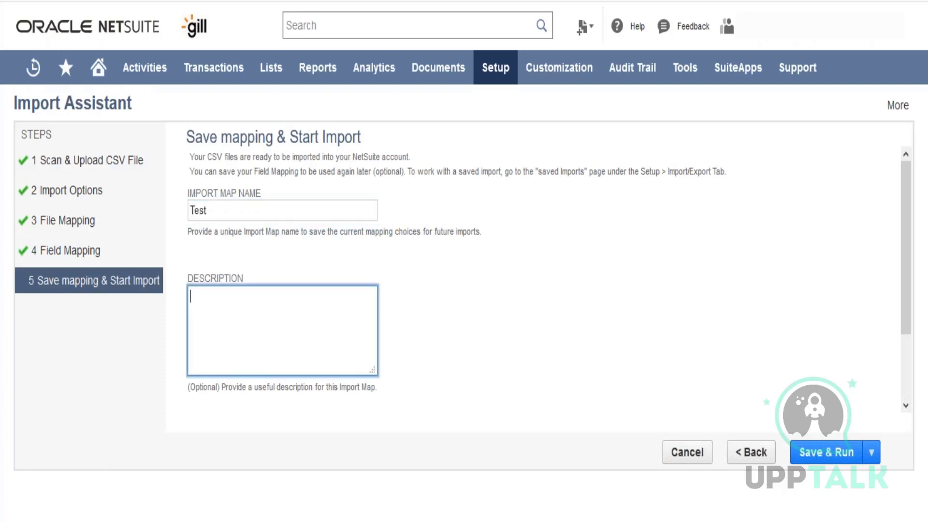
left_click(816, 454)
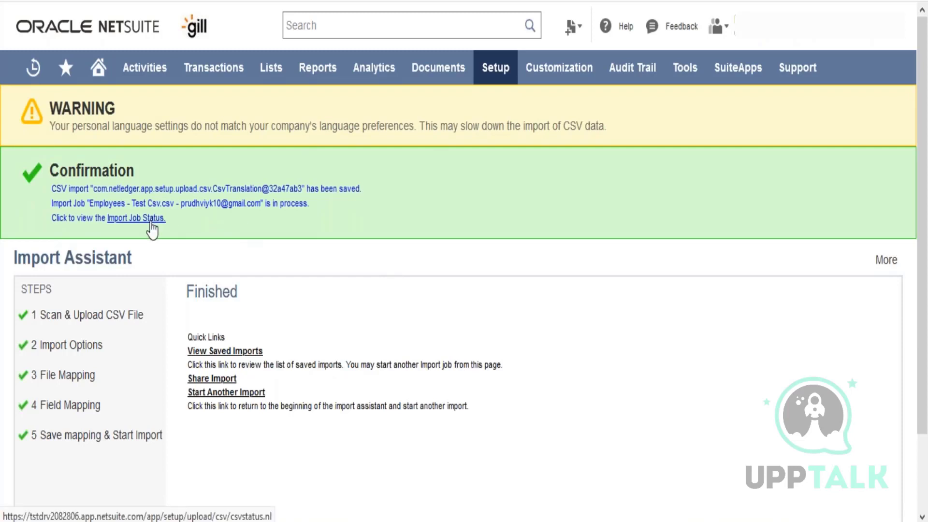
- View the Import Job Status, refresh it until the employee import finishes, and examine the job's message
left_click(151, 220)
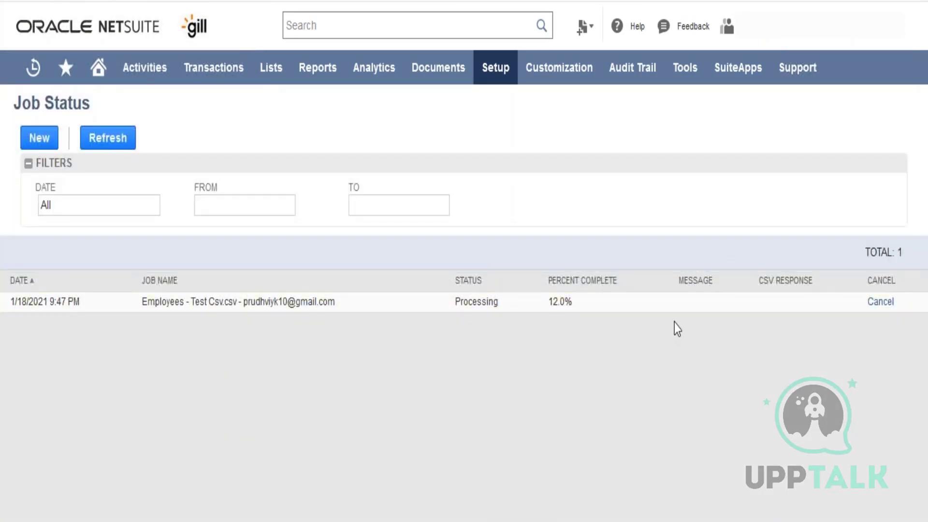
left_click(118, 141)
left_click(106, 141)
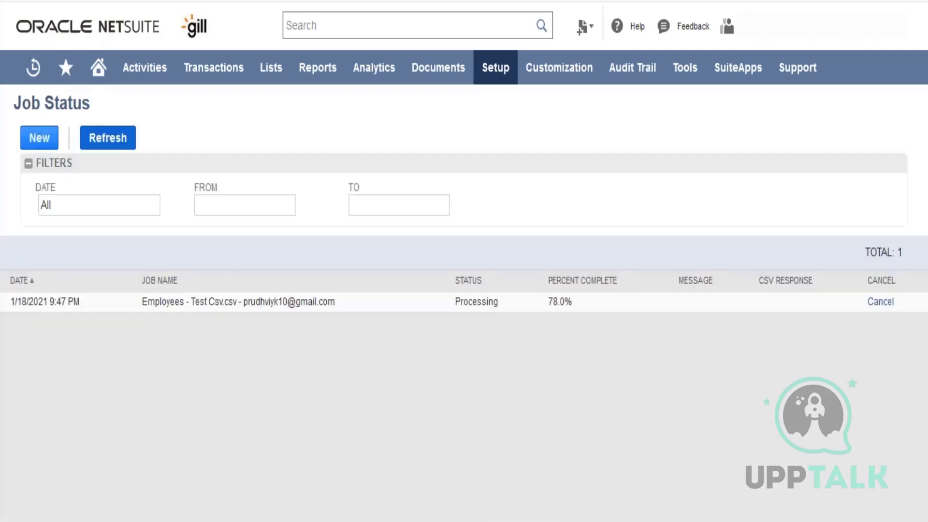
left_click(107, 140)
left_click(108, 139)
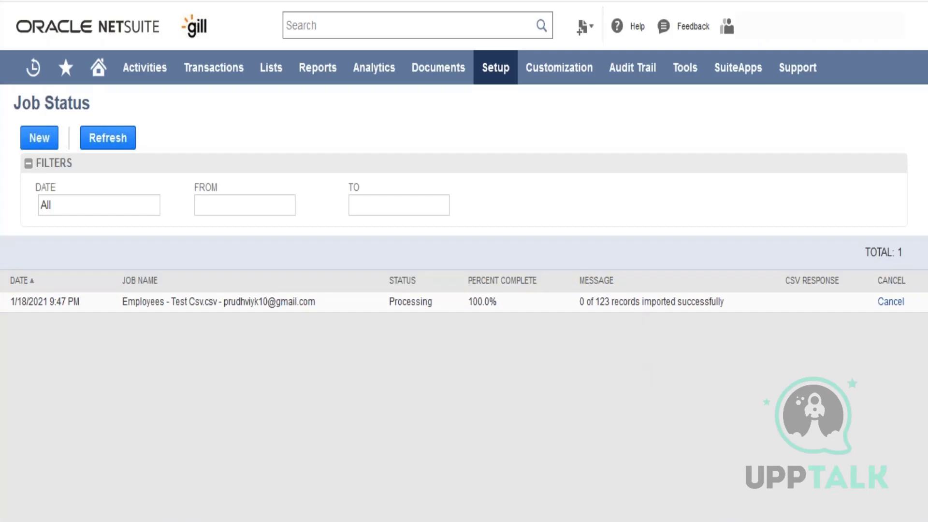
left_click(104, 148)
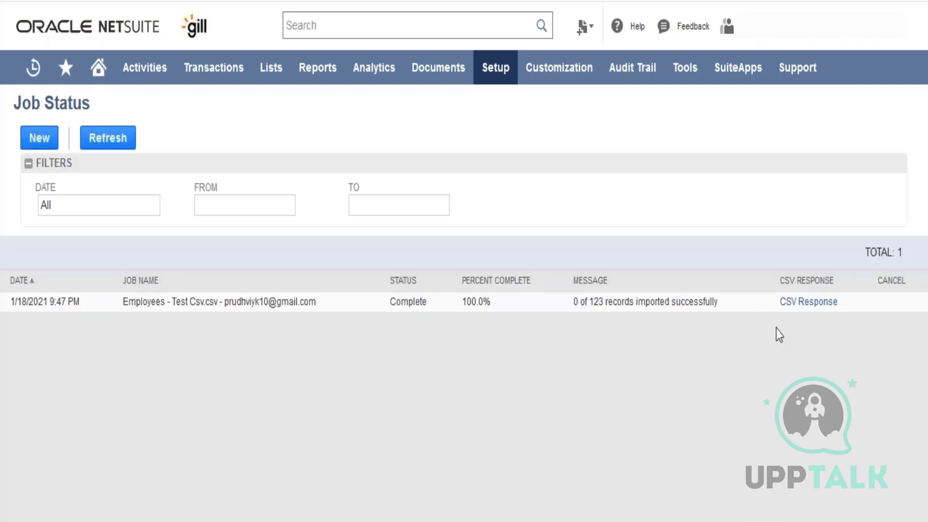
left_click_drag(779, 304, 793, 365)
left_click(793, 365)
left_click_drag(572, 303, 718, 303)
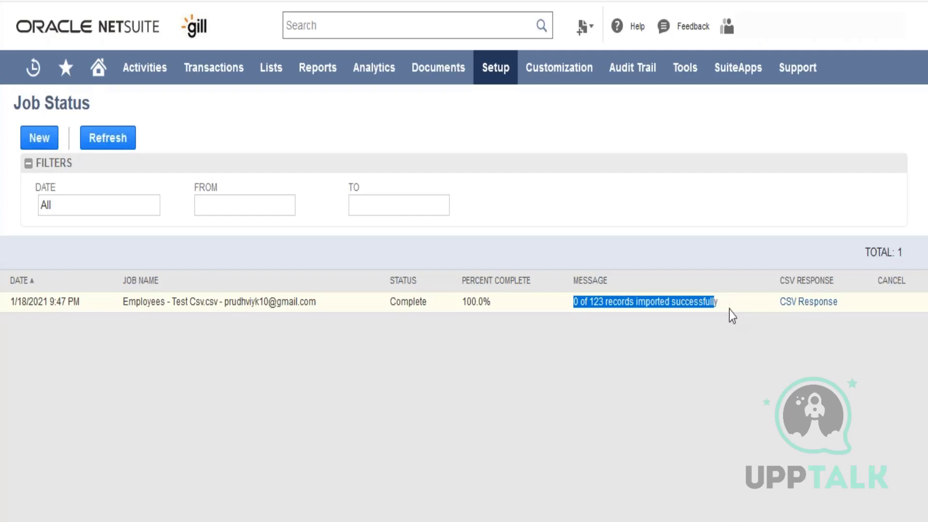
- Open the job's CSV Response file in Excel and autofit all its columns to read the Error column
left_click(789, 305)
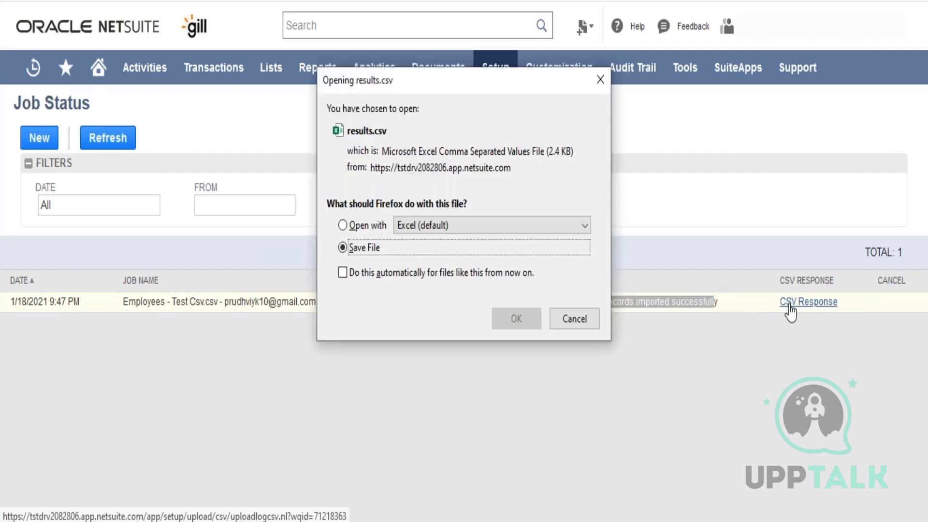
left_click(363, 228)
left_click(521, 321)
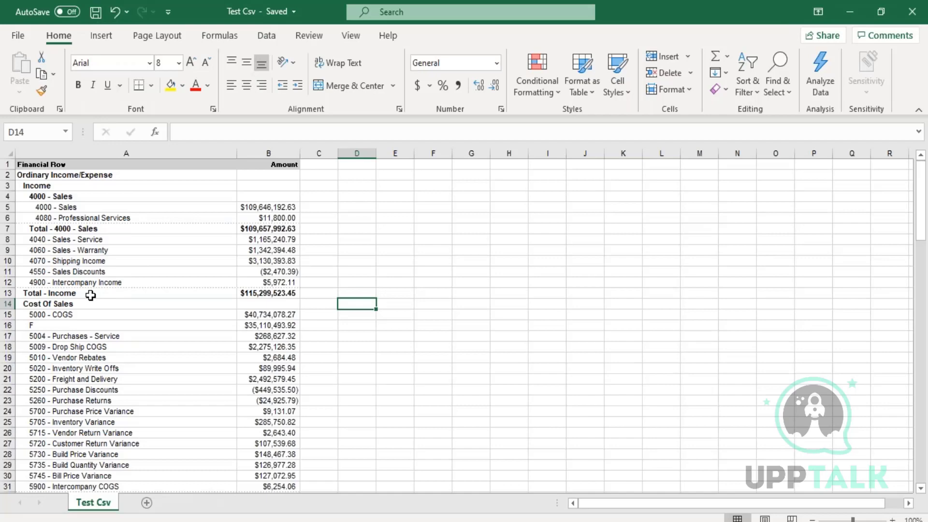
key("ctrl+a")
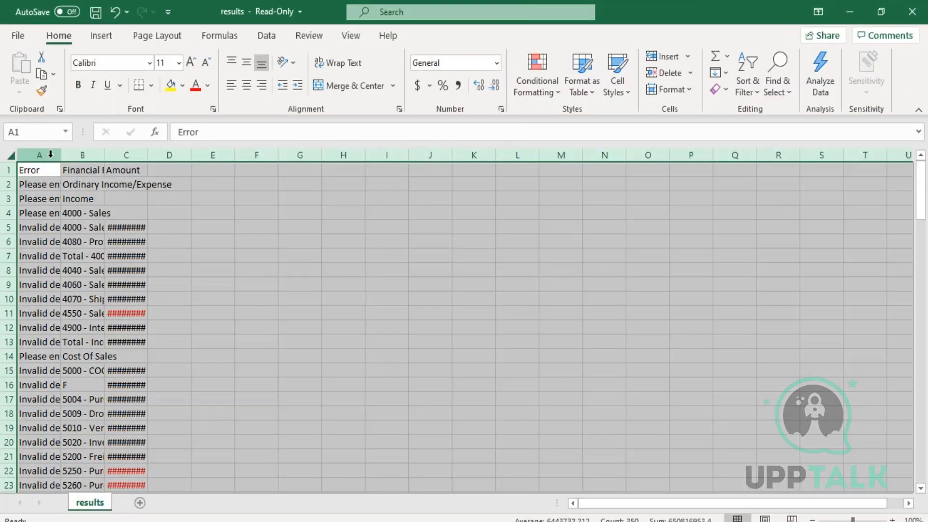
double_click(60, 155)
left_click(139, 195)
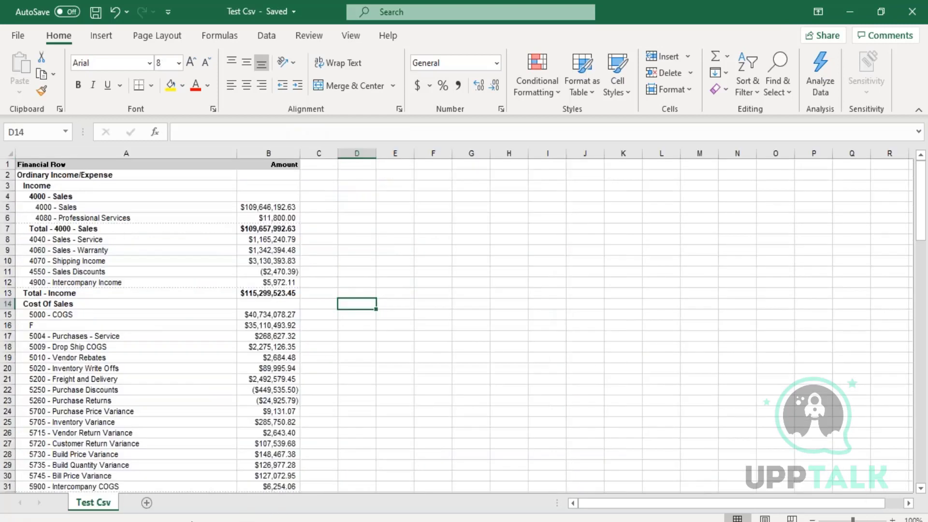
- Switch back to NetSuite's Job Status page and start a new CSV records import
mouse_move(146, 470)
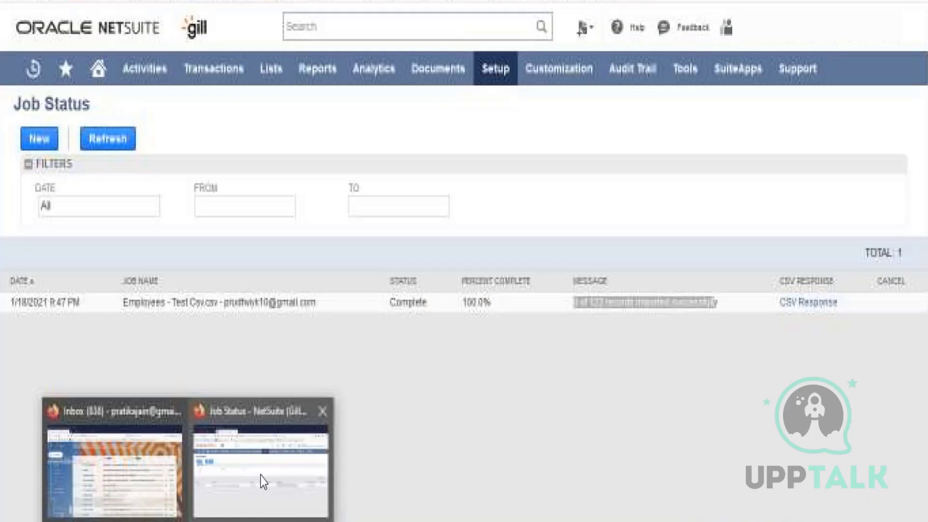
left_click(260, 476)
mouse_move(492, 73)
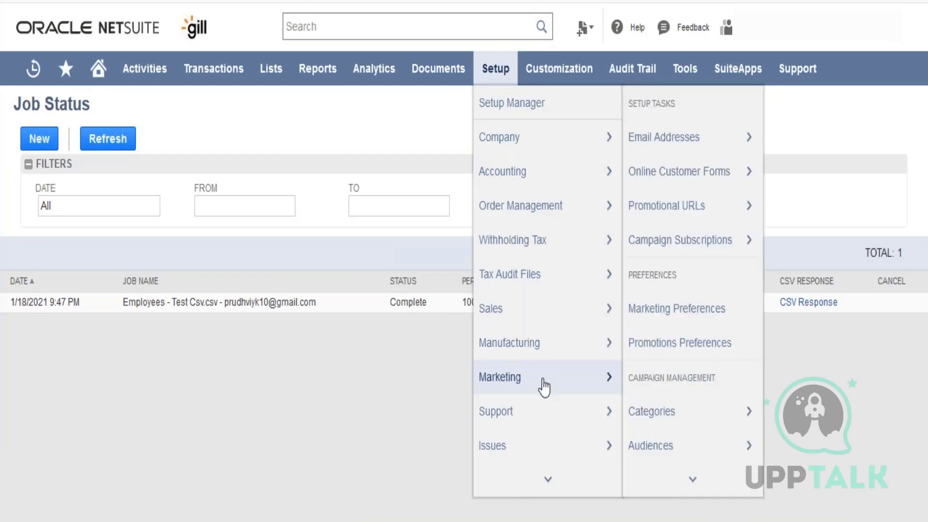
mouse_move(548, 479)
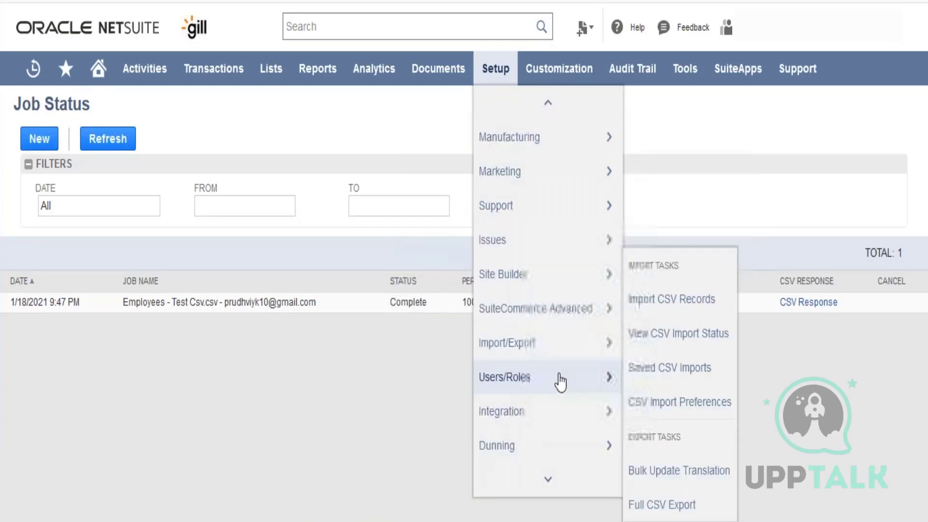
mouse_move(580, 344)
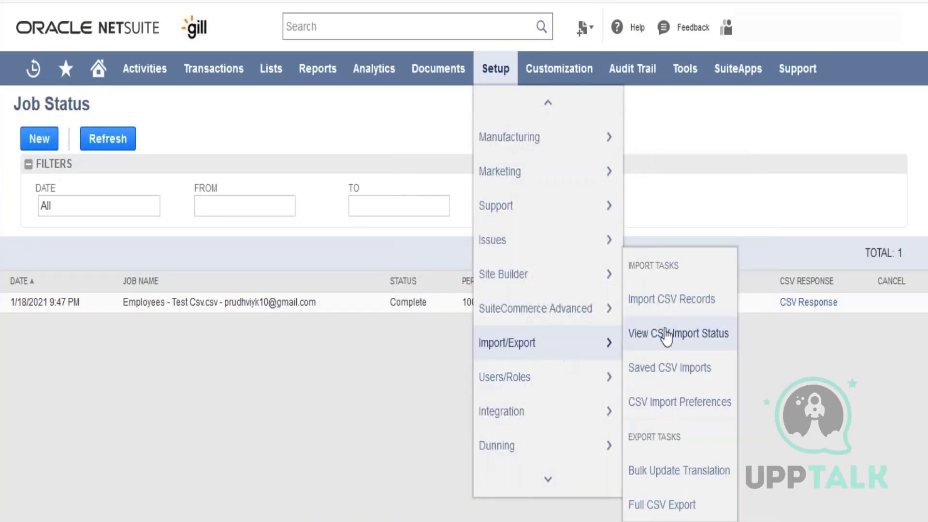
left_click(672, 302)
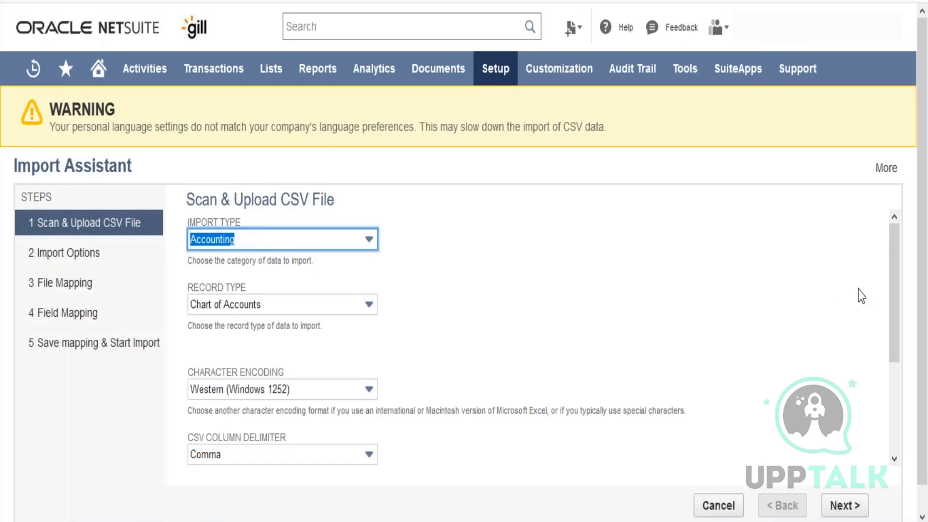
- Choose Test Csv from the Downloads folder as the single file to upload and continue to Import Options
left_click_drag(889, 306, 896, 394)
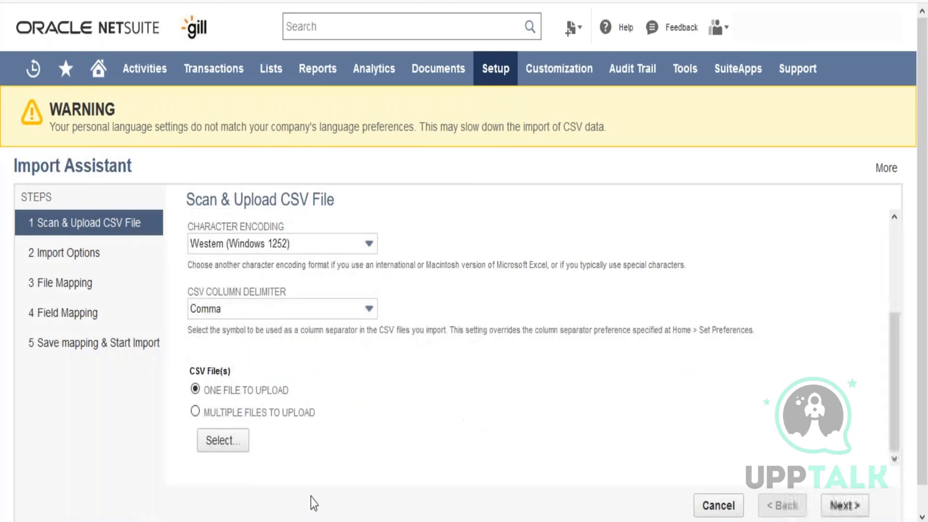
left_click(224, 438)
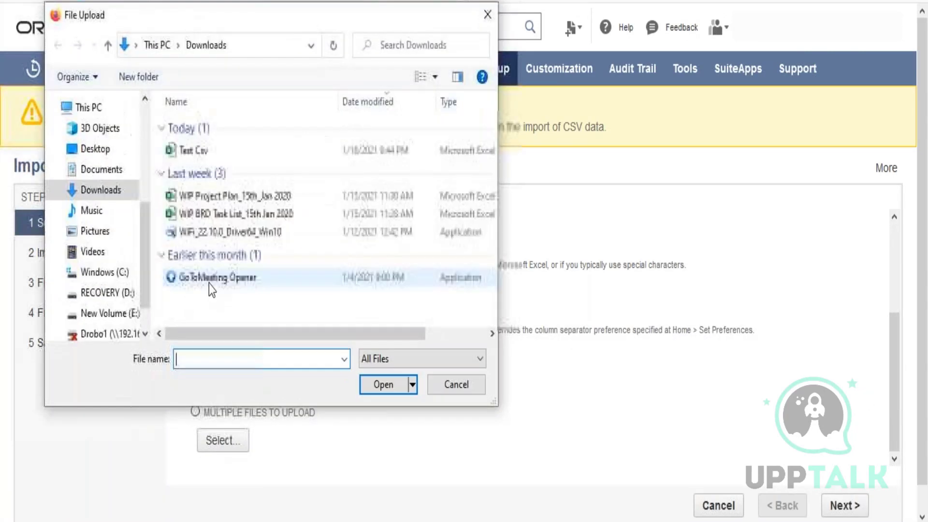
left_click(194, 151)
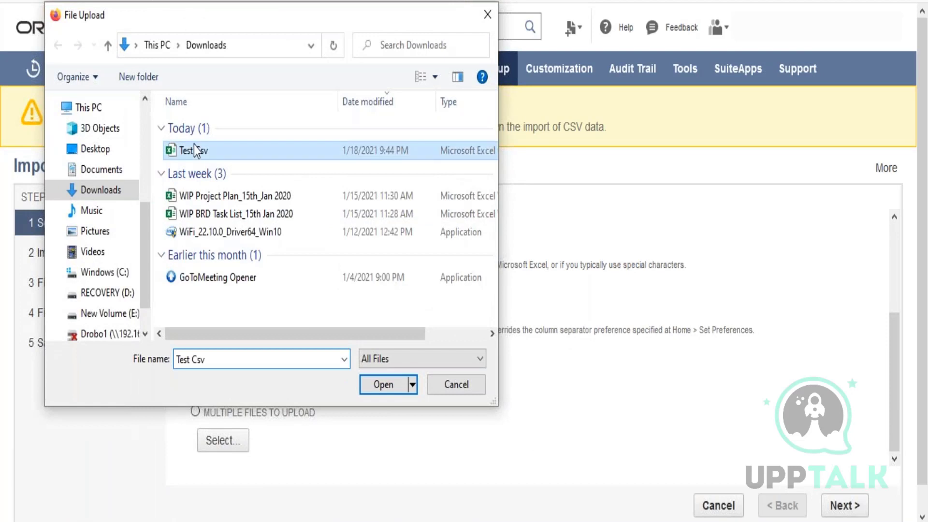
left_click(384, 390)
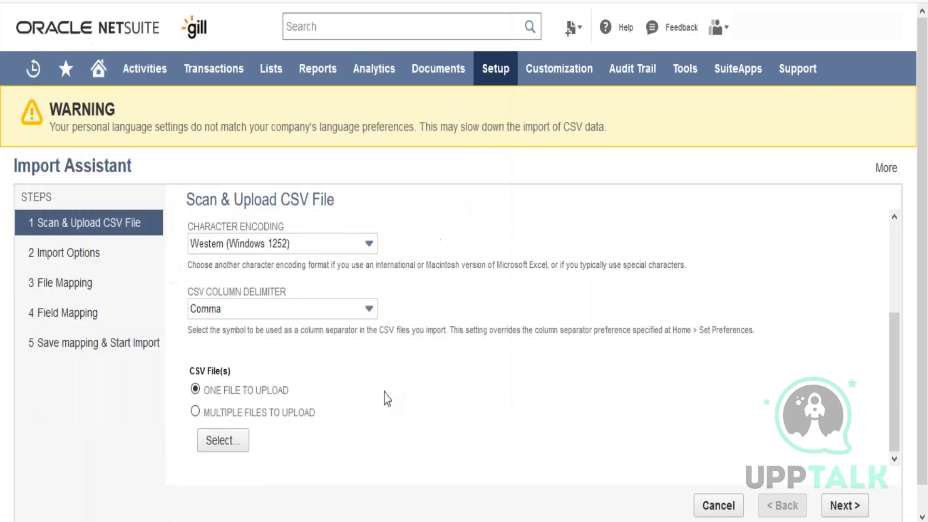
left_click(835, 507)
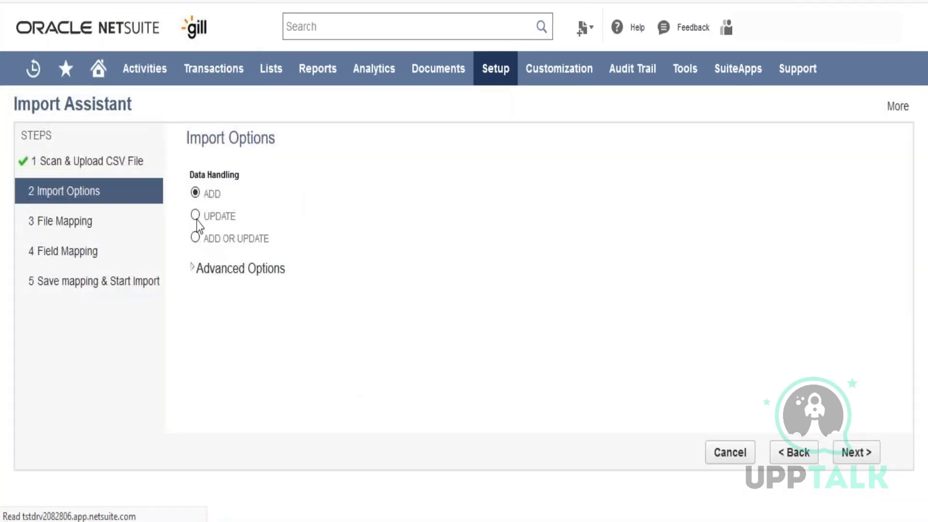
- Set data handling to Update, continue to Field Mapping, and add the account's Internal ID field to the first mapping row
left_click(196, 216)
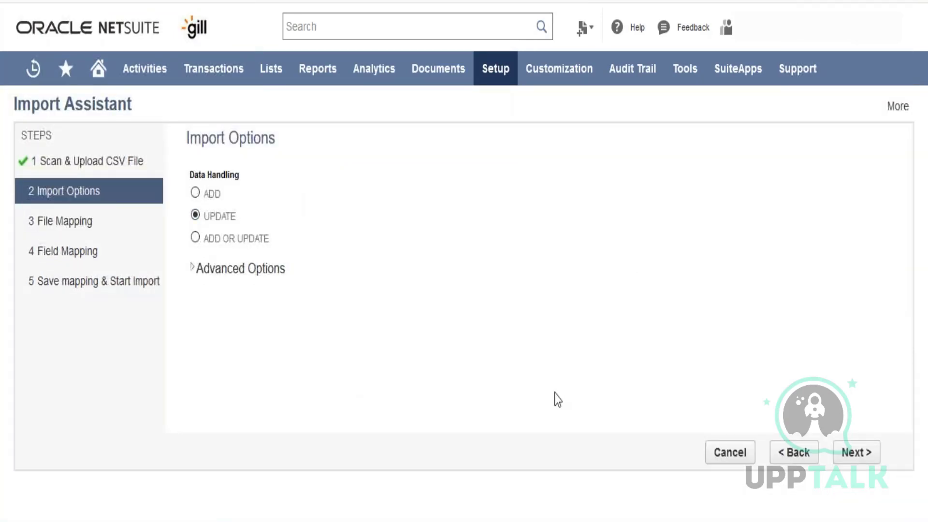
left_click(847, 463)
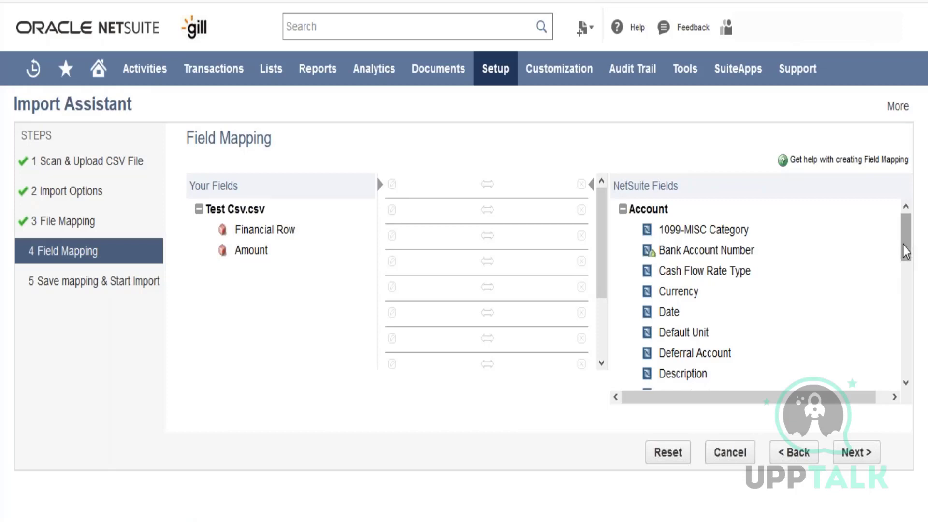
left_click_drag(906, 251, 908, 286)
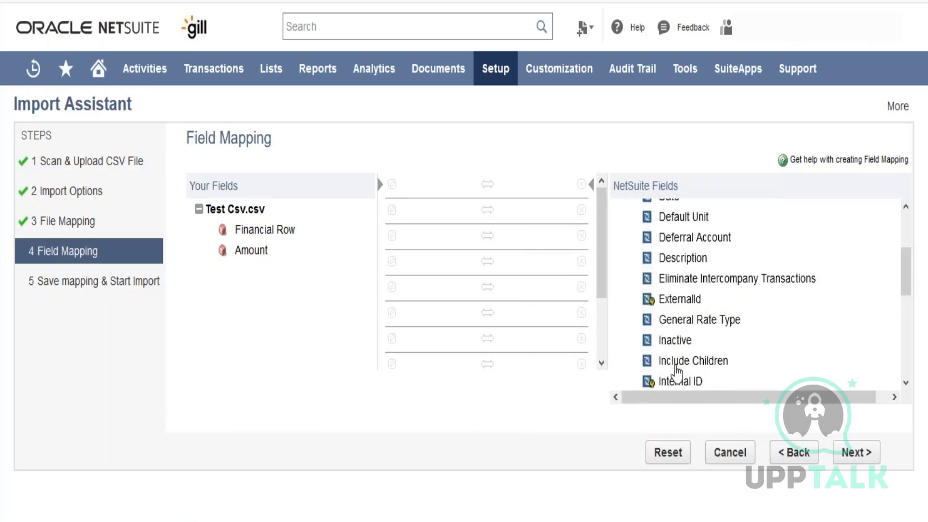
left_click_drag(677, 384, 556, 184)
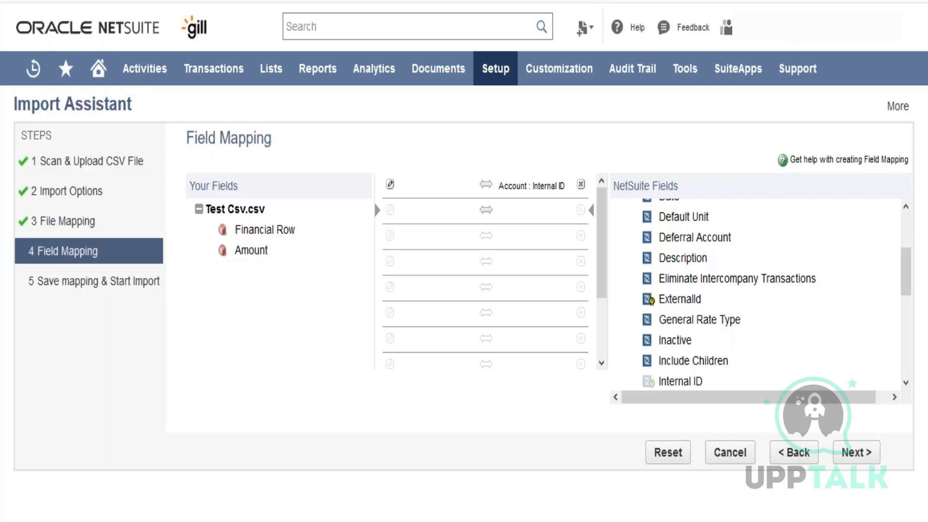
- Open the Saved CSV Imports list and review the field map of the Test Customer Upload import
mouse_move(502, 85)
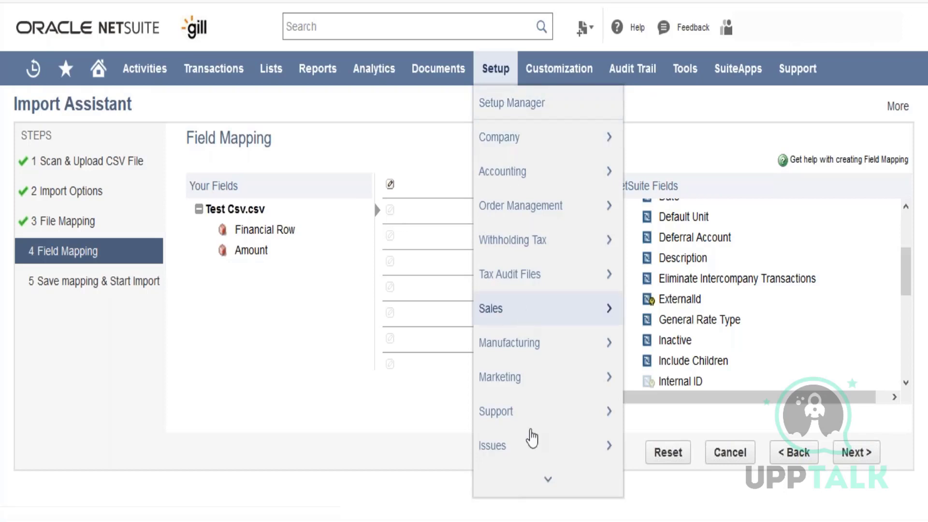
mouse_move(532, 450)
mouse_move(534, 481)
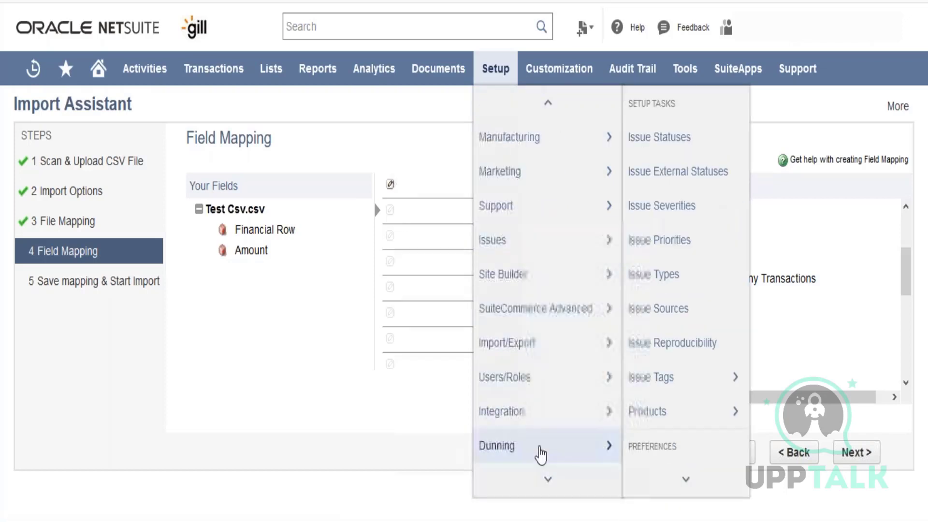
mouse_move(558, 338)
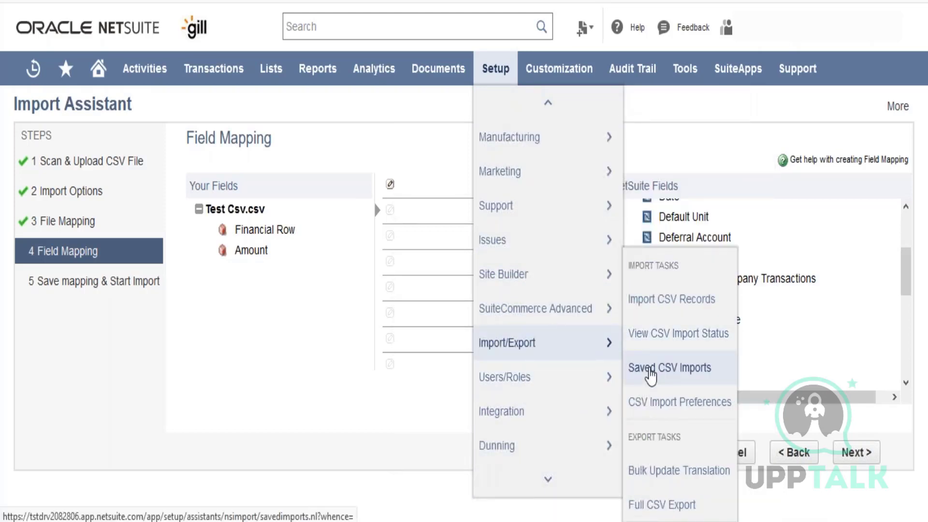
left_click(650, 372)
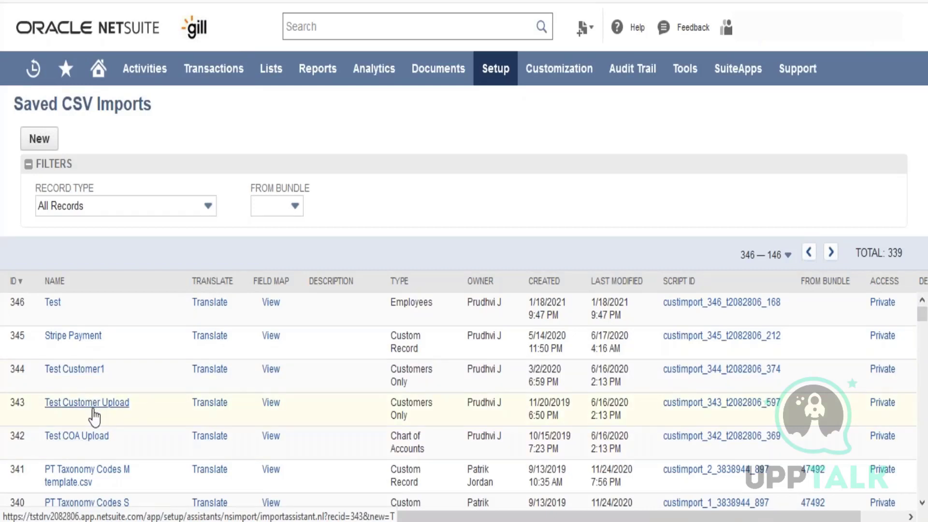
left_click(271, 403)
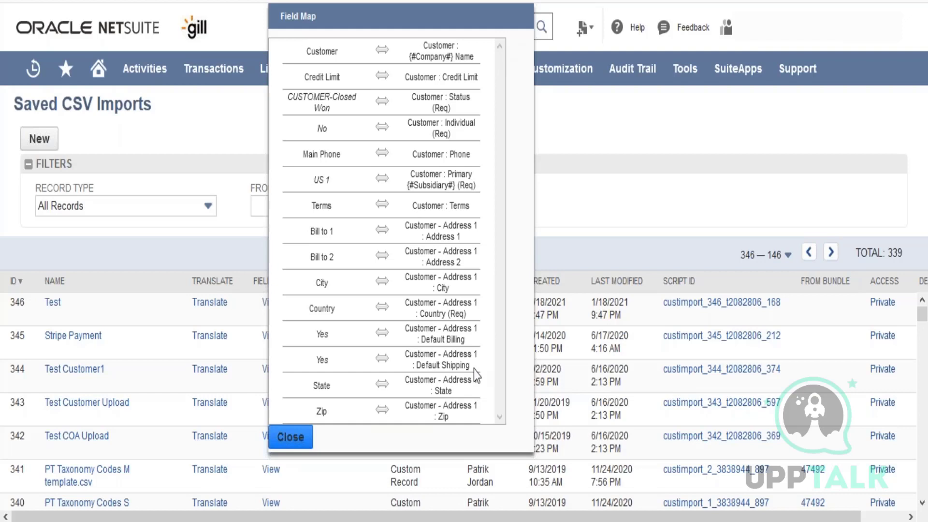
left_click(290, 437)
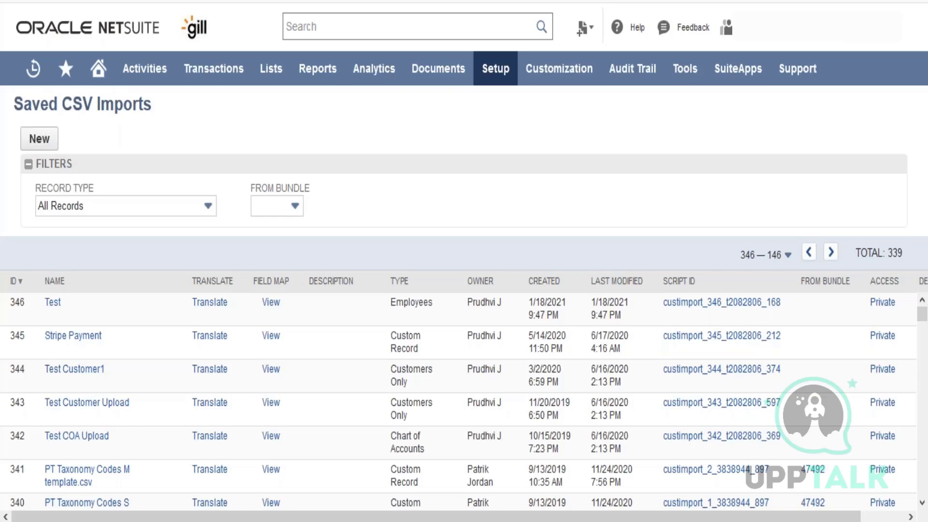
key("XF86AudioRaiseVolume")
mouse_move(268, 72)
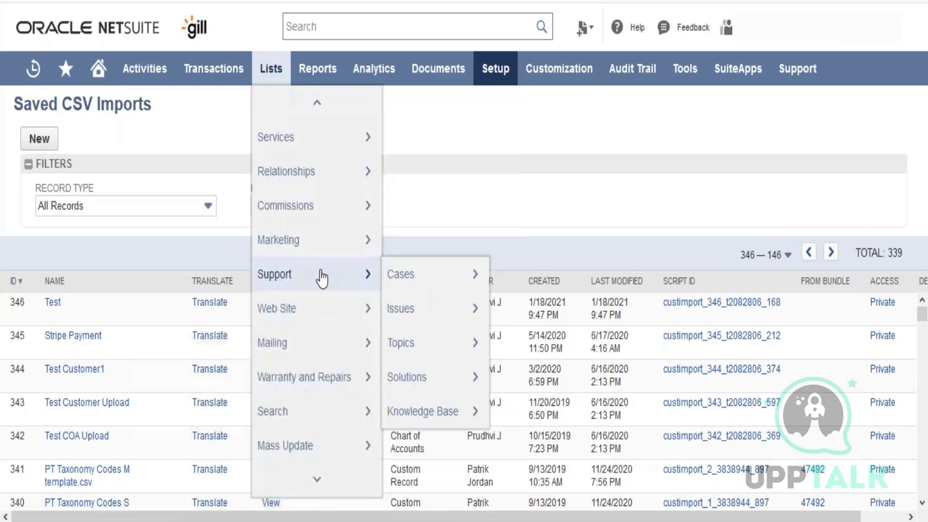
mouse_move(321, 203)
mouse_move(323, 139)
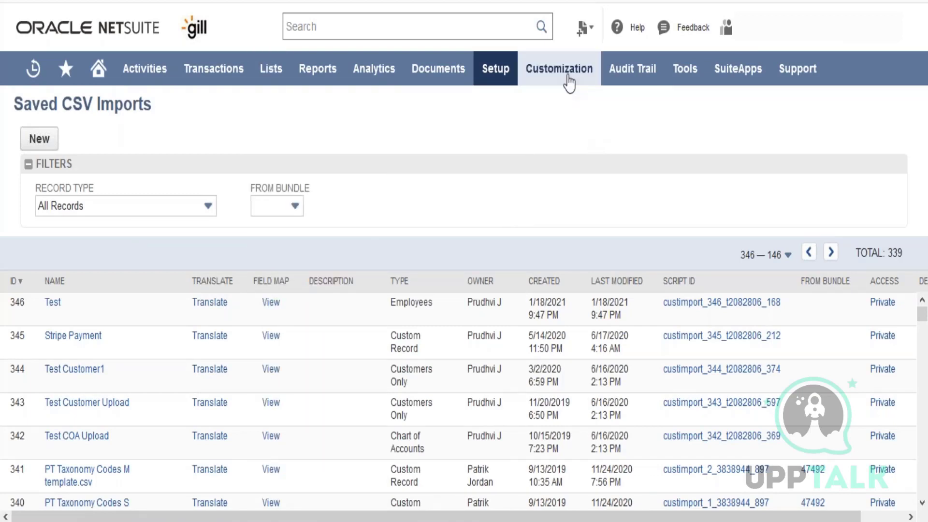
- Open the Centers list and the Center Tabs list in separate browser tabs
mouse_move(568, 82)
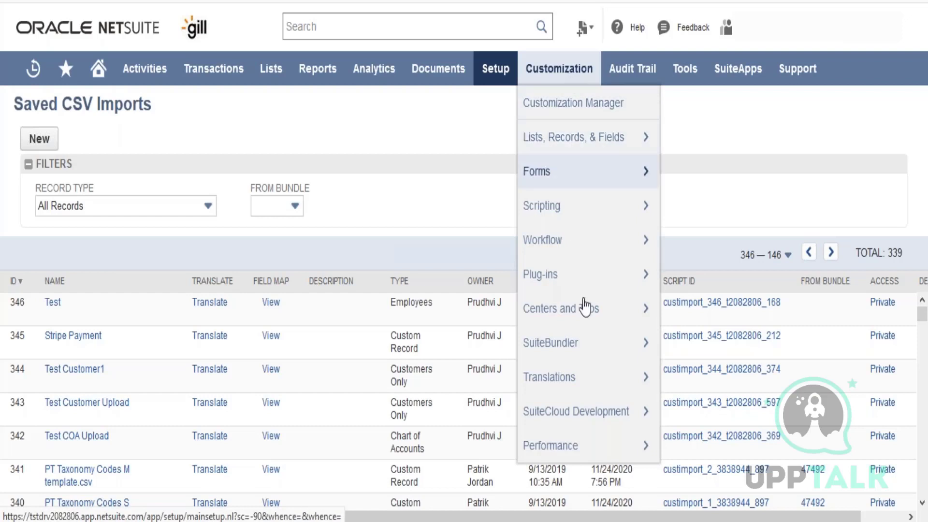
mouse_move(588, 325)
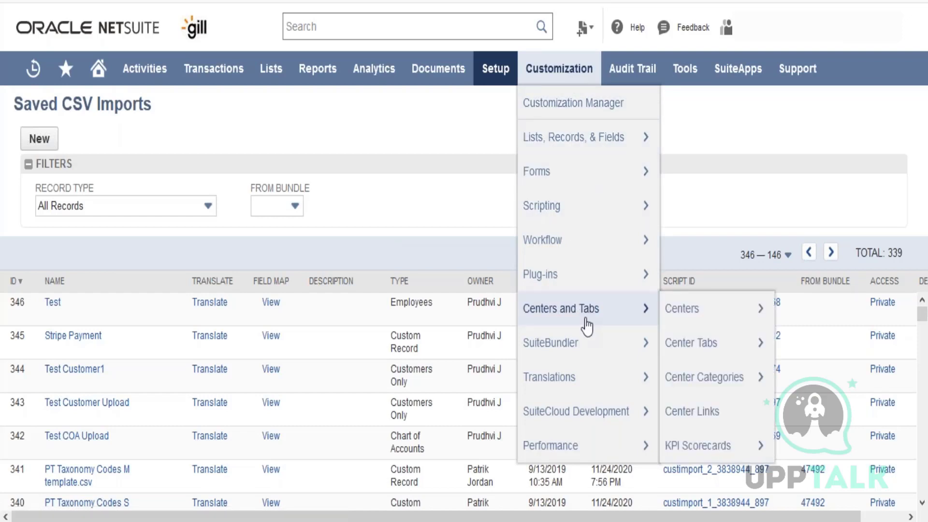
mouse_move(677, 319)
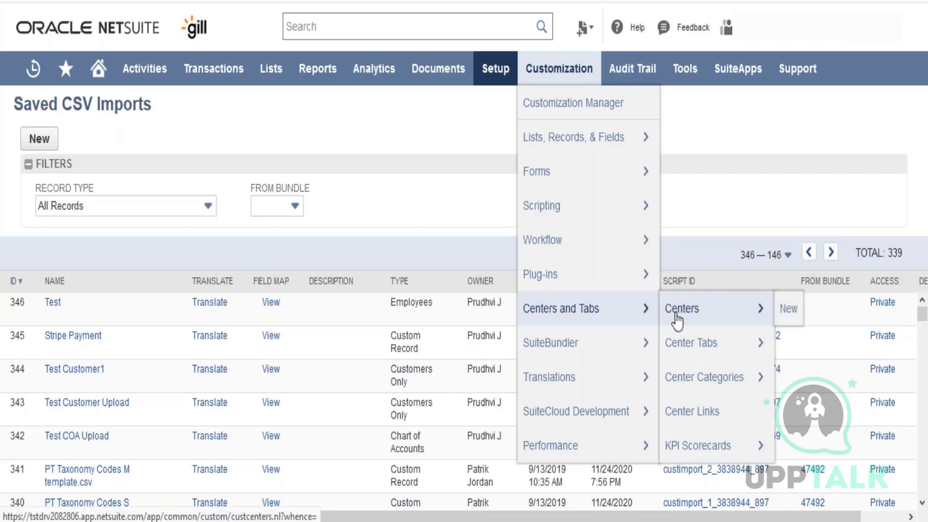
mouse_move(688, 348)
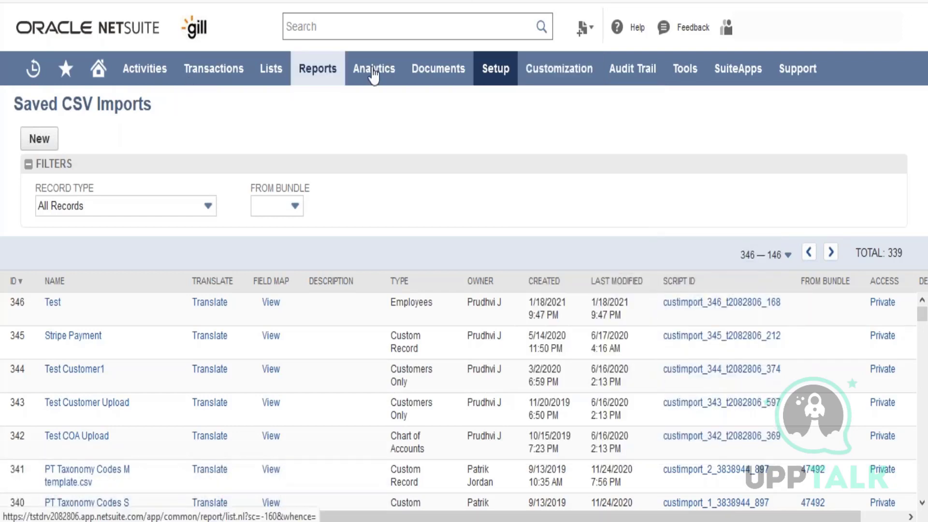
mouse_move(495, 81)
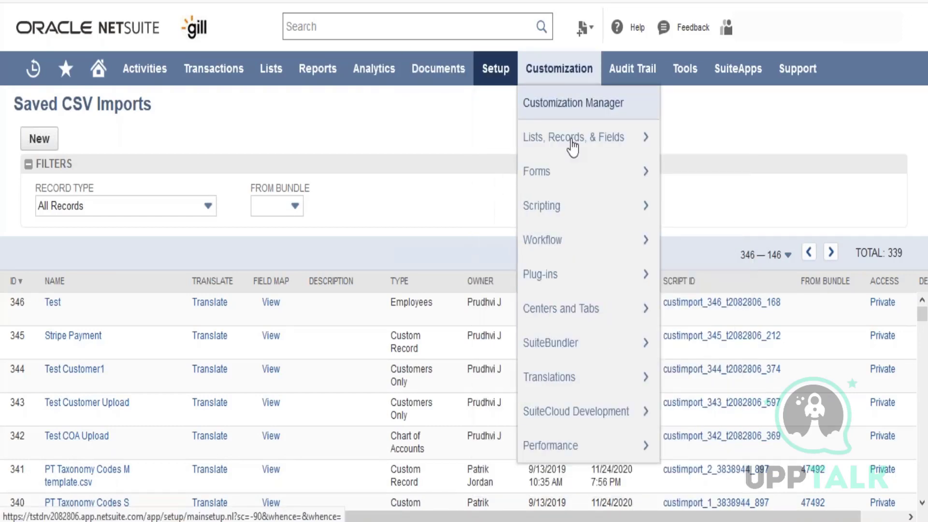
mouse_move(222, 77)
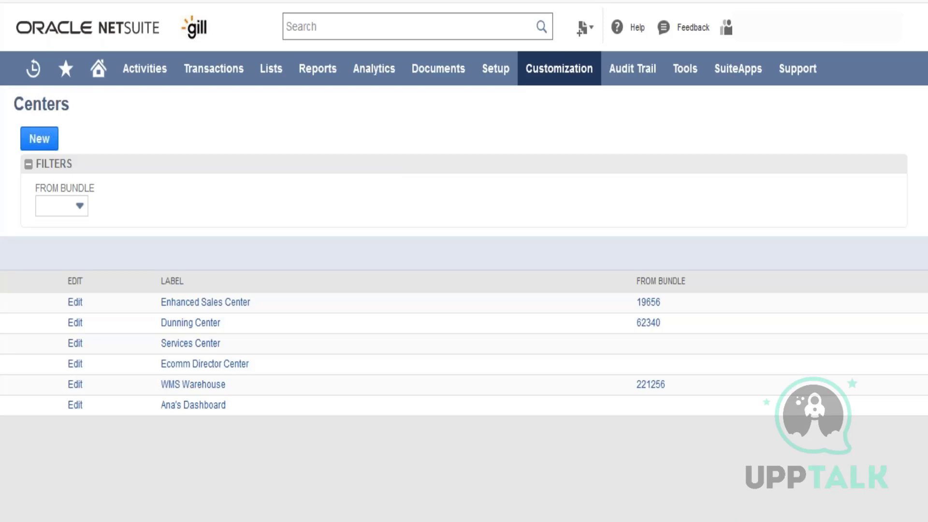
- Switch to the Center Tabs list and open the Sales Centre's Transactions tab in edit mode to see its categories
key("ctrl+Tab")
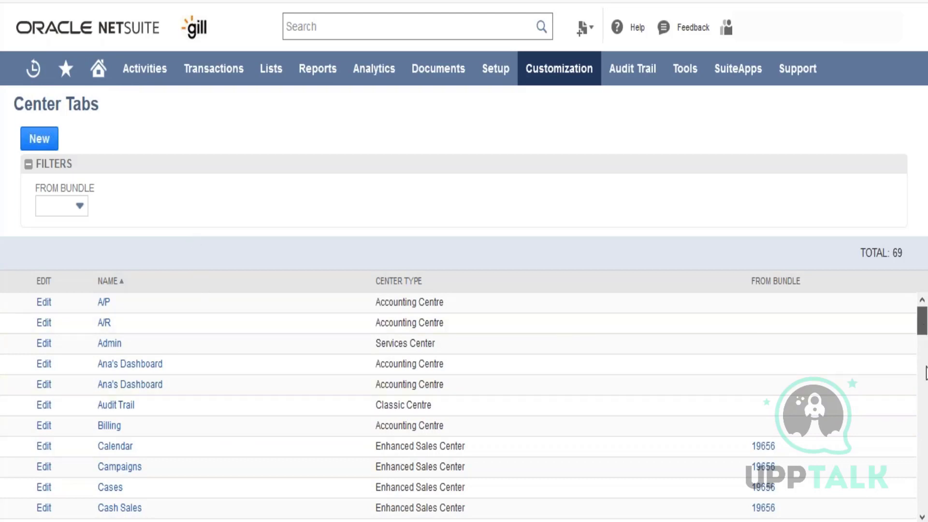
left_click_drag(923, 331, 926, 502)
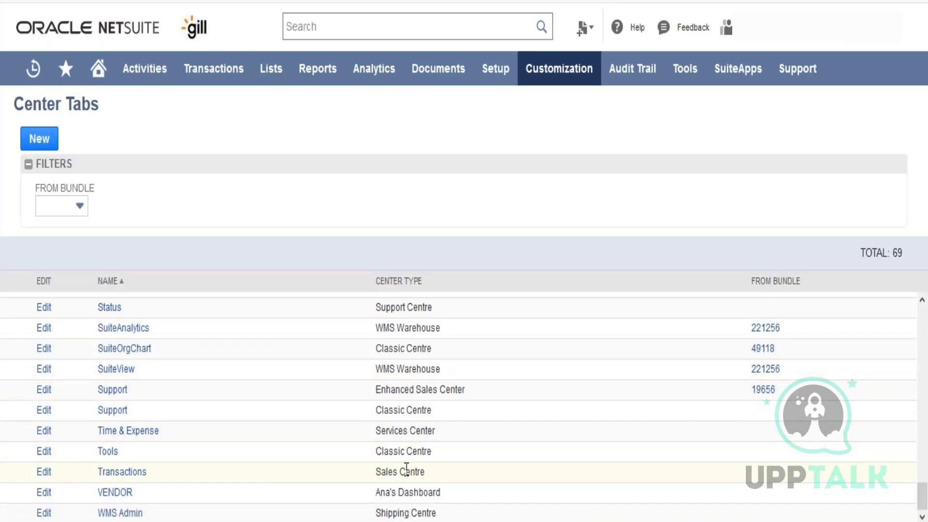
left_click(44, 472)
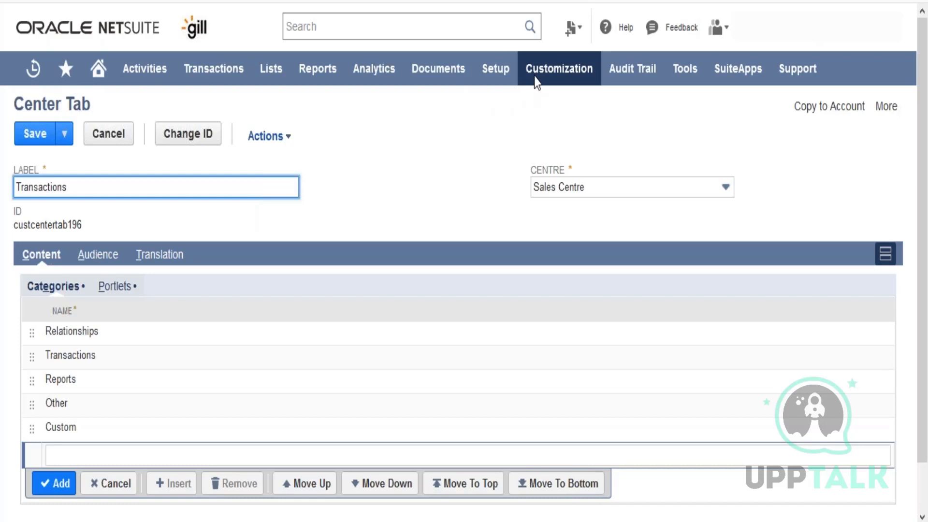
- Open the Center Categories list and look through its first page of categories
mouse_move(535, 77)
mouse_move(592, 312)
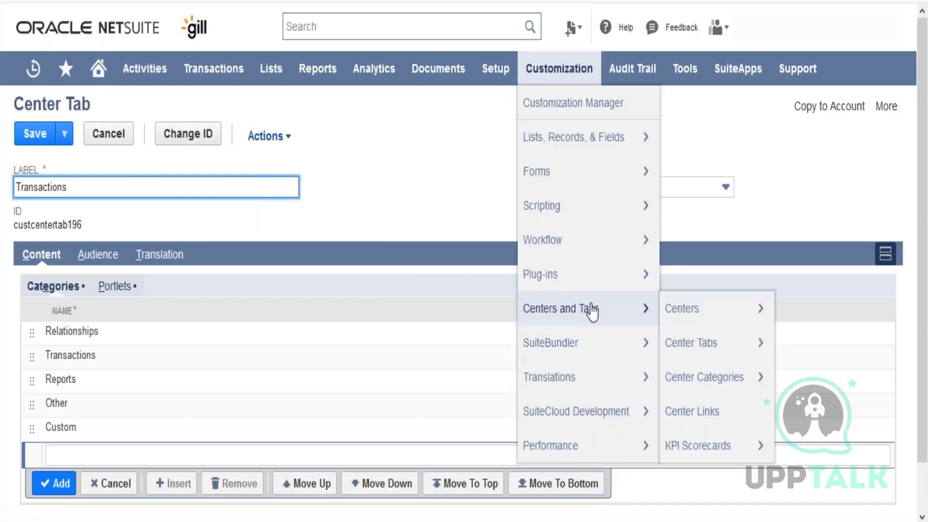
mouse_move(677, 385)
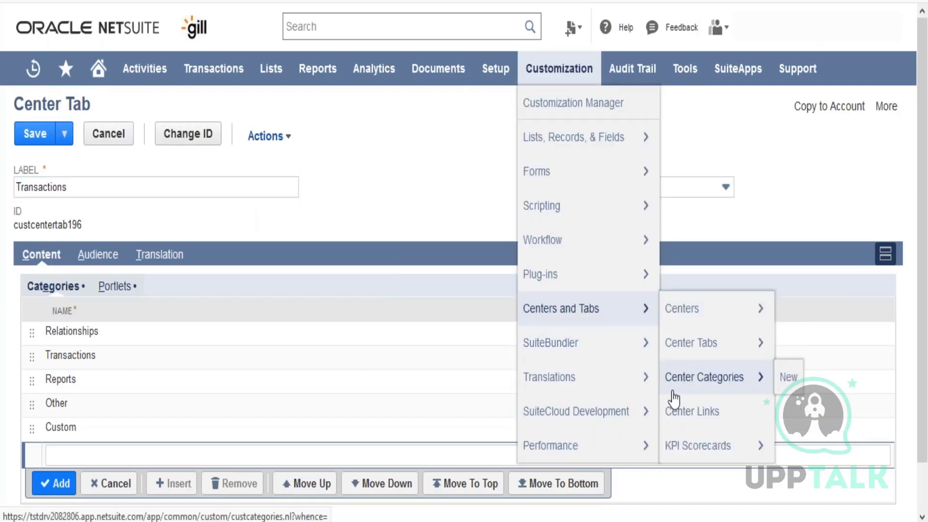
left_click(673, 392)
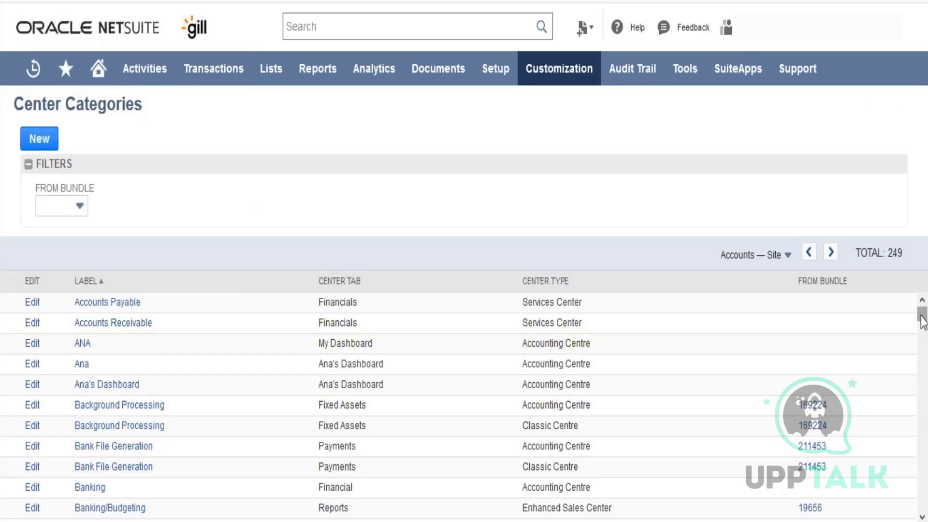
left_click_drag(922, 314, 924, 514)
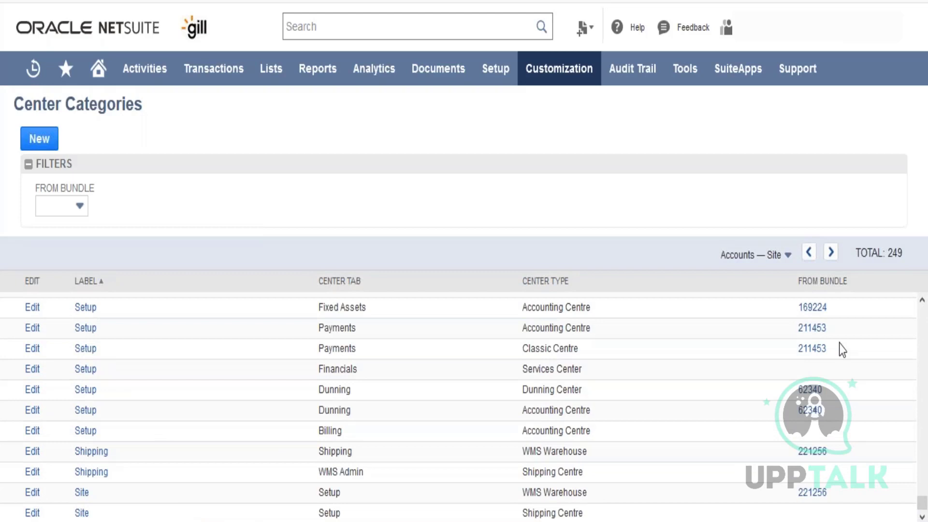
- Show the Site Setup — Zone range of categories and open the Sales Centre's Transactions category in edit mode
left_click(779, 259)
left_click(778, 296)
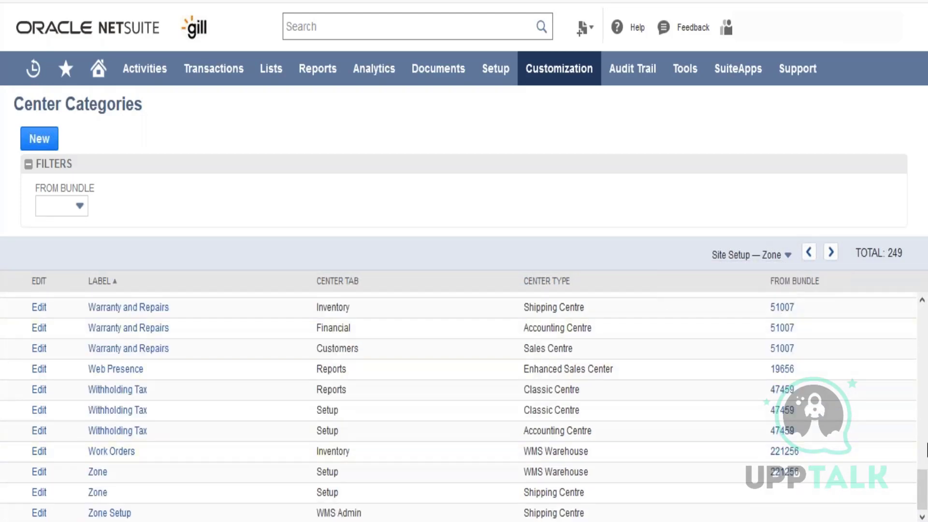
left_click_drag(923, 486, 922, 389)
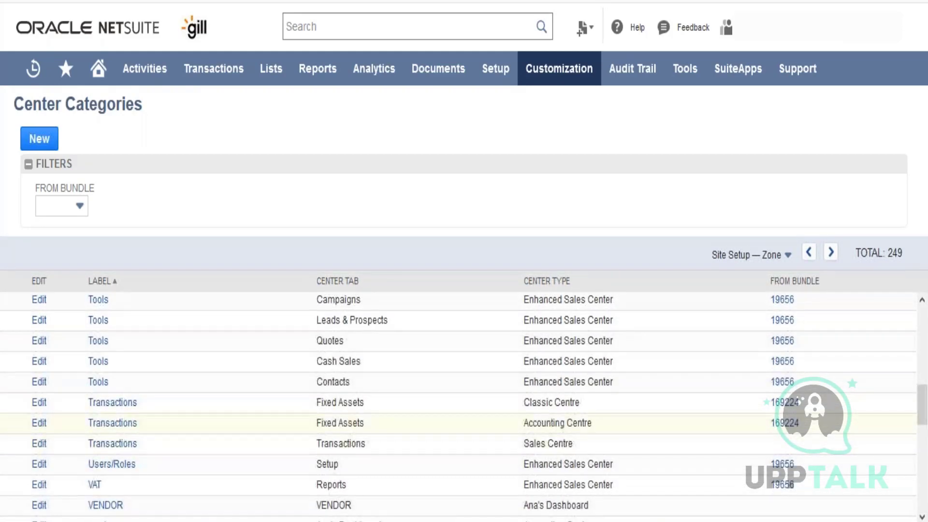
left_click(38, 443)
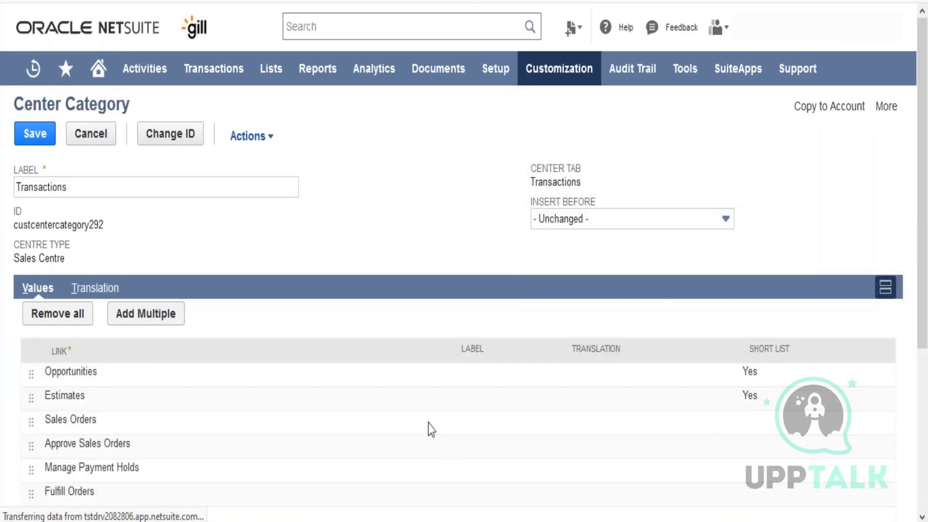
- Review the Transactions category's links, the empty row for adding a link, and its Translation and Values sections
scroll(924, 369, "down", 3)
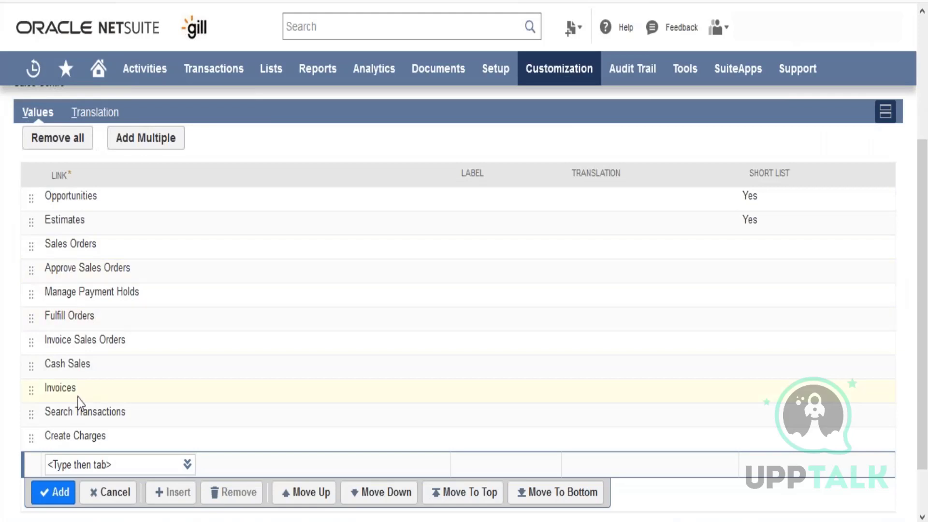
mouse_move(233, 72)
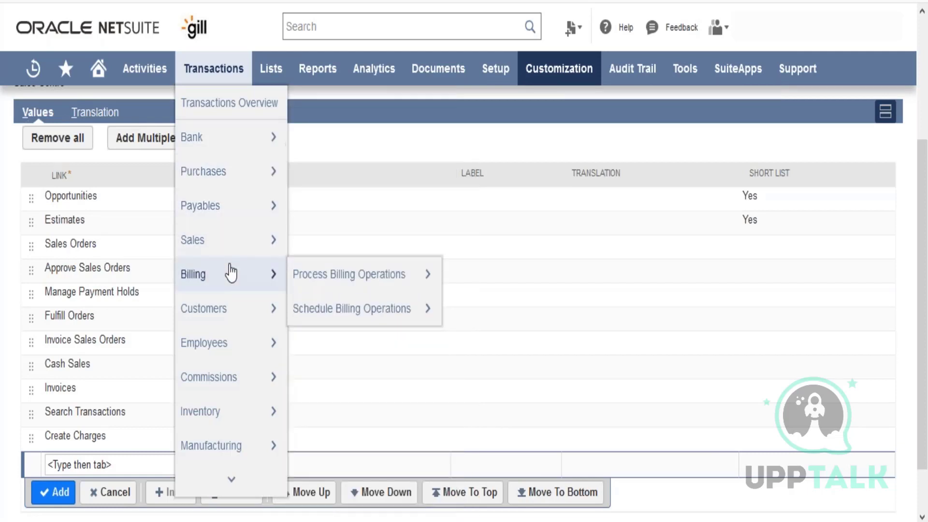
left_click(129, 467)
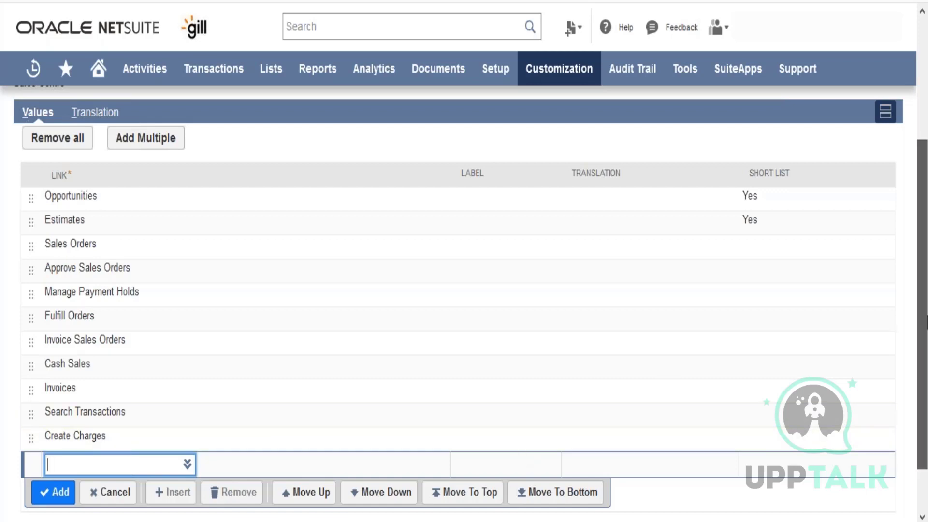
scroll(926, 353, "up", 4)
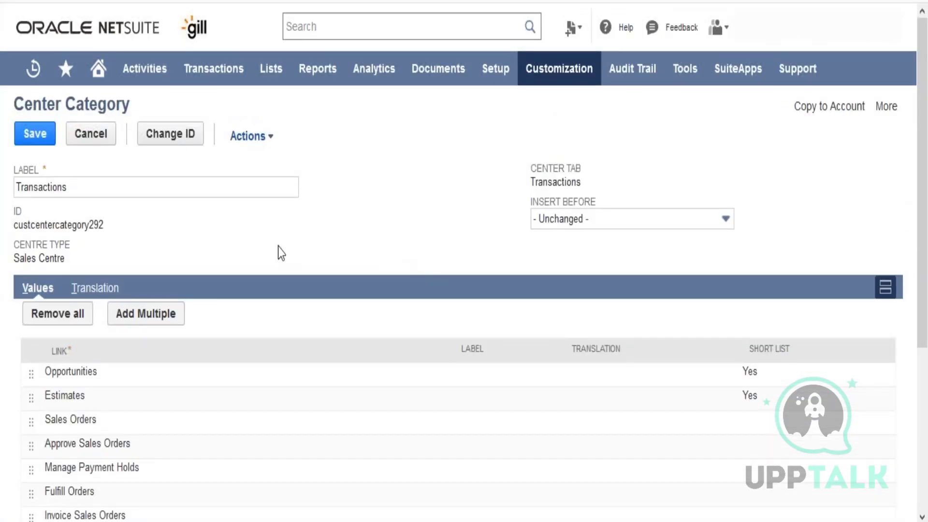
left_click(103, 290)
left_click(36, 288)
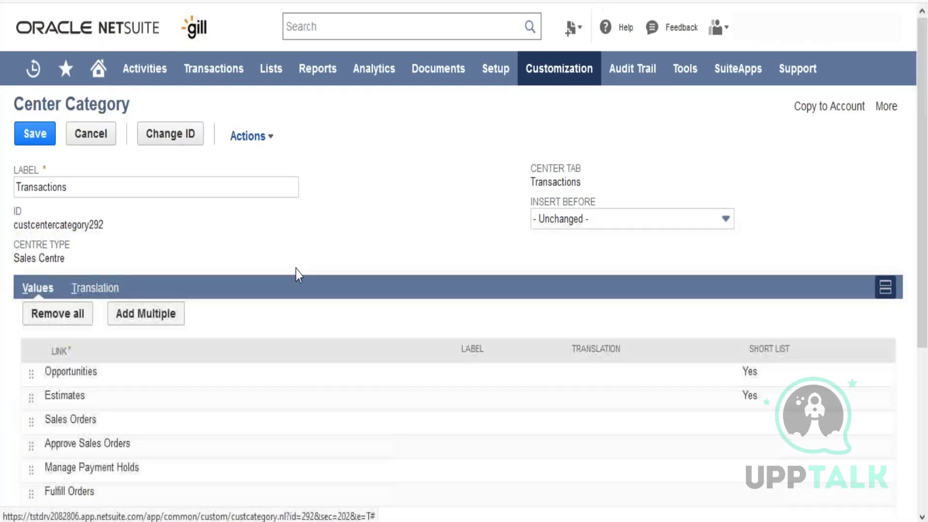
left_click_drag(927, 254, 927, 151)
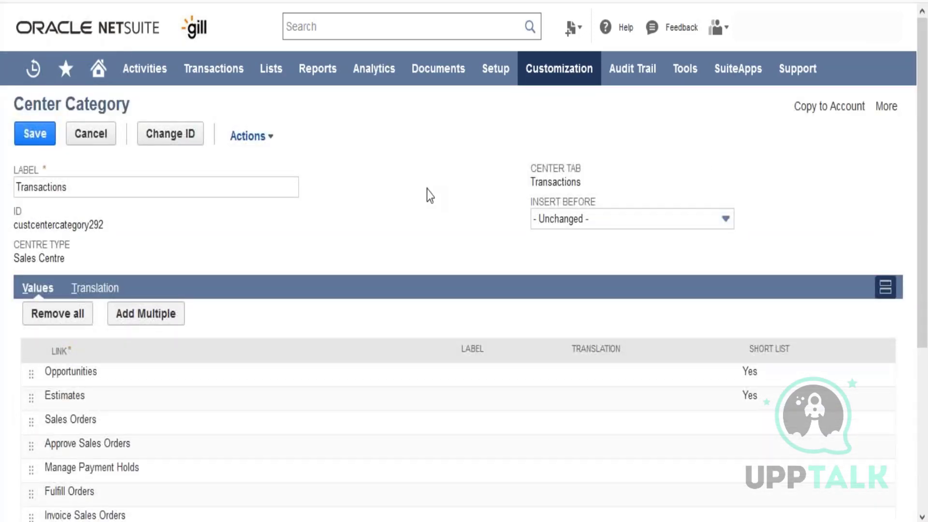
- Open the Center Links list and look through the labels and URLs of the custom links
mouse_move(563, 70)
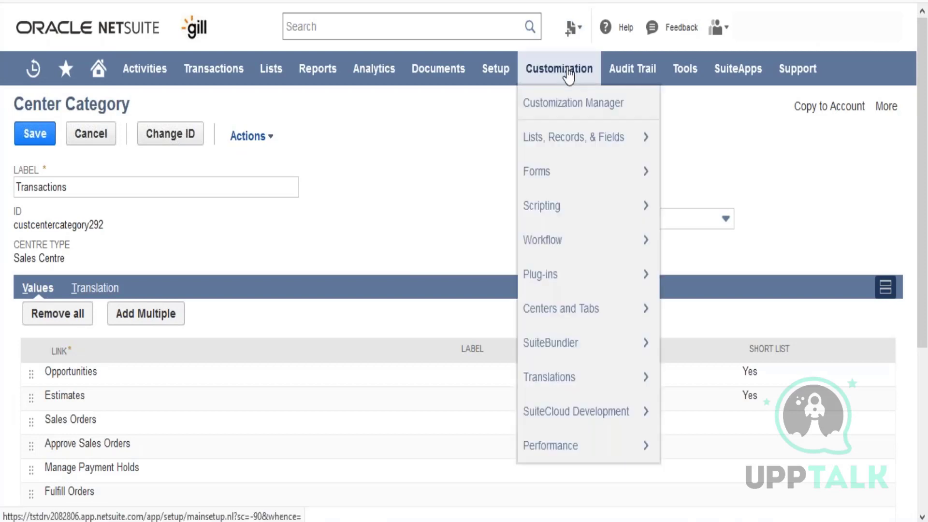
mouse_move(628, 312)
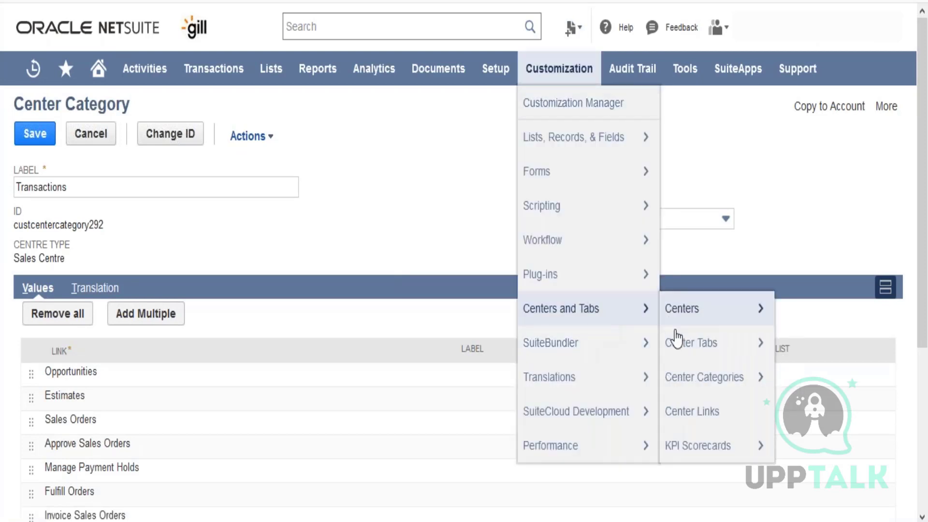
mouse_move(692, 429)
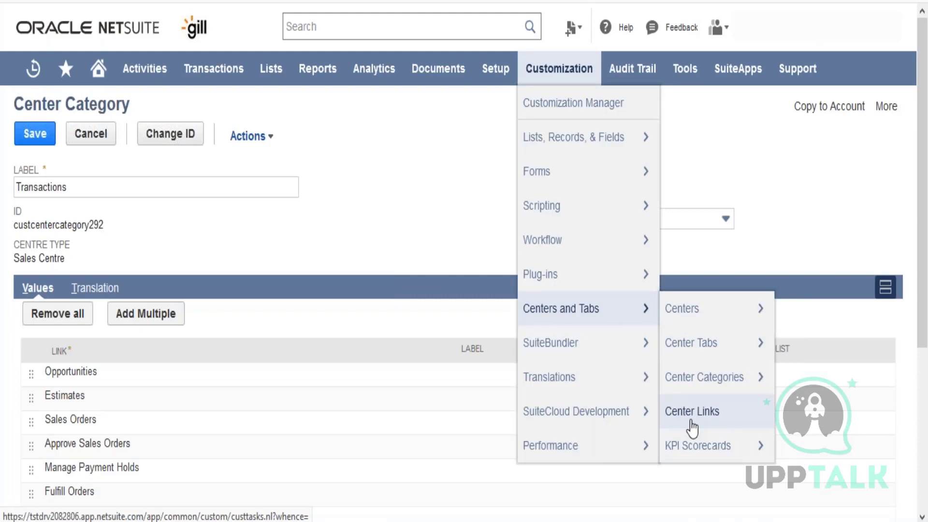
left_click(692, 421)
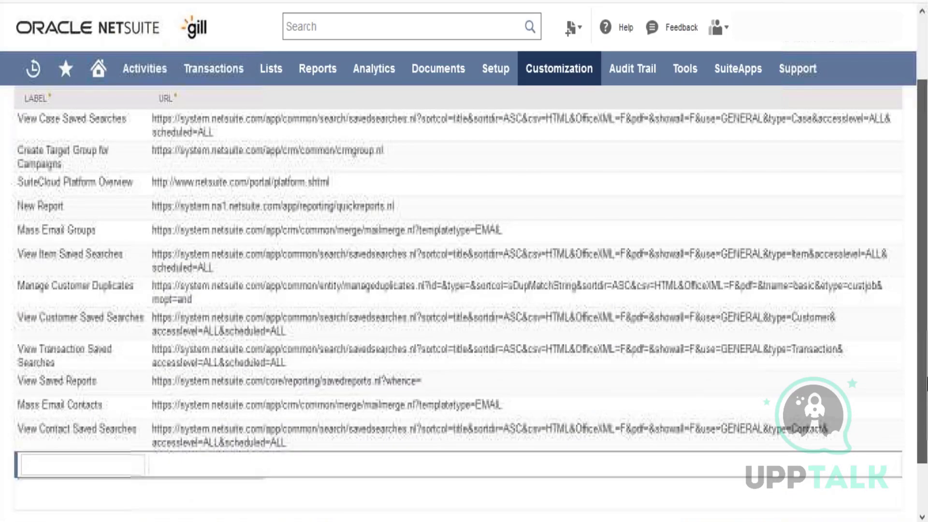
left_click_drag(926, 405, 926, 323)
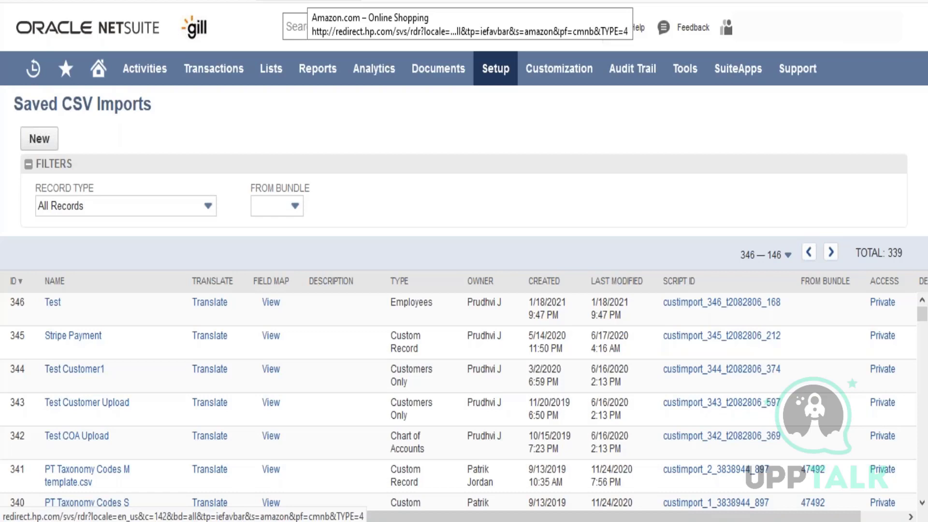
- Open the Projects list under Relationships and view the Install Solar System project
mouse_move(271, 77)
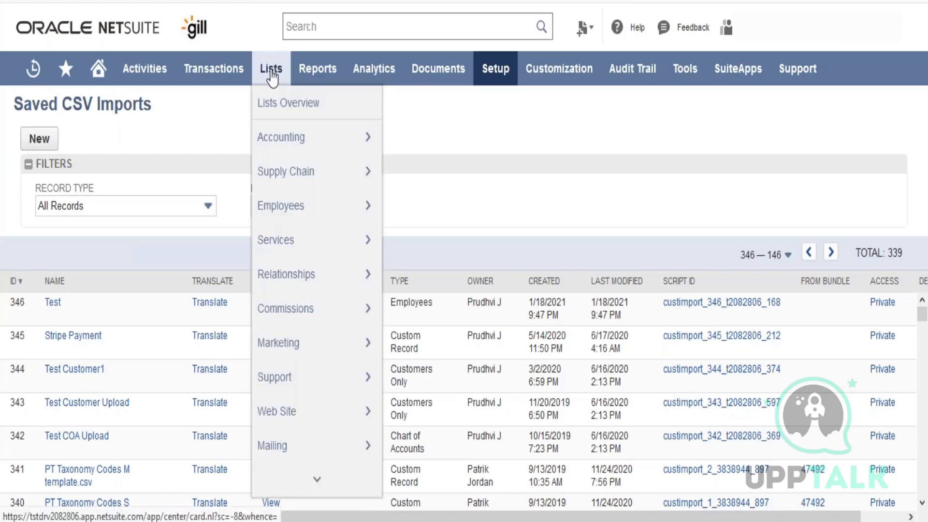
mouse_move(273, 145)
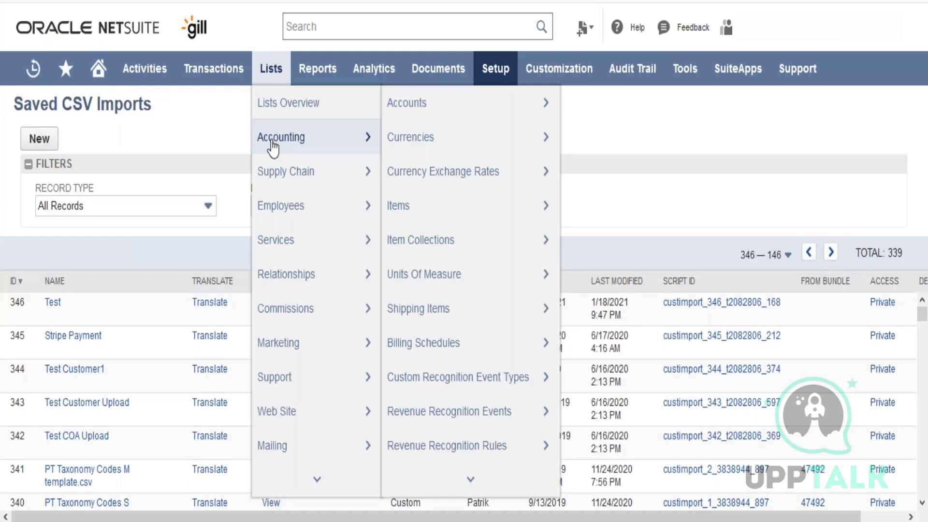
mouse_move(316, 289)
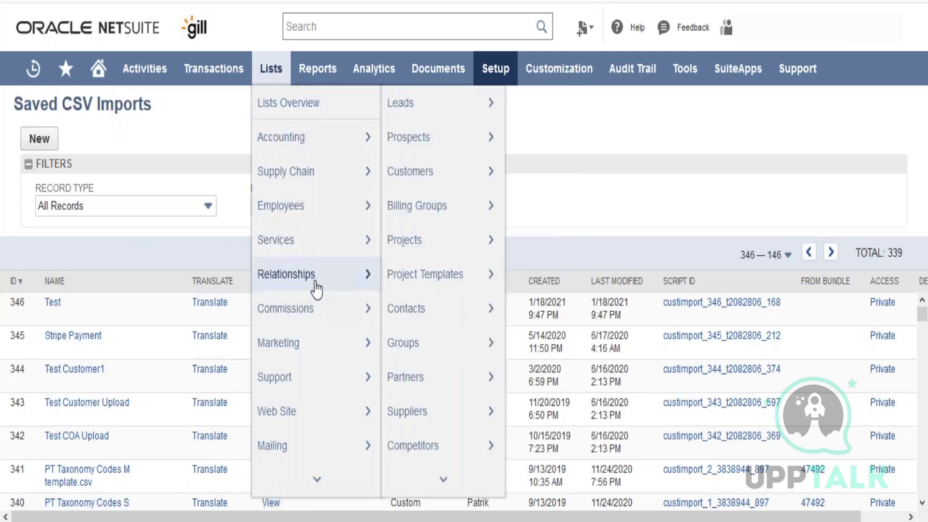
mouse_move(439, 480)
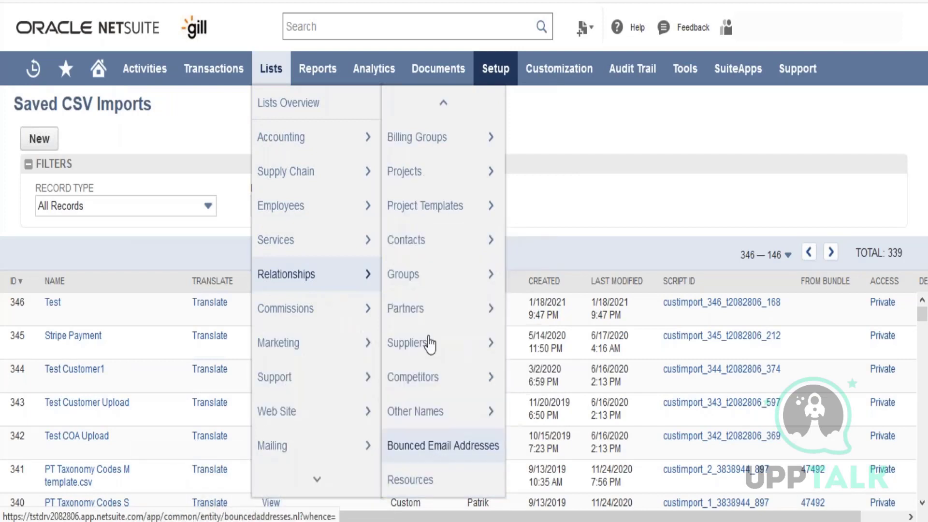
mouse_move(414, 188)
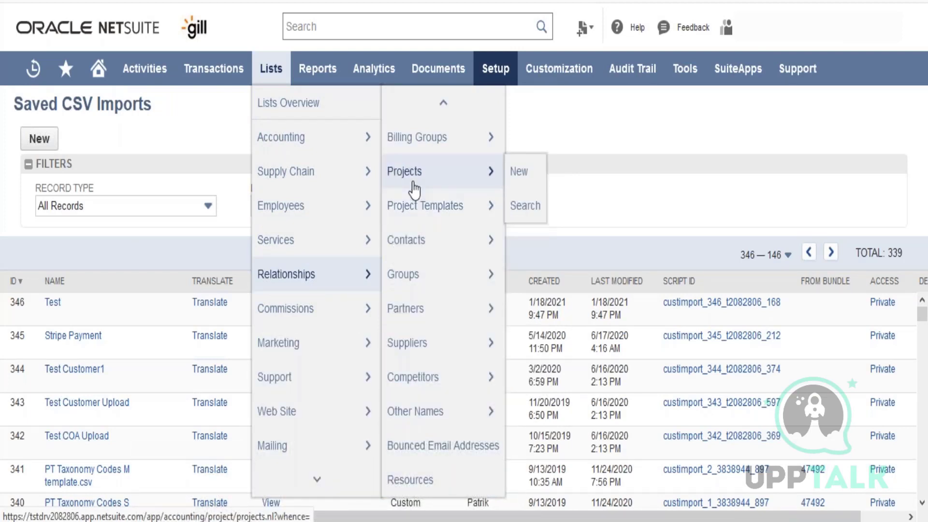
left_click(414, 189)
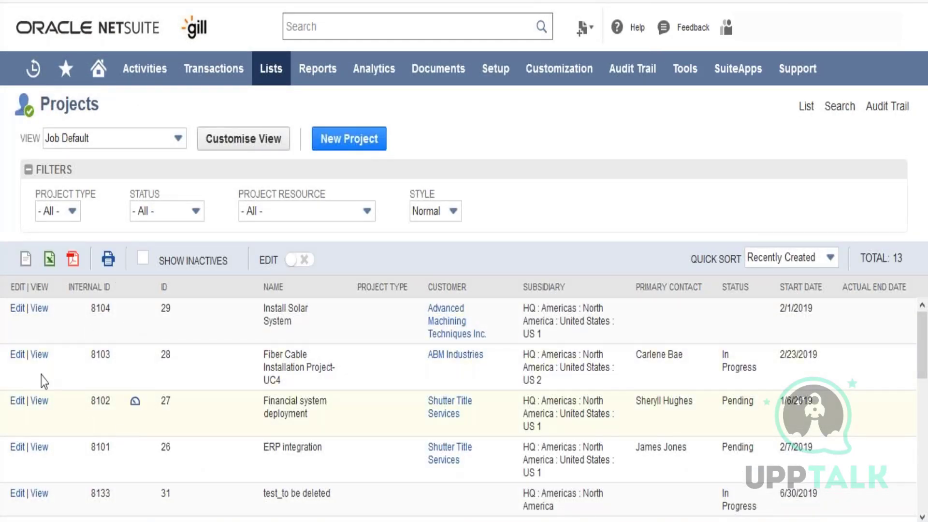
left_click(37, 311)
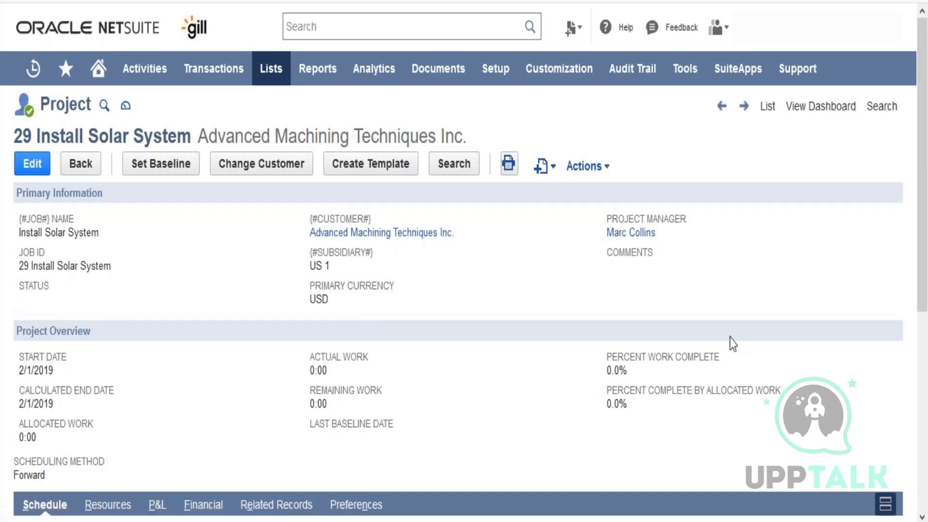
- Open the Design milestone from the project's schedule for editing and set its planned work to 100
scroll(926, 280, "down", 2)
scroll(926, 279, "down", 5)
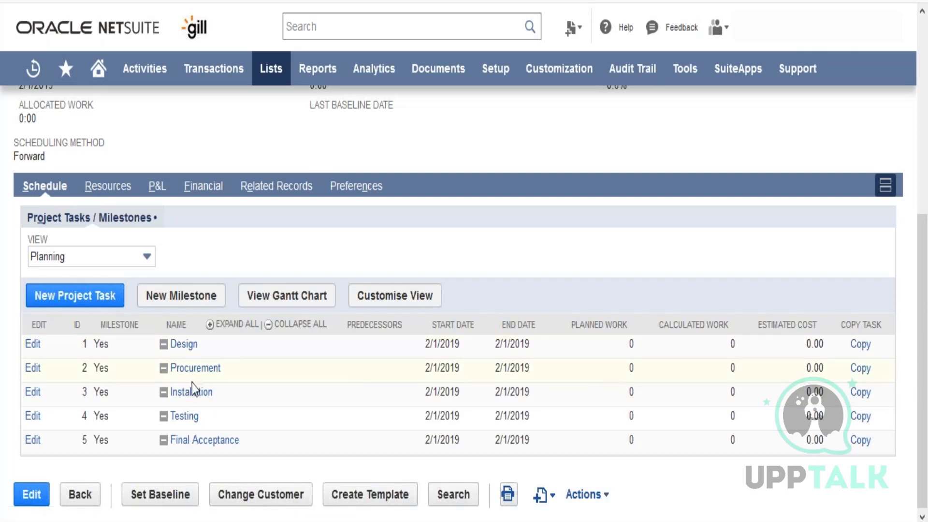
left_click(39, 344)
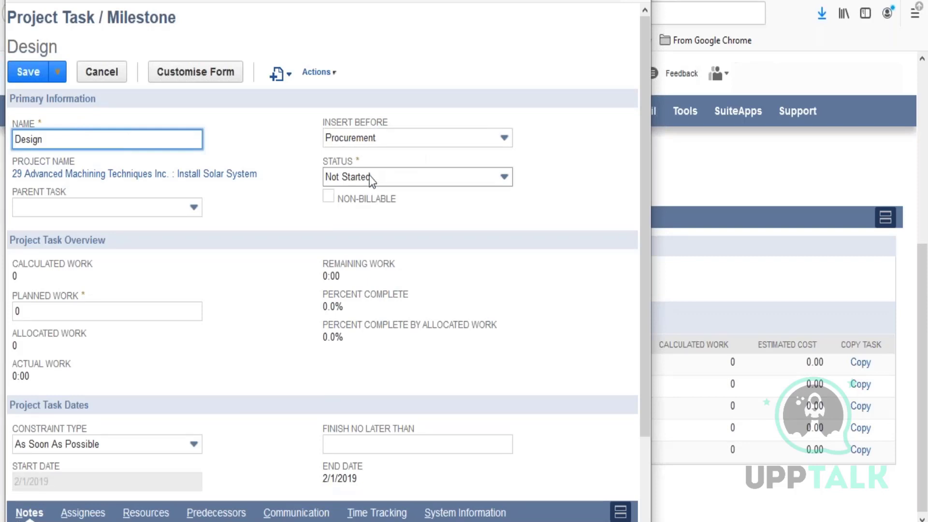
left_click(15, 312)
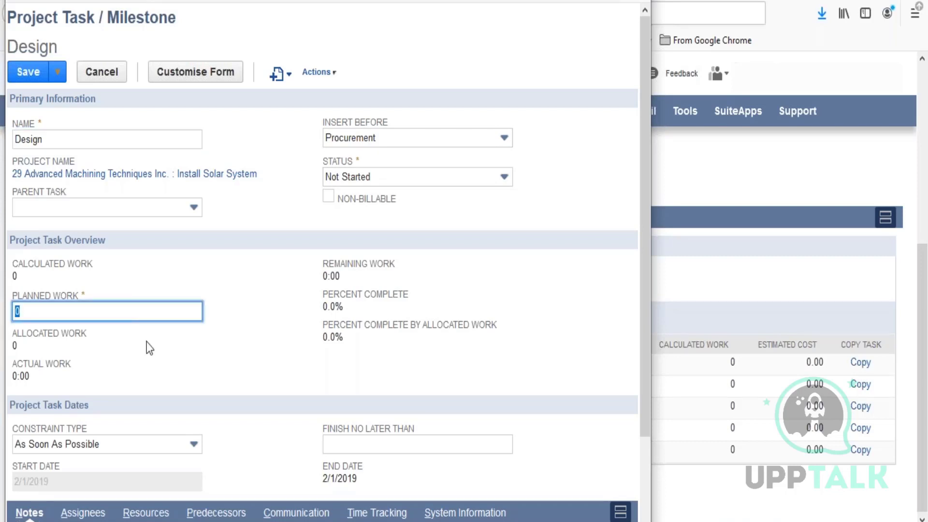
type("100")
left_click(160, 347)
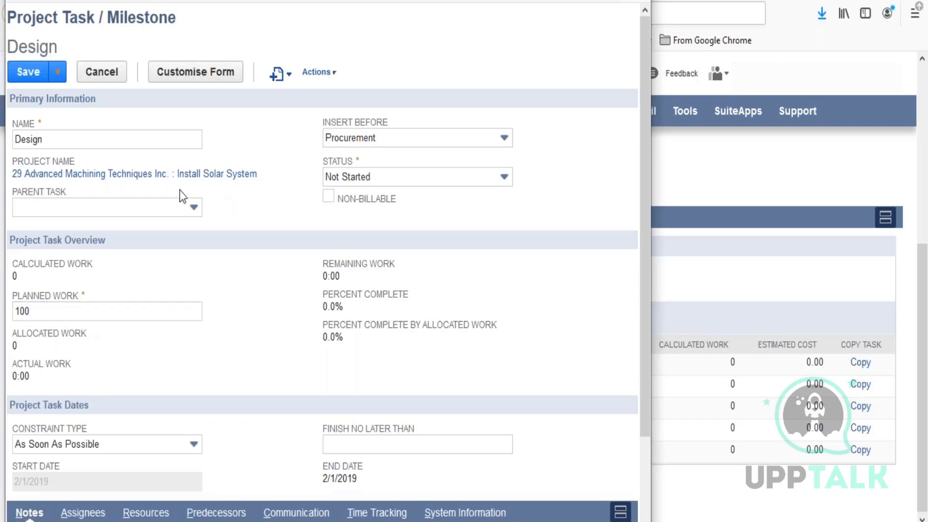
- Review the Design milestone's Assignees, Resources and Time Tracking sections, and cancel the edit without saving
left_click_drag(645, 338, 648, 409)
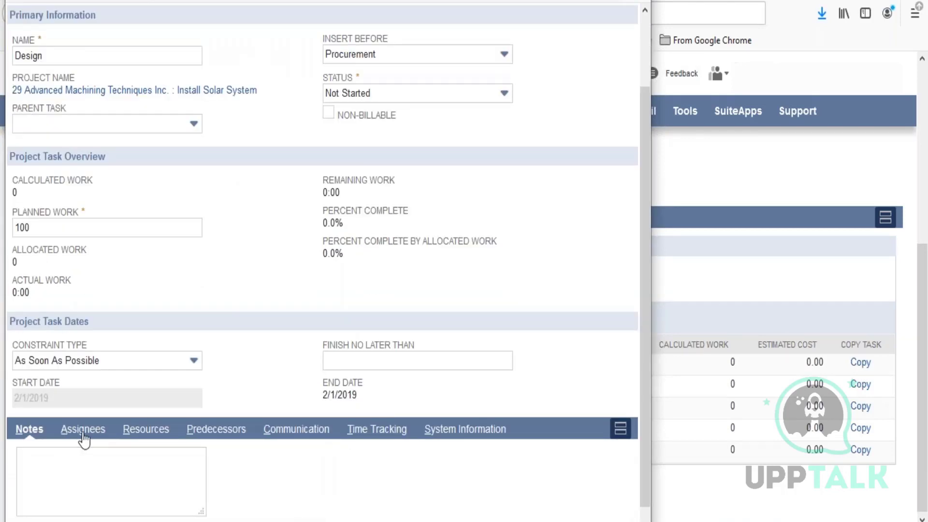
left_click(80, 431)
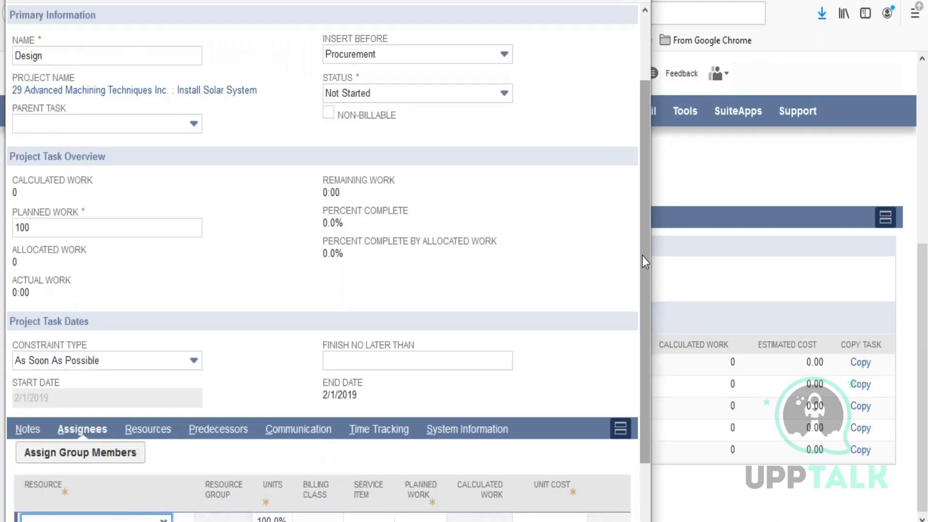
scroll(642, 256, "down", 2)
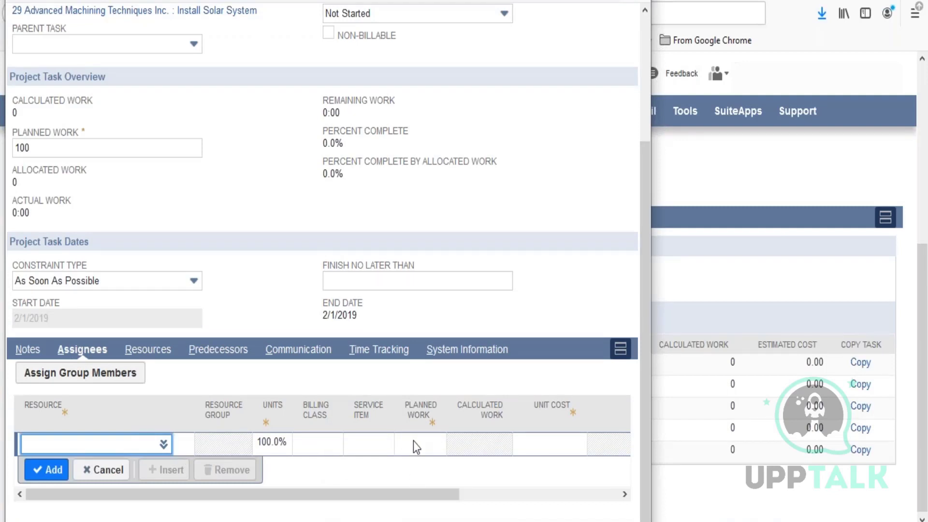
left_click(155, 357)
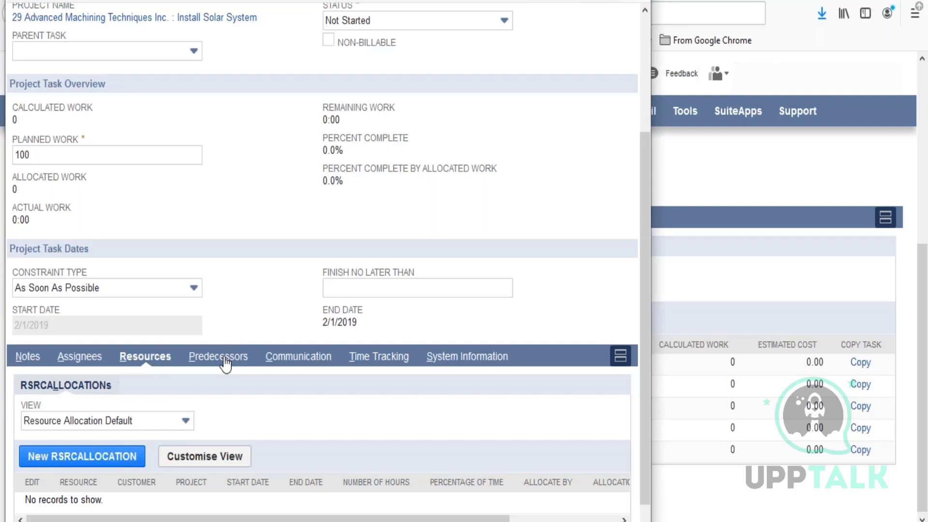
left_click(388, 357)
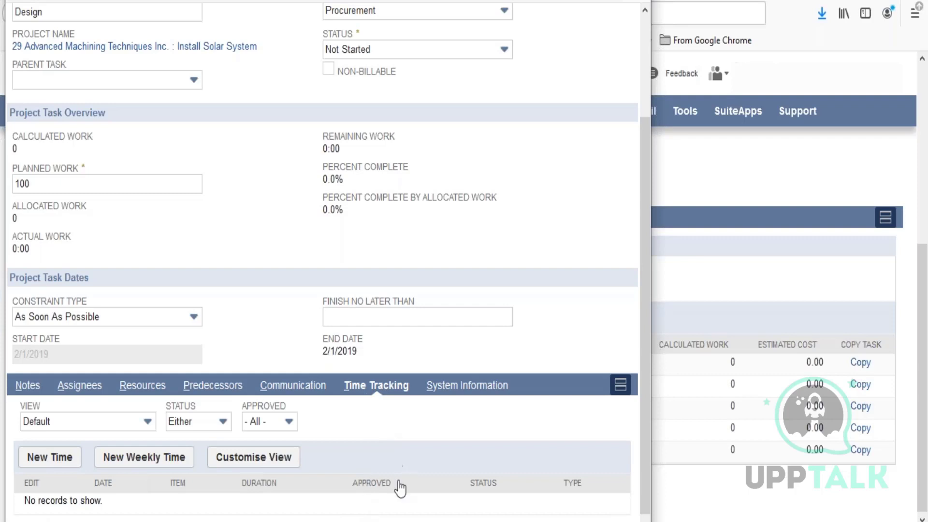
left_click_drag(640, 471, 642, 336)
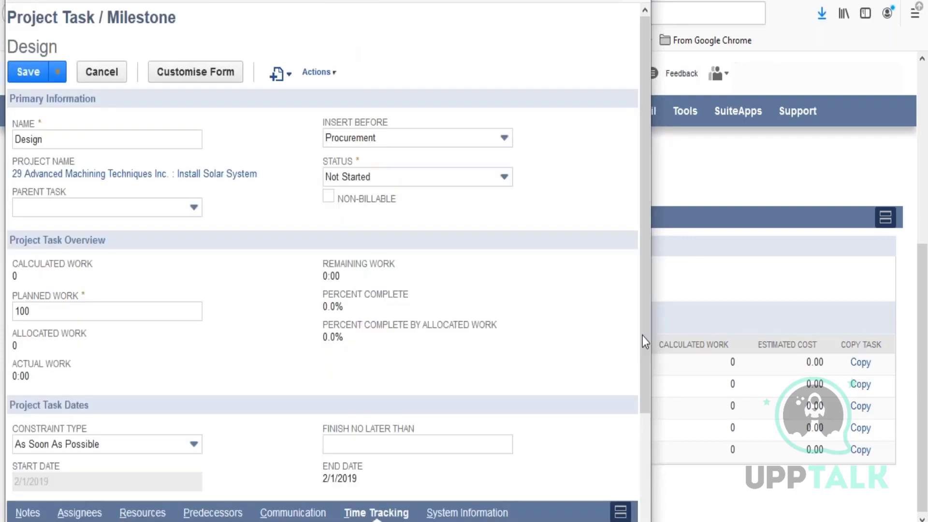
left_click(100, 73)
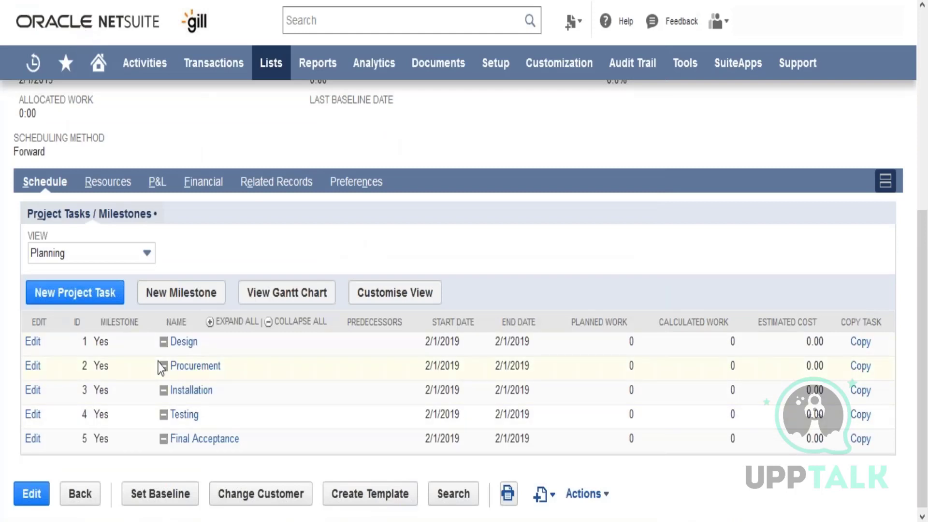
- Review the Install Solar System project's Resources, Financial and P&L sections
left_click(117, 180)
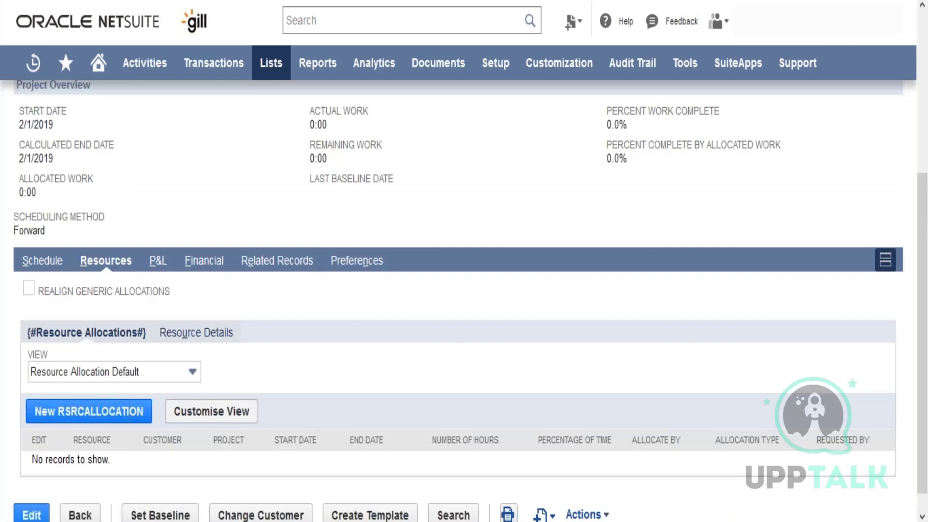
left_click(201, 273)
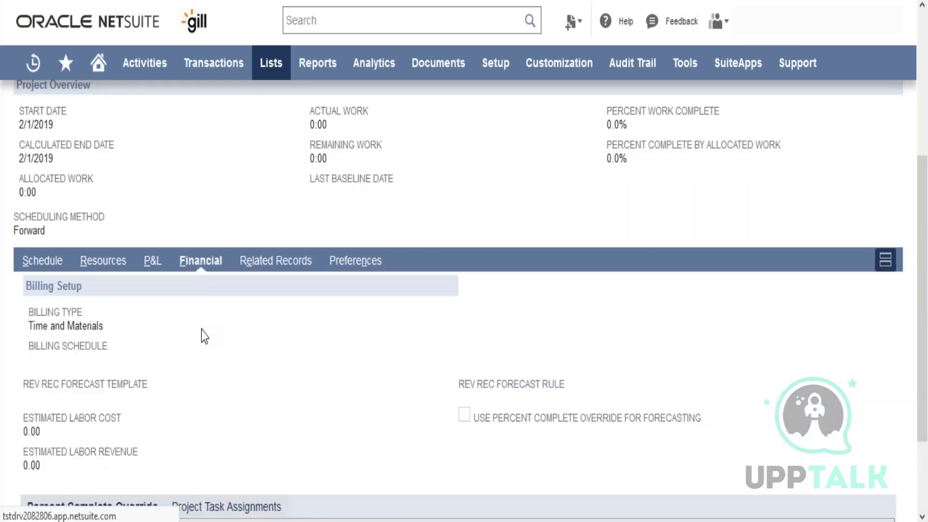
scroll(204, 336, "down", 1)
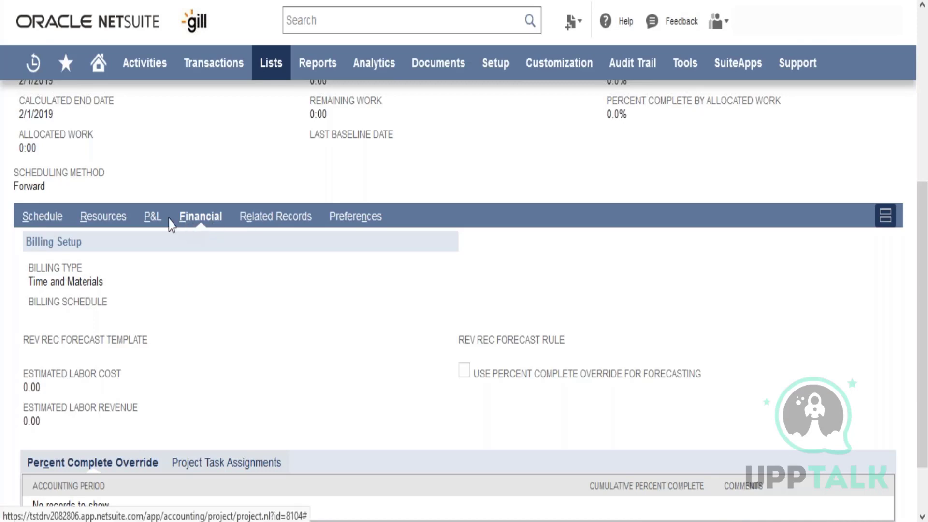
left_click(153, 225)
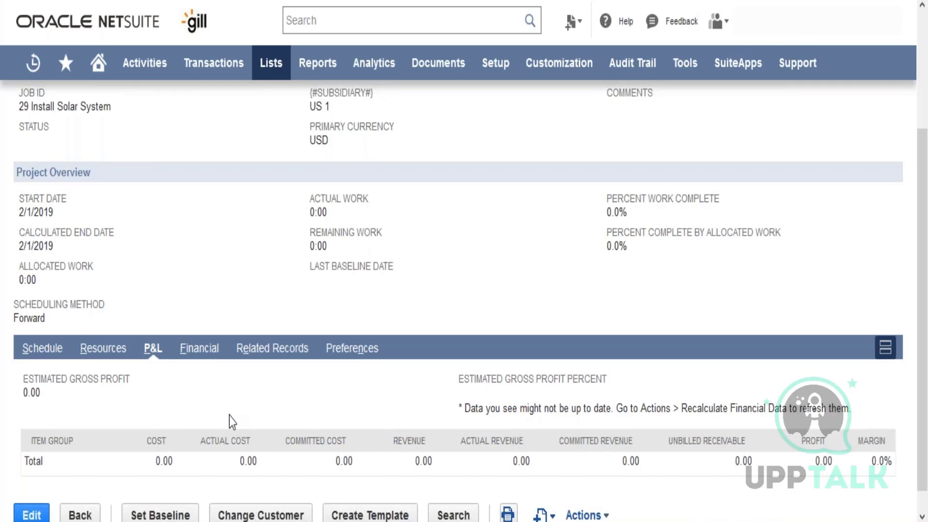
scroll(229, 416, "up", 1)
scroll(229, 416, "down", 2)
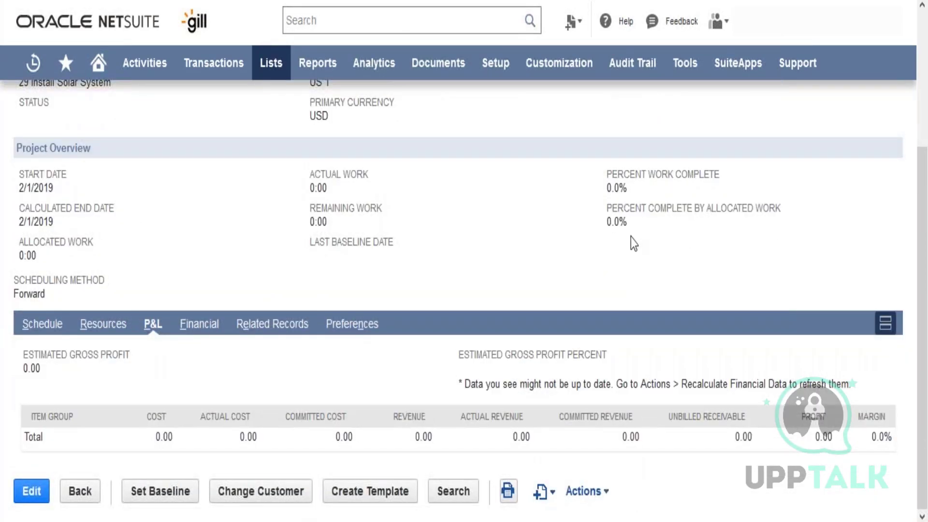
- Return to the project's Schedule section and review its milestones and the project overview
left_click(52, 332)
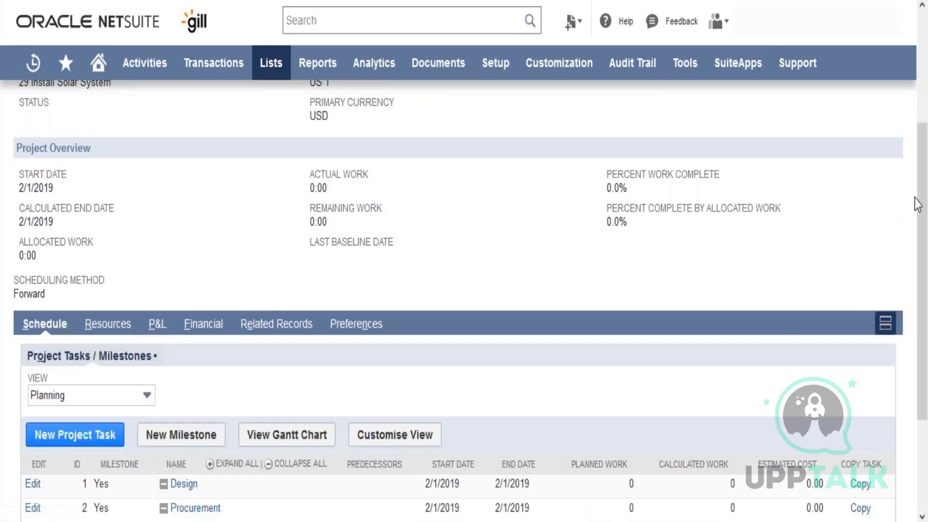
scroll(670, 280, "down", 2)
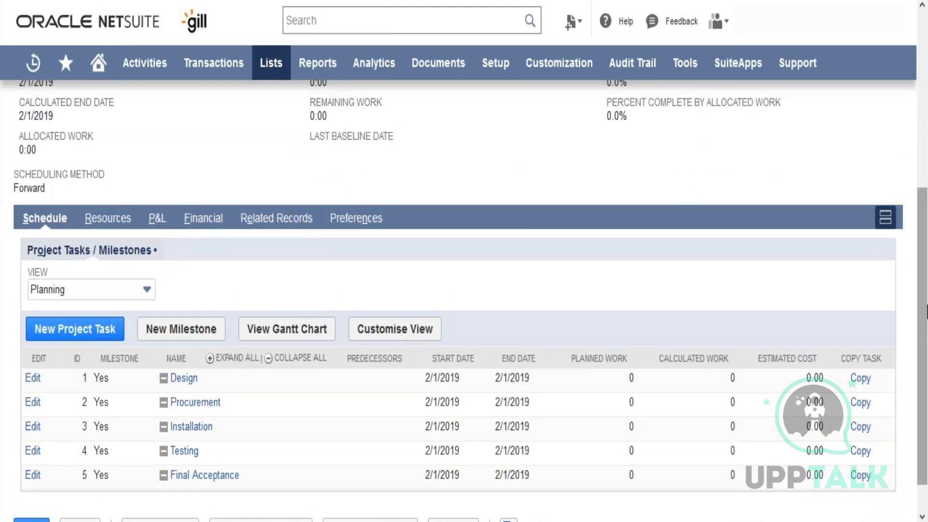
scroll(926, 295, "up", 2)
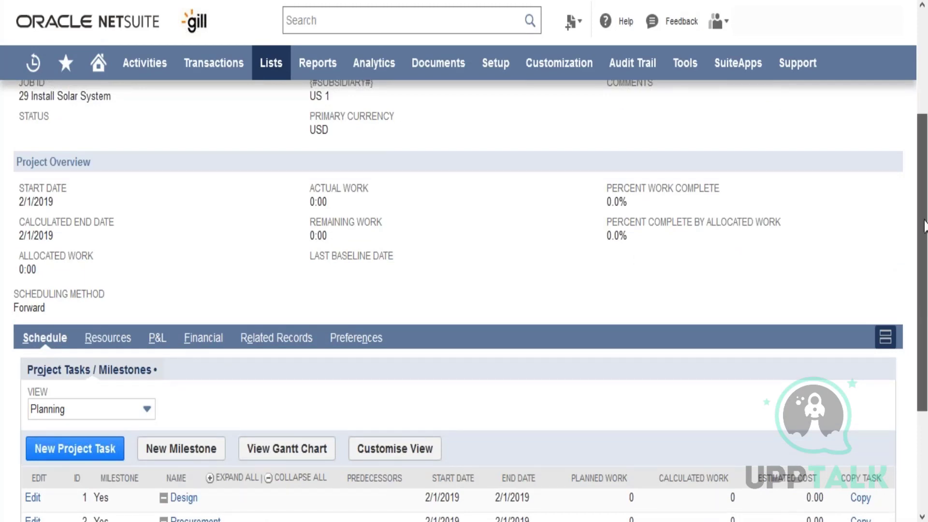
scroll(924, 307, "up", 3)
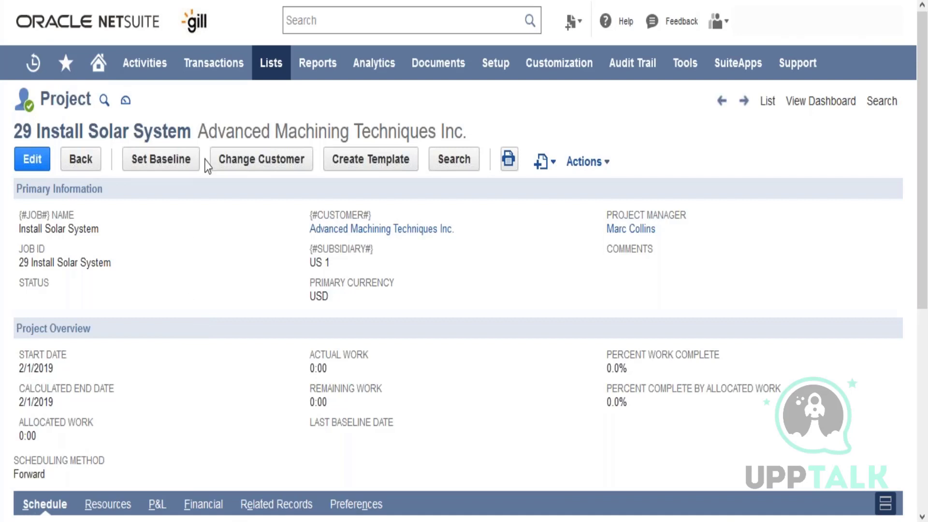
- Look through the Bank, Manufacturing and Financial transaction types, including Write Cheques and Make Journal Entries
mouse_move(214, 63)
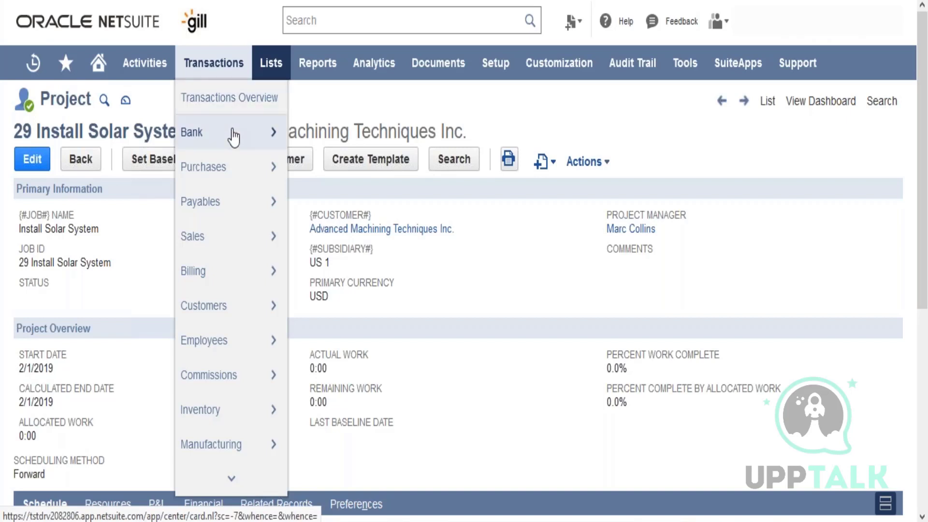
mouse_move(234, 137)
mouse_move(329, 101)
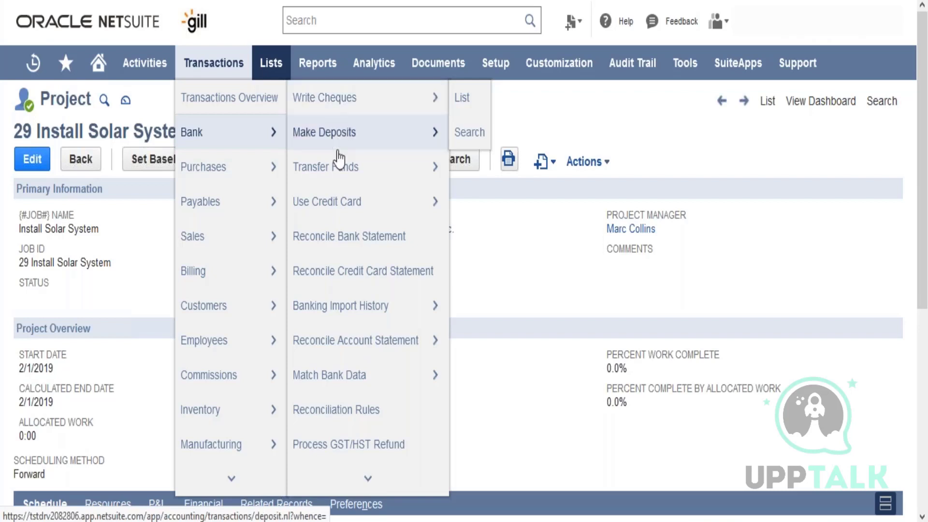
mouse_move(337, 170)
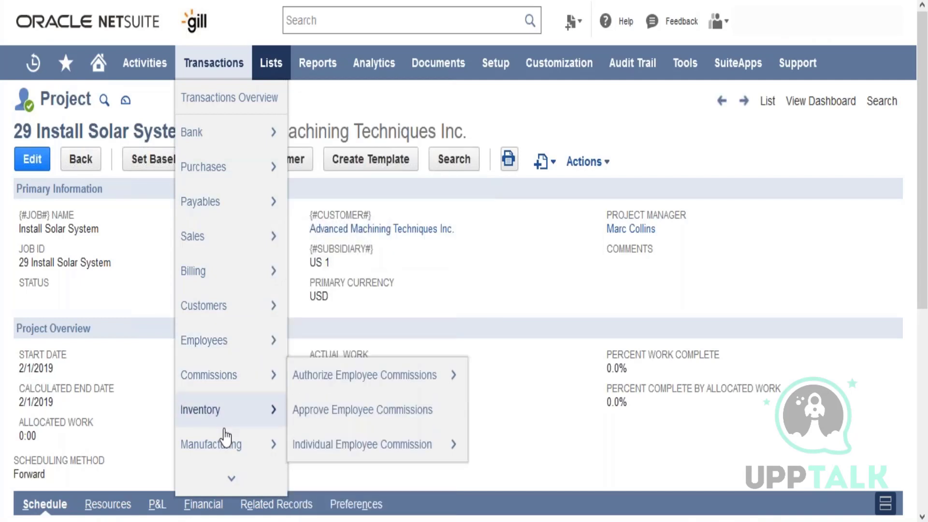
mouse_move(223, 440)
mouse_move(227, 477)
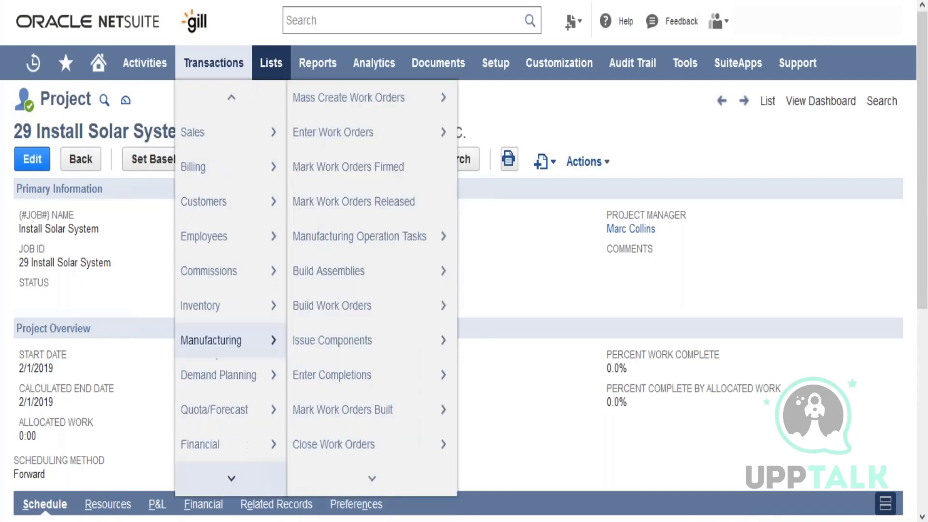
mouse_move(237, 423)
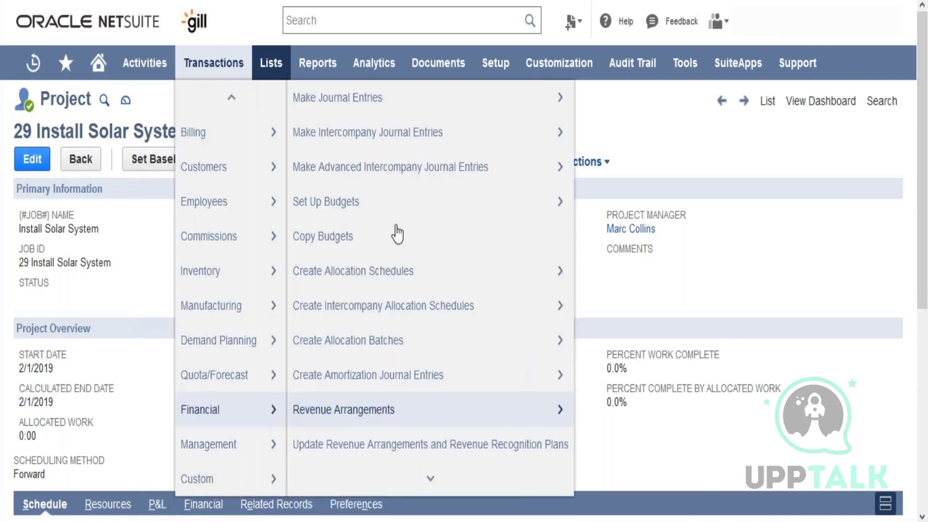
mouse_move(373, 111)
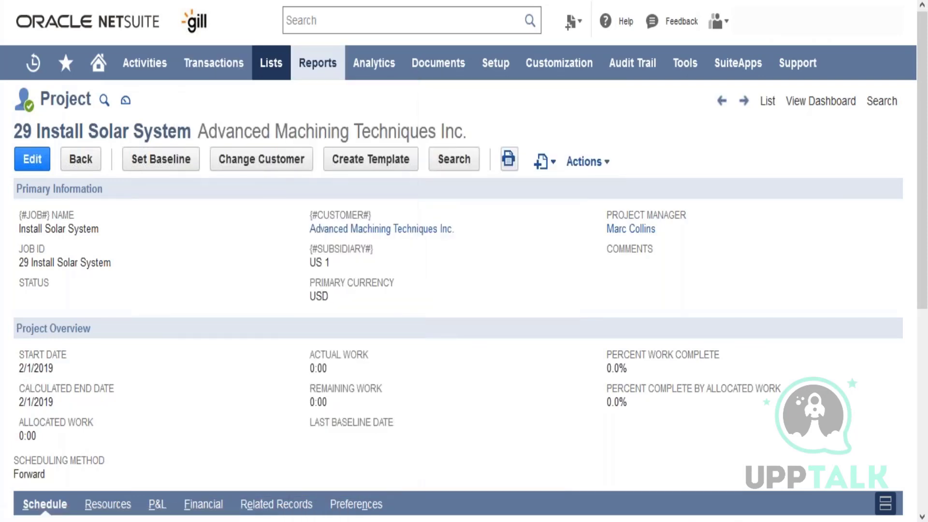
- Switch to the new Cheque form and select the individual payee by name
key("ctrl+Tab")
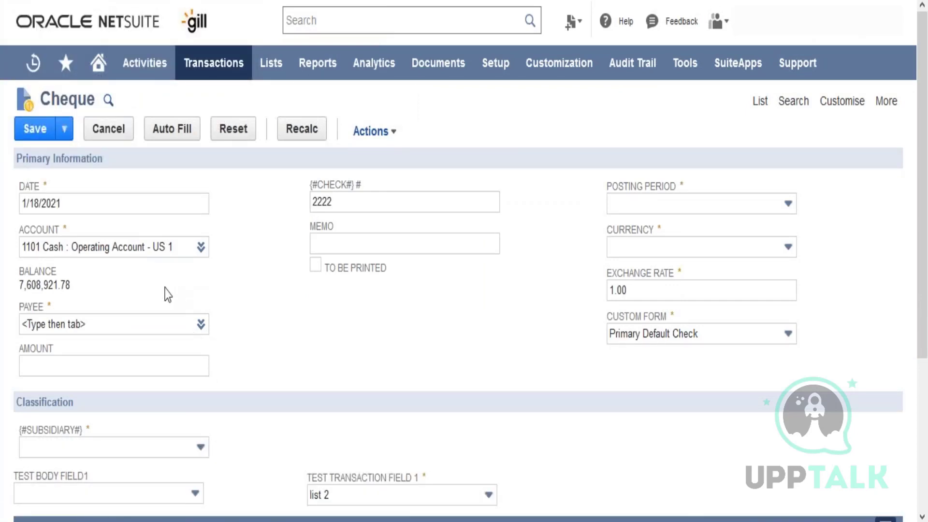
left_click(155, 323)
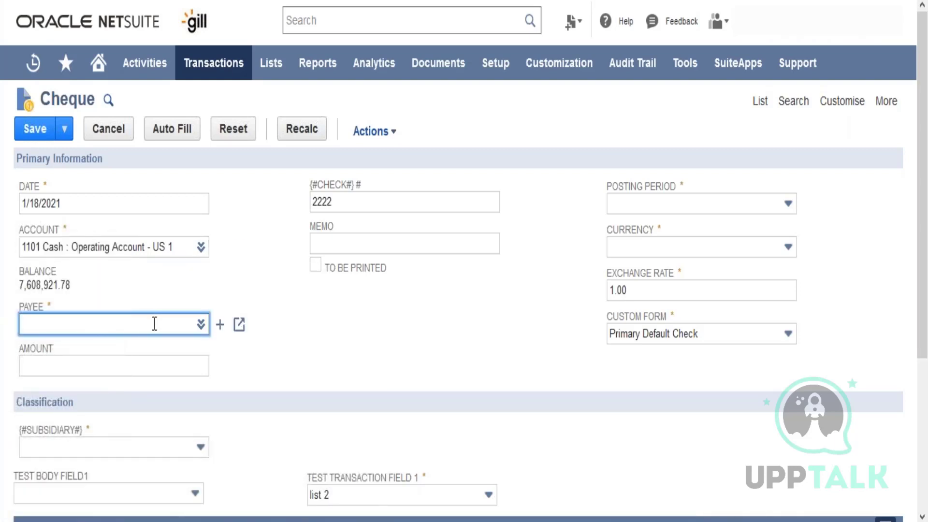
type("pru")
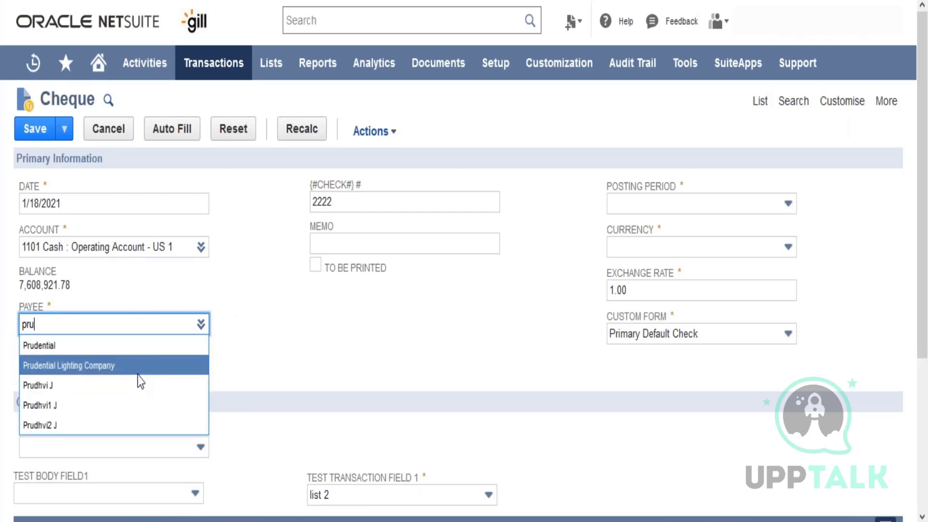
left_click(139, 395)
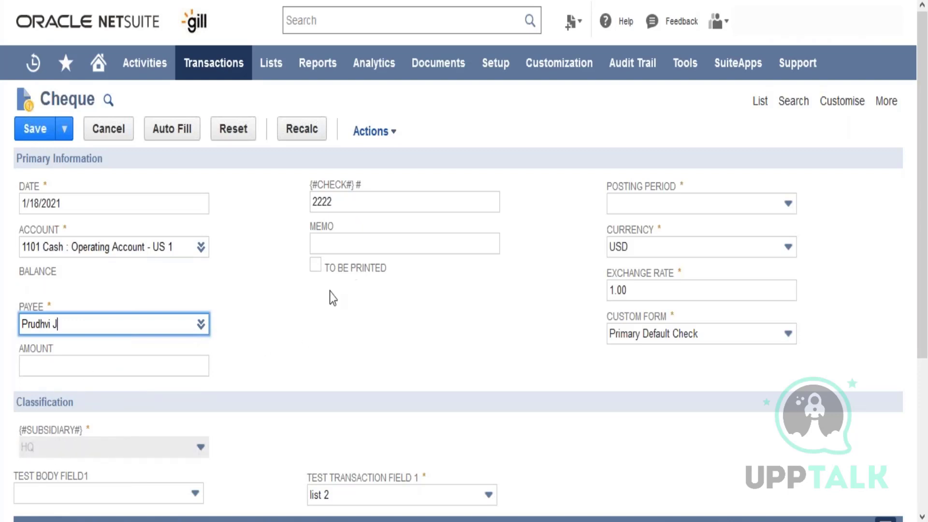
scroll(925, 169, "down", 3)
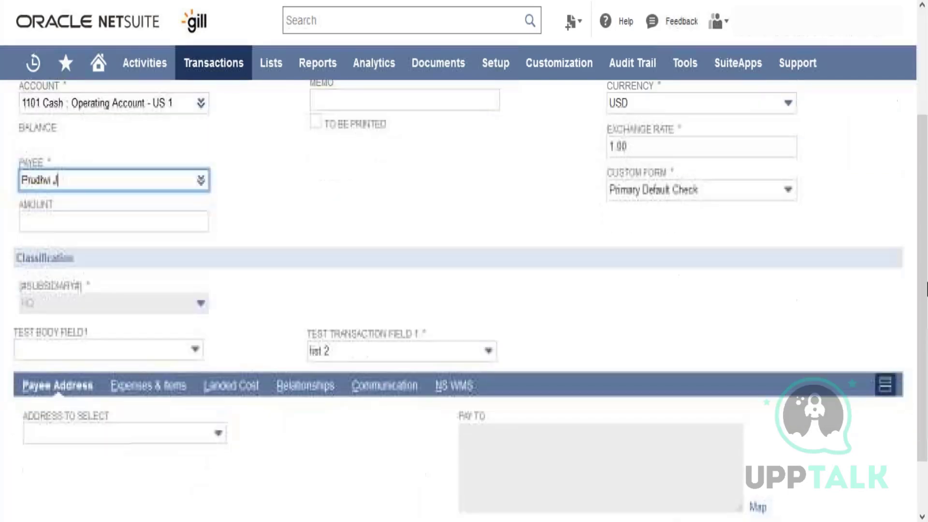
left_click(158, 372)
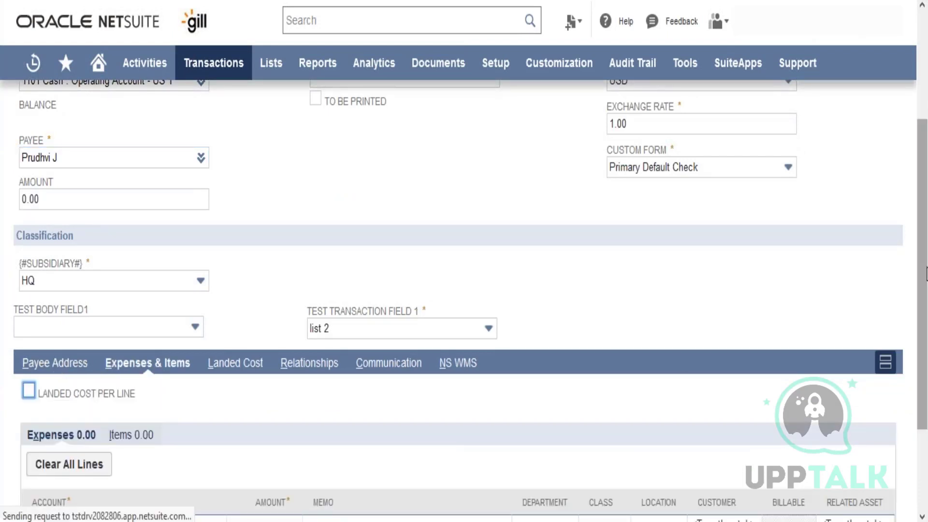
scroll(925, 273, "down", 3)
left_click(120, 404)
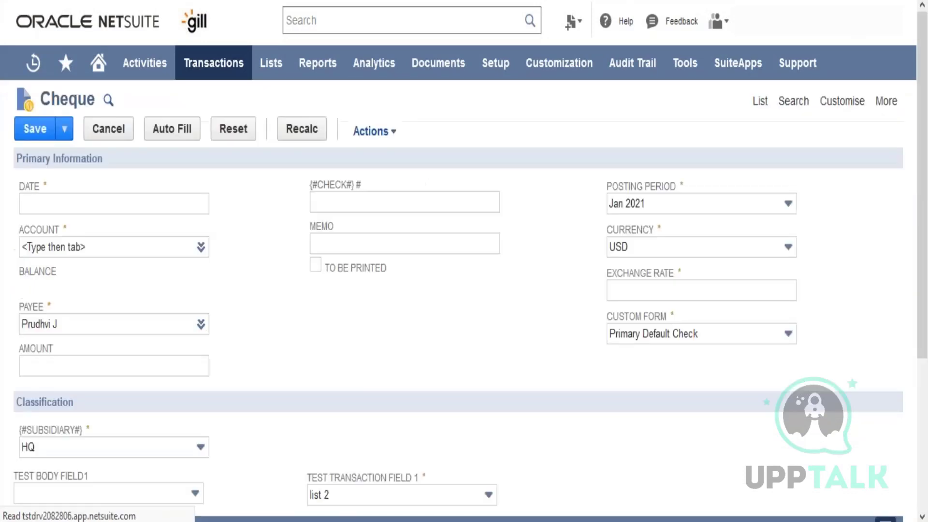
- Add an expense line to the cheque using the Advances Paid account with an amount of 1000
scroll(926, 290, "down", 5)
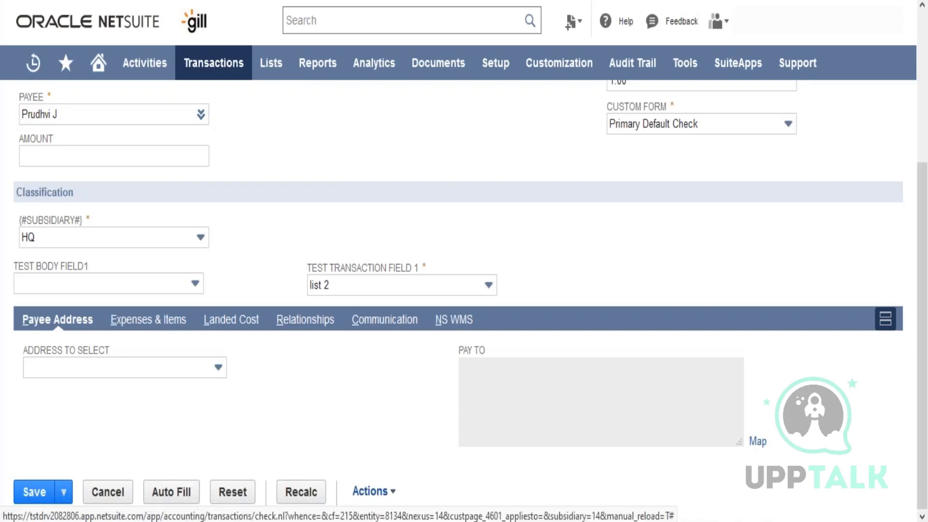
left_click(149, 320)
left_click_drag(927, 315, 927, 365)
left_click(142, 400)
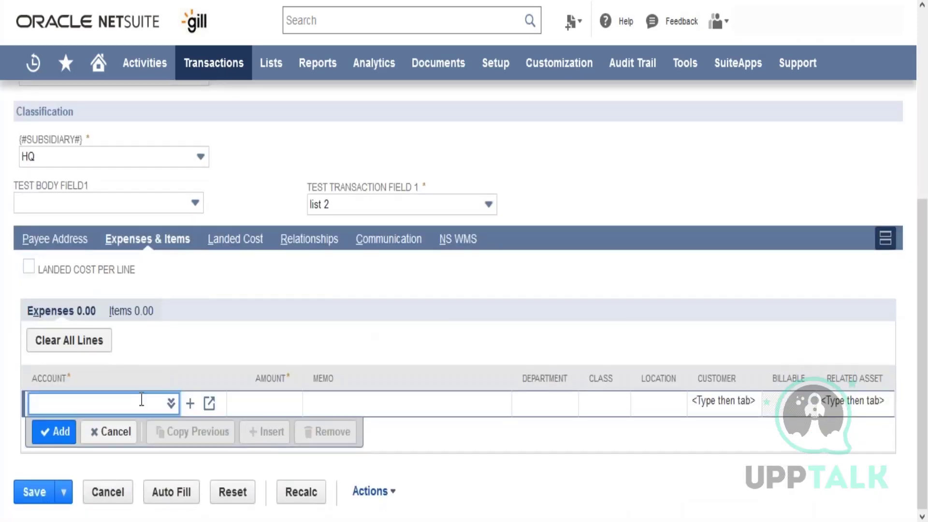
type("advance")
key("Tab")
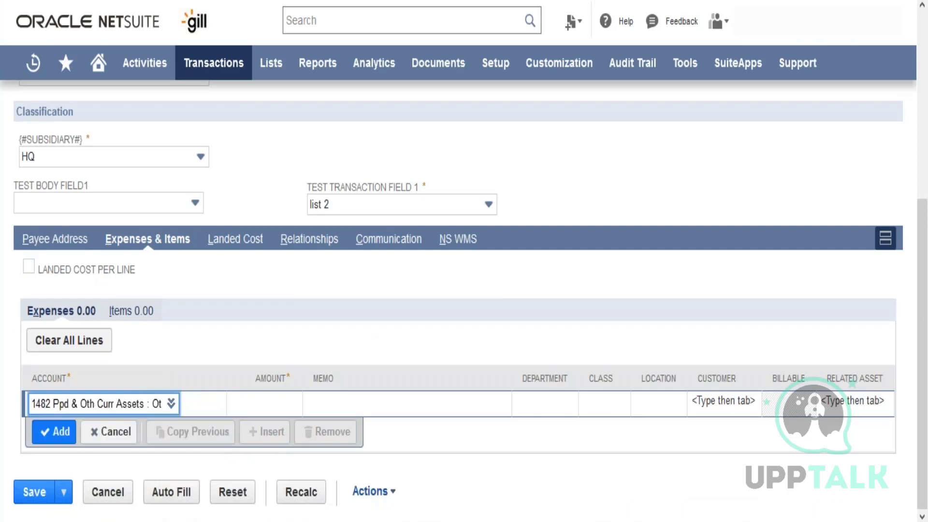
left_click(274, 408)
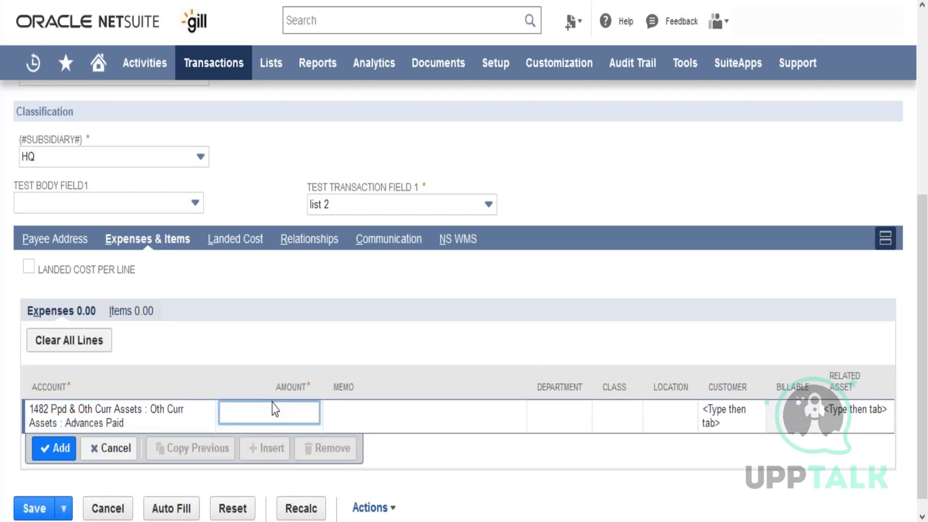
type("1000")
left_click(53, 452)
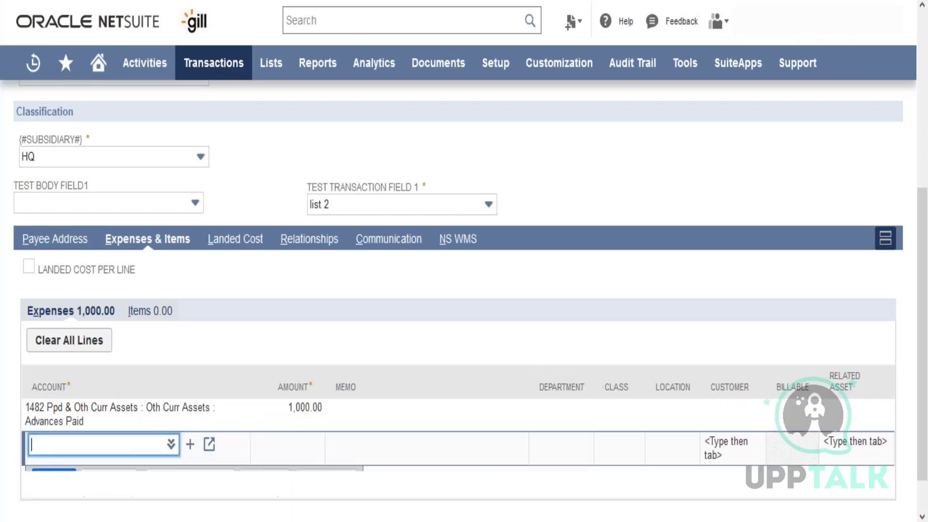
- Try to save the cheque with the bank account in its primary information left blank
left_click_drag(924, 353, 922, 399)
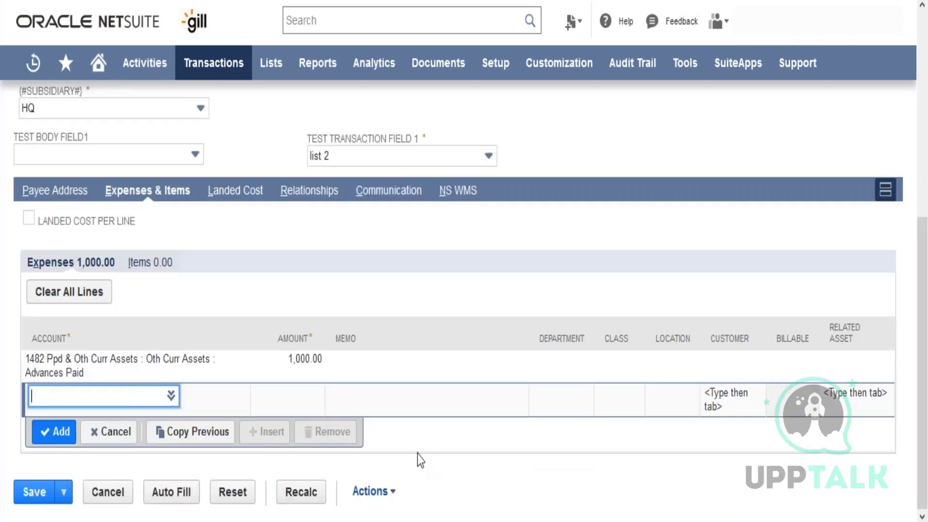
left_click(44, 495)
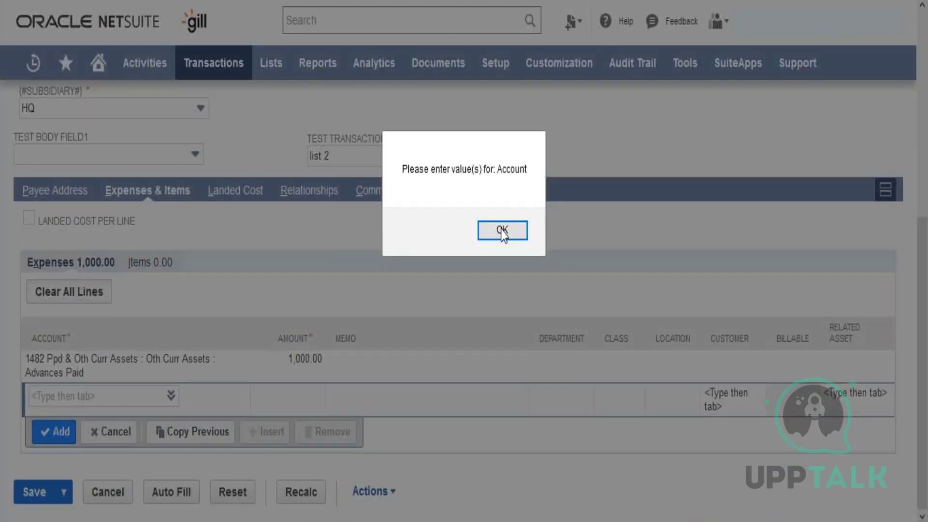
left_click(503, 230)
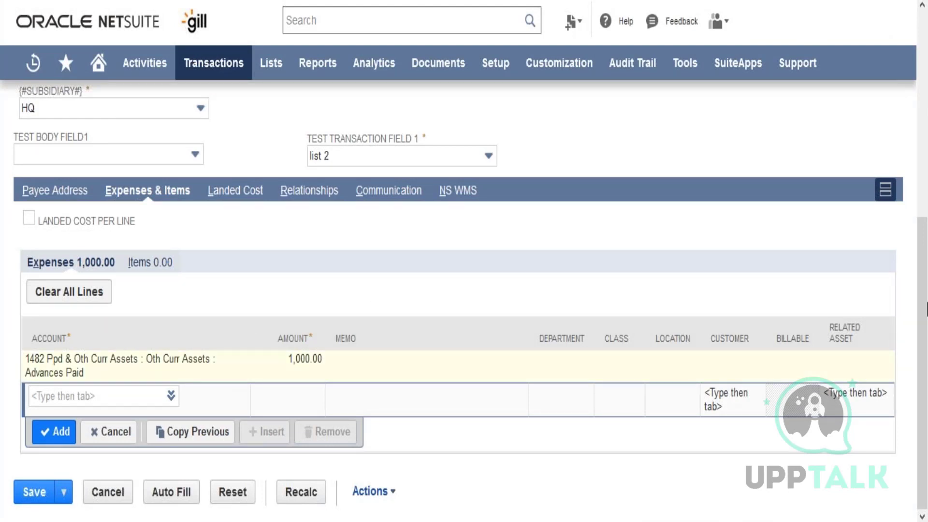
left_click(926, 168)
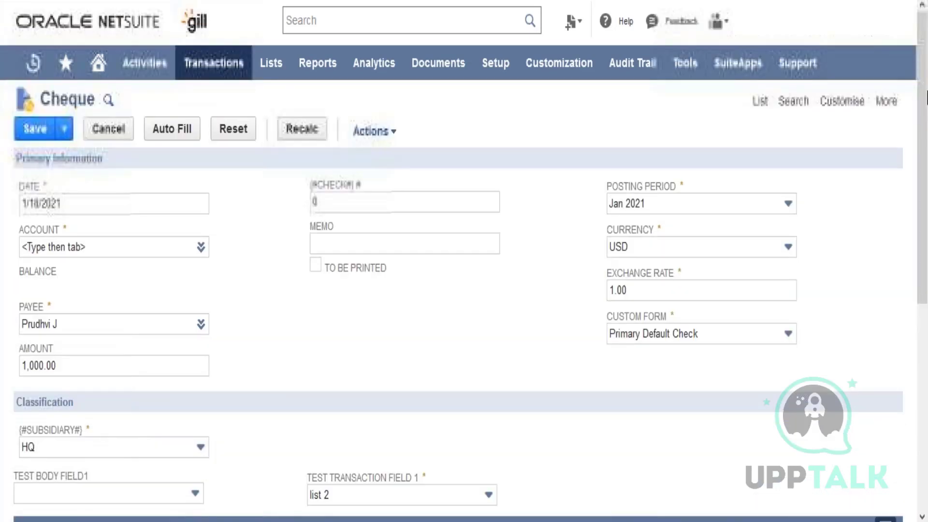
left_click(44, 135)
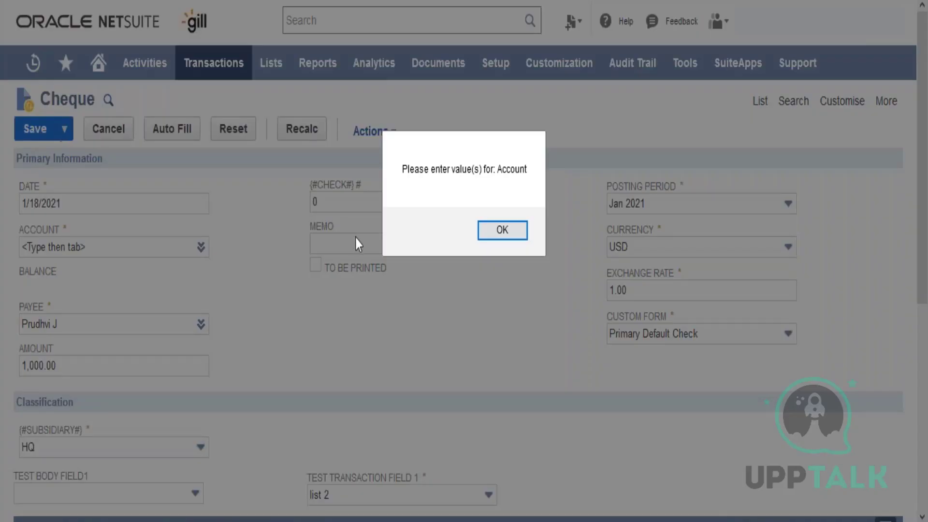
left_click(507, 230)
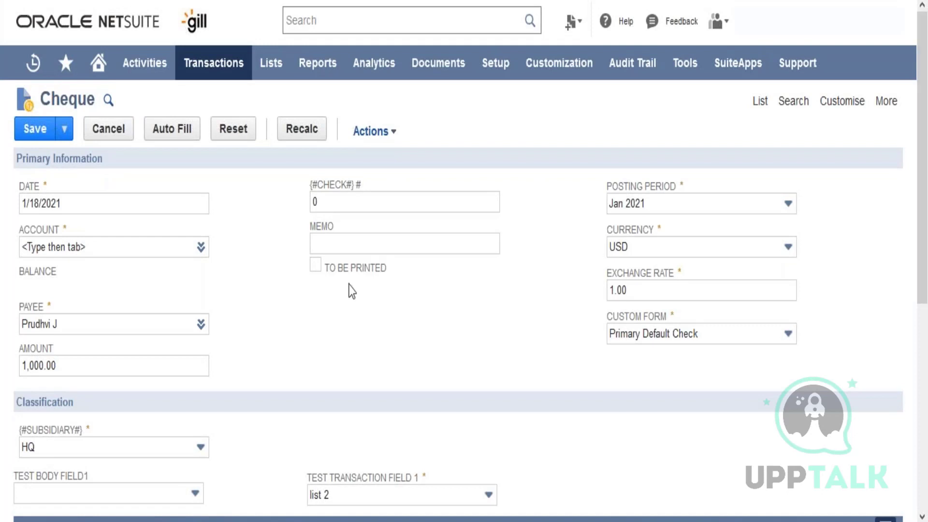
- Set the cheque's bank account to Test Banks and save the cheque
left_click(146, 250)
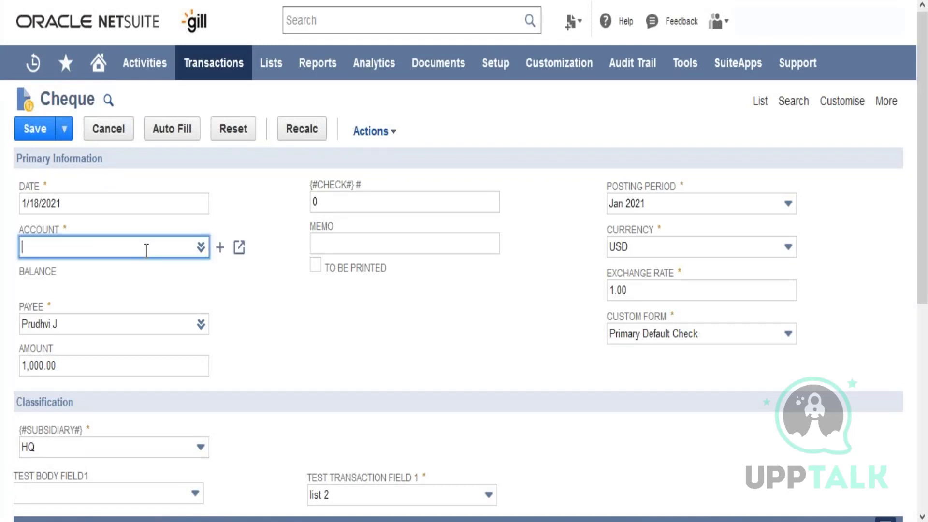
left_click(200, 248)
left_click(189, 269)
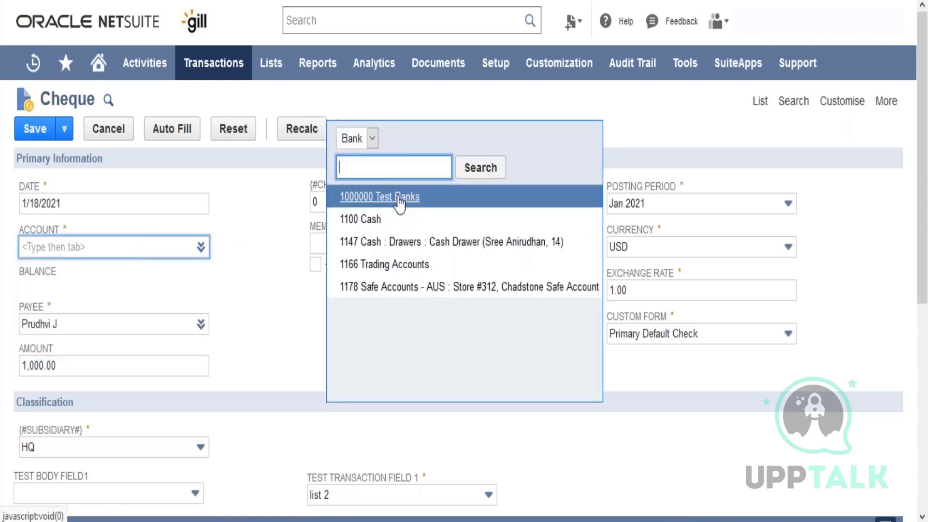
left_click(382, 197)
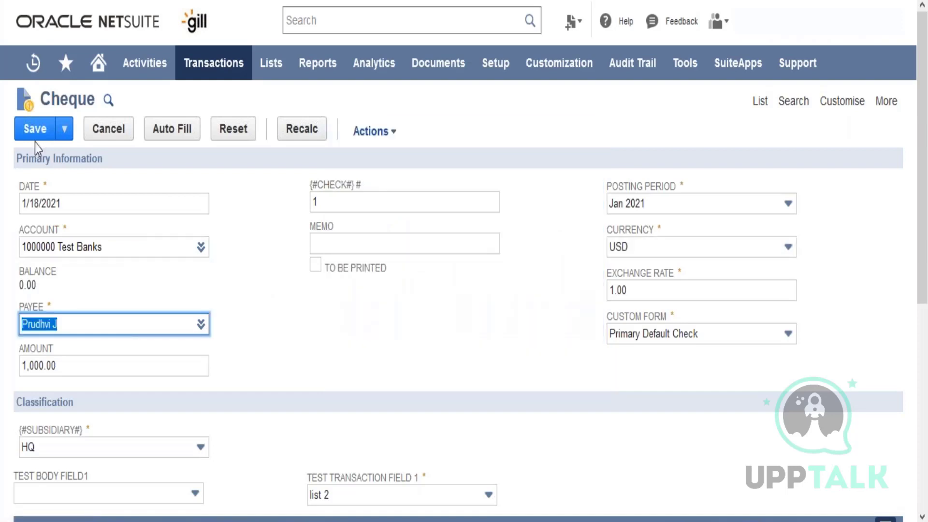
left_click(35, 137)
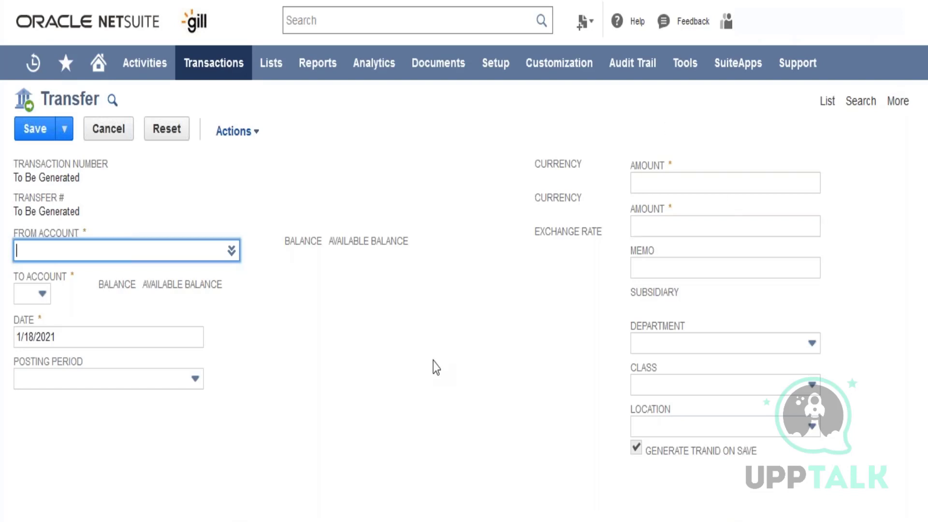
- Review the blank Transfer form, then examine the Journal form's primary information, classification and line fields
left_click(433, 361)
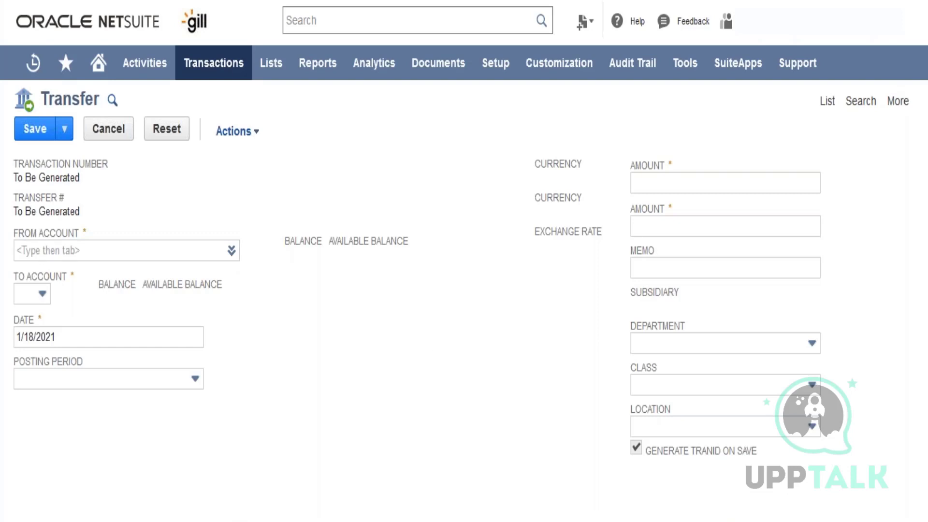
key("ctrl+Tab")
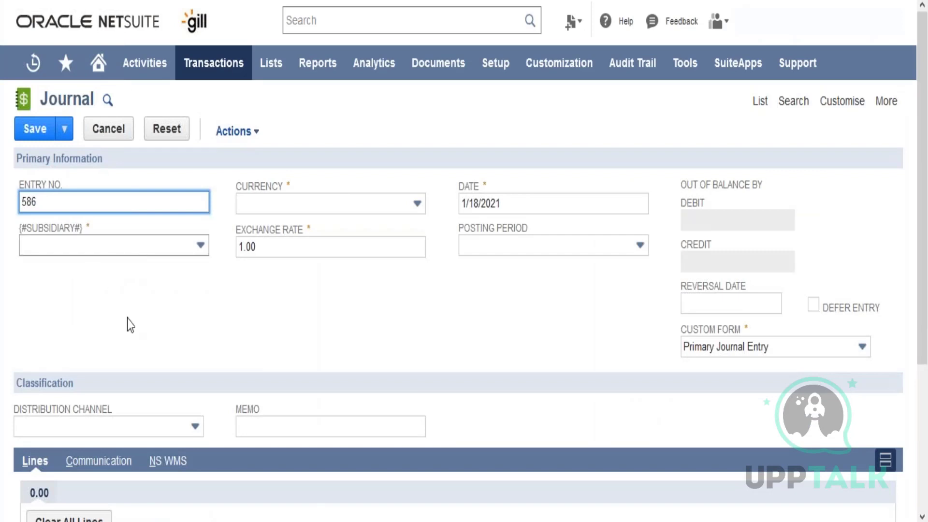
left_click(241, 271)
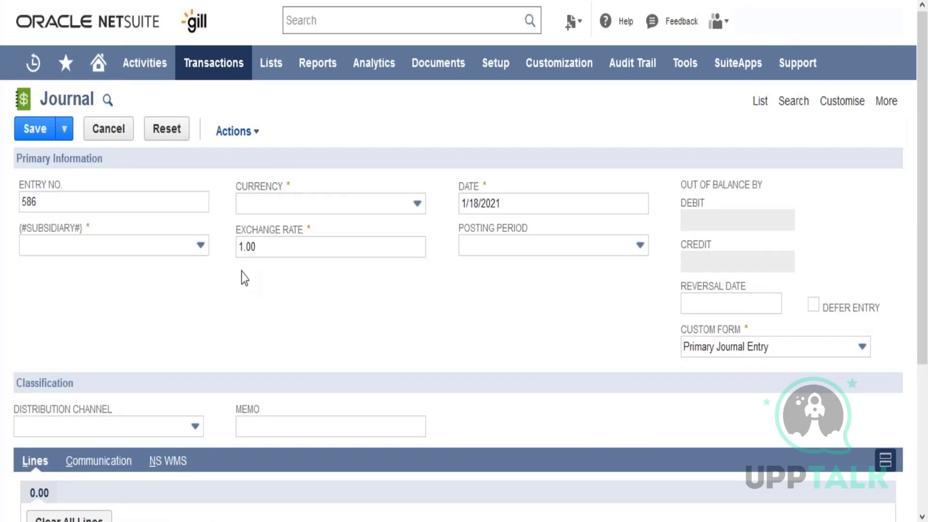
scroll(242, 271, "down", 2)
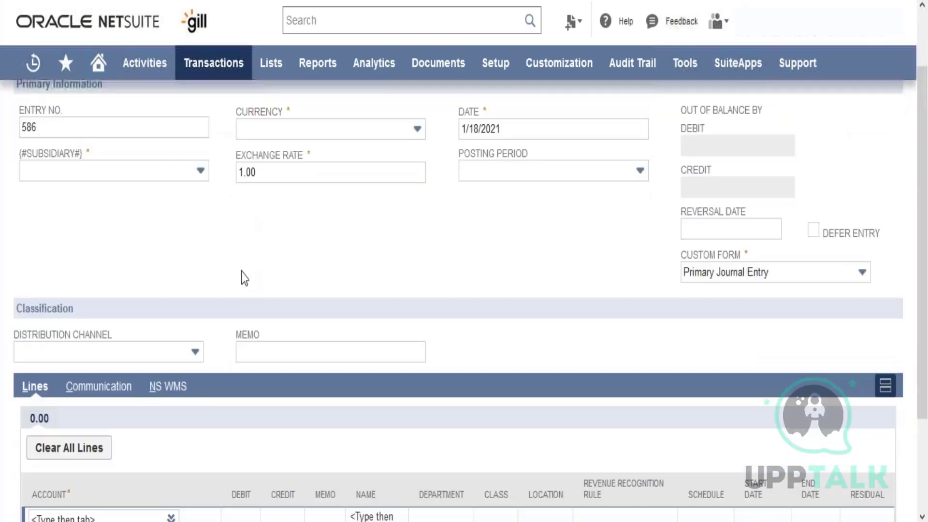
scroll(244, 278, "down", 3)
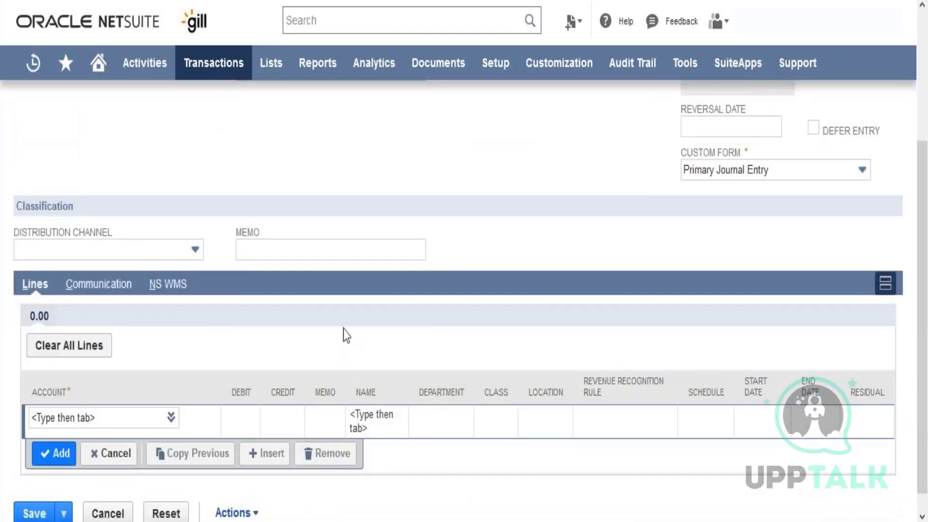
scroll(344, 329, "up", 5)
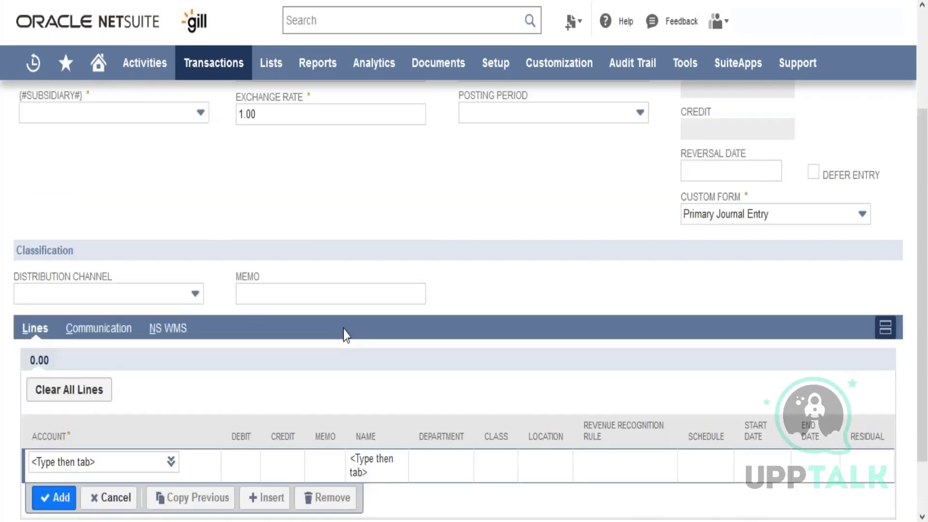